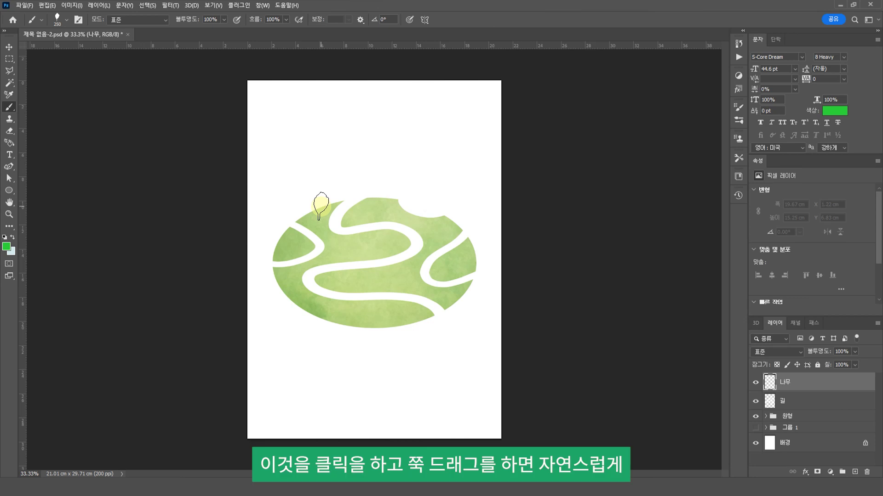
# - Stamp three trees along the hill's top edge and drag a row of trees beside the path
pyautogui.click(333, 214)
pyautogui.click(354, 202)
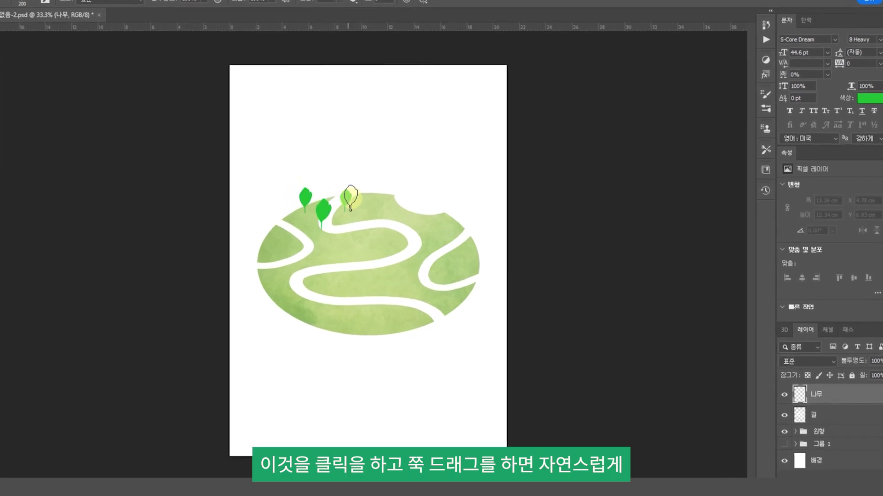
pyautogui.click(377, 217)
pyautogui.moveTo(380, 198)
pyautogui.mouseDown()
pyautogui.moveTo(331, 320)
pyautogui.moveTo(237, 305)
pyautogui.moveTo(213, 266)
pyautogui.moveTo(296, 243)
pyautogui.moveTo(324, 253)
pyautogui.moveTo(374, 236)
pyautogui.mouseUp()
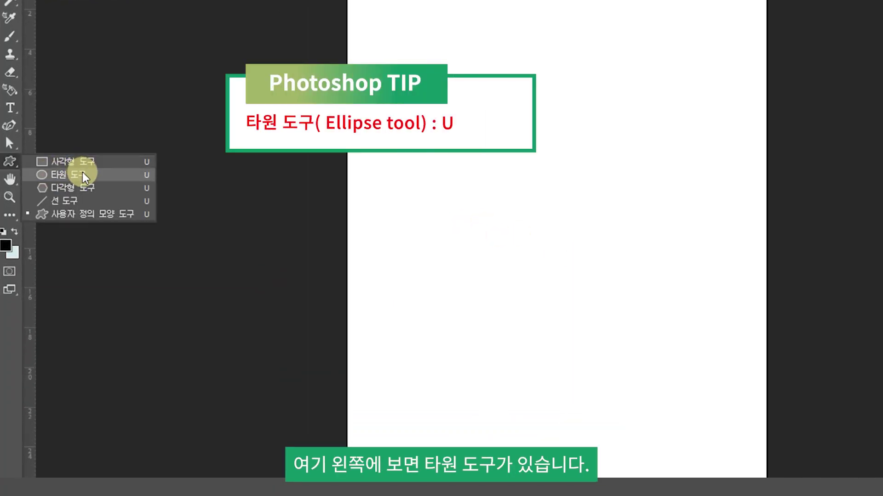
# - Draw a light-green ellipse with no stroke across the page, then nudge it down and left
pyautogui.click(82, 175)
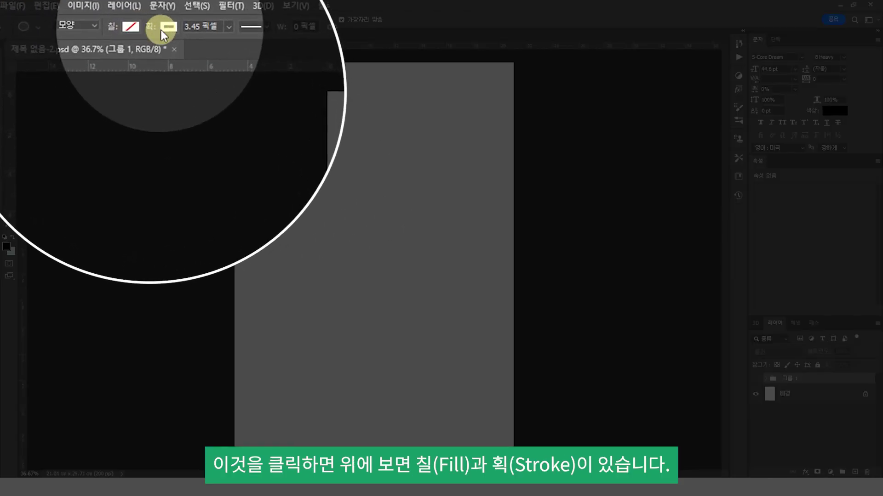
pyautogui.click(131, 28)
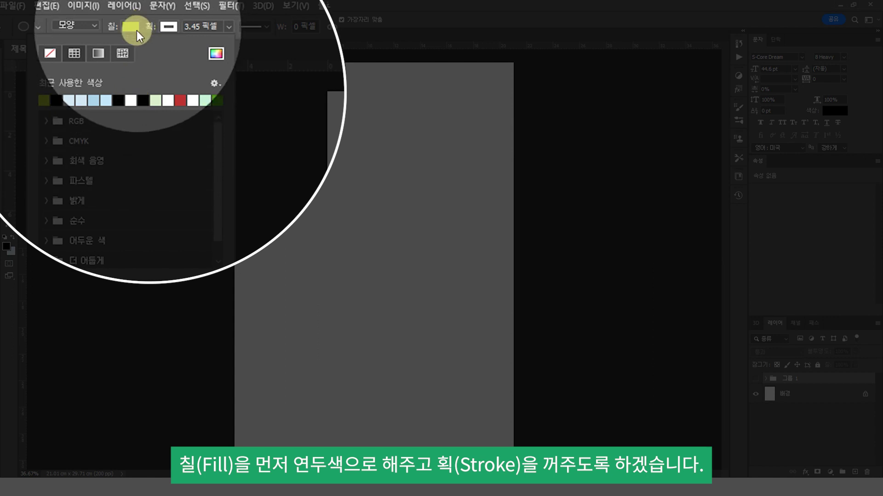
pyautogui.click(167, 28)
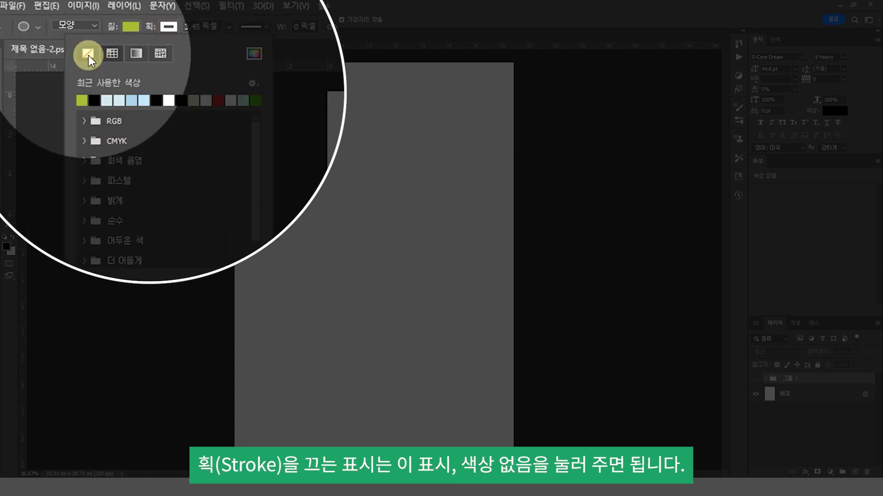
pyautogui.click(88, 53)
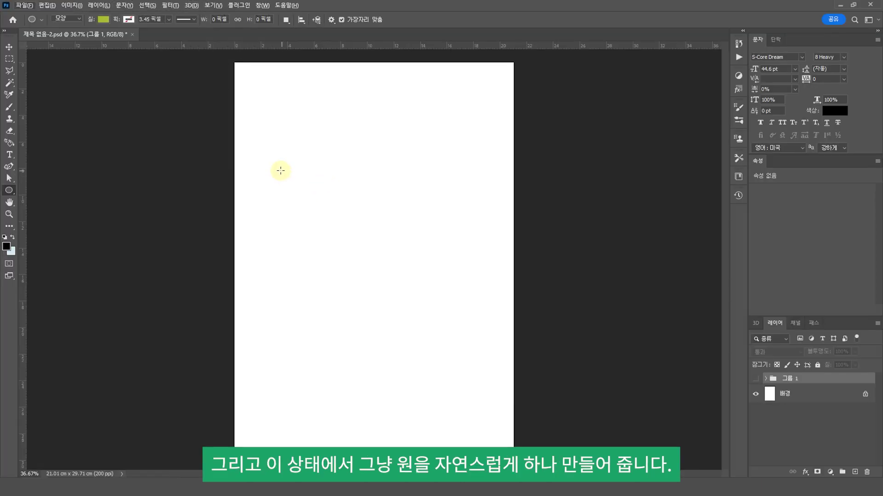
pyautogui.moveTo(273, 151); pyautogui.dragTo(490, 309)
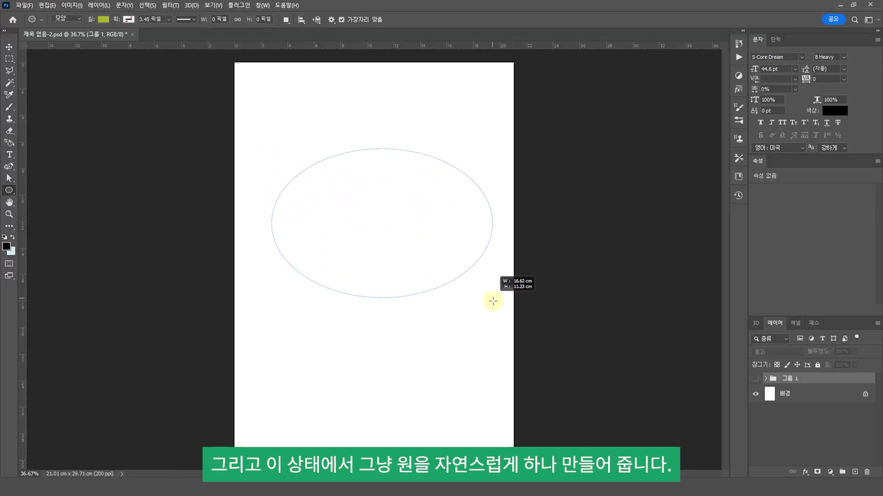
pyautogui.moveTo(490, 309); pyautogui.dragTo(495, 293)
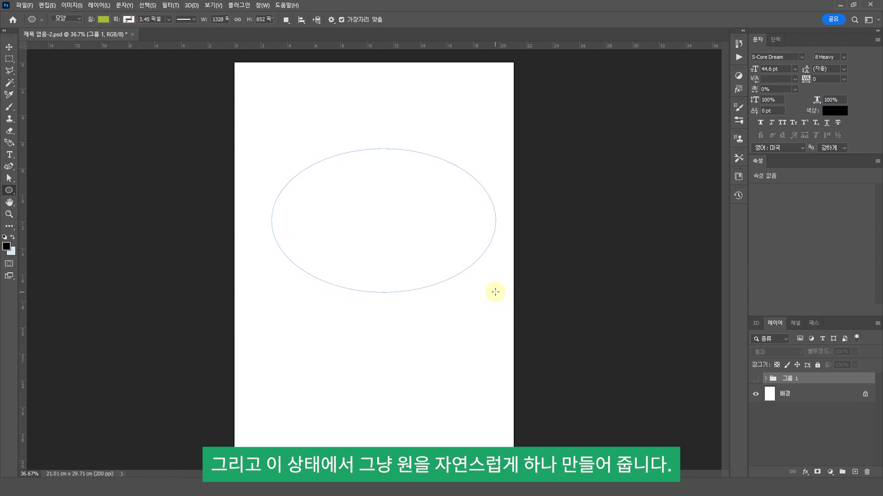
pyautogui.click(9, 48)
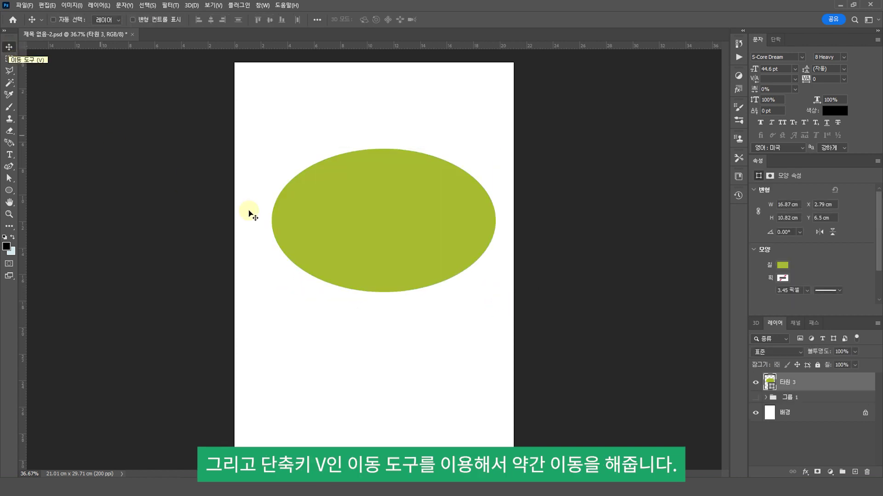
pyautogui.moveTo(376, 238); pyautogui.dragTo(368, 283)
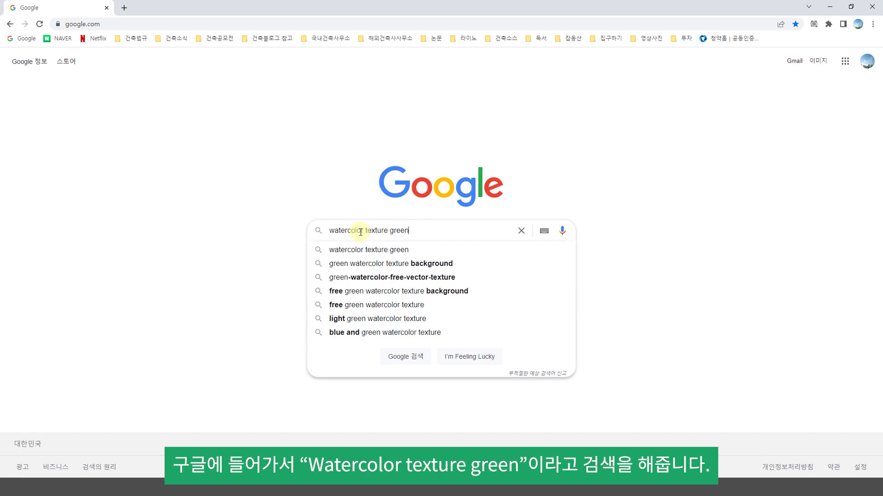
# - Search 'watercolor texture green', copy the pale green Freepik texture and paste it into the document
pyautogui.press('Return')
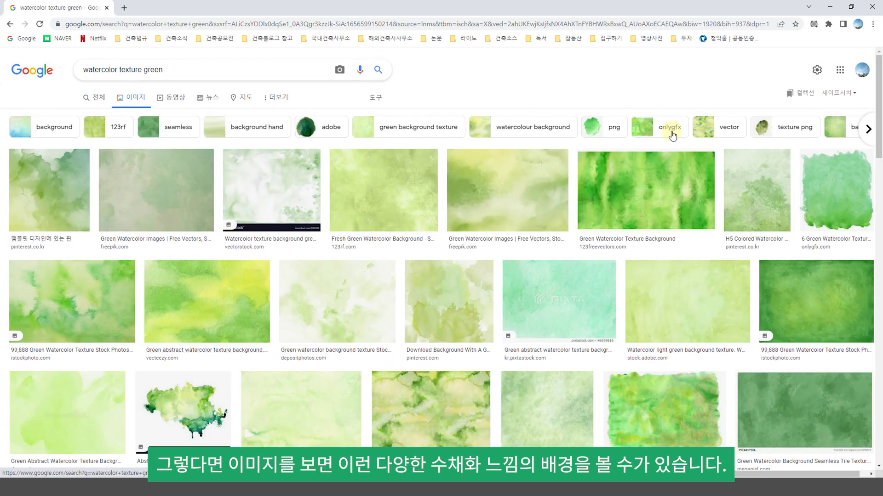
pyautogui.scroll(-3, 465, 326)
pyautogui.scroll(-2, 471, 330)
pyautogui.scroll(2, 397, 409)
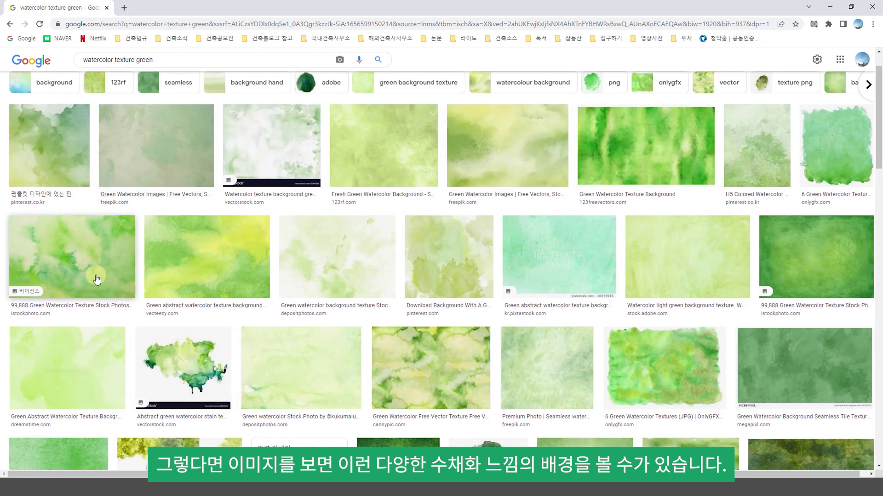
pyautogui.click(105, 256)
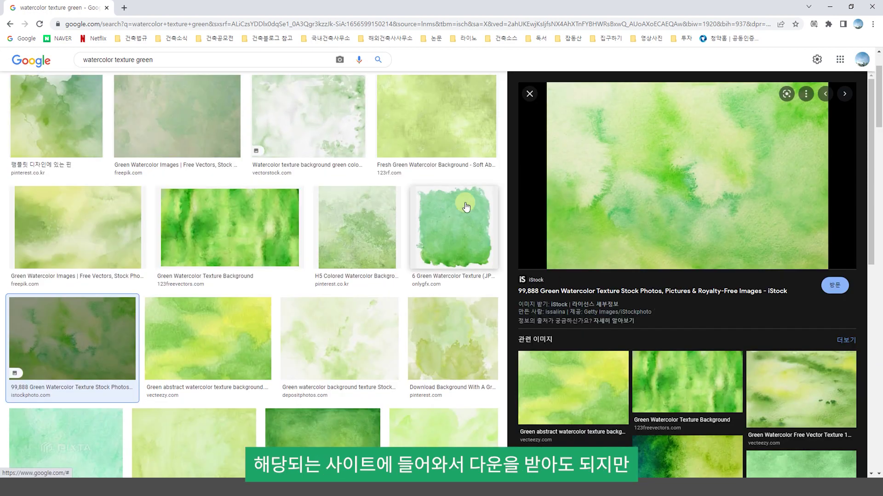
pyautogui.scroll(-2, 374, 362)
pyautogui.scroll(-2, 374, 362)
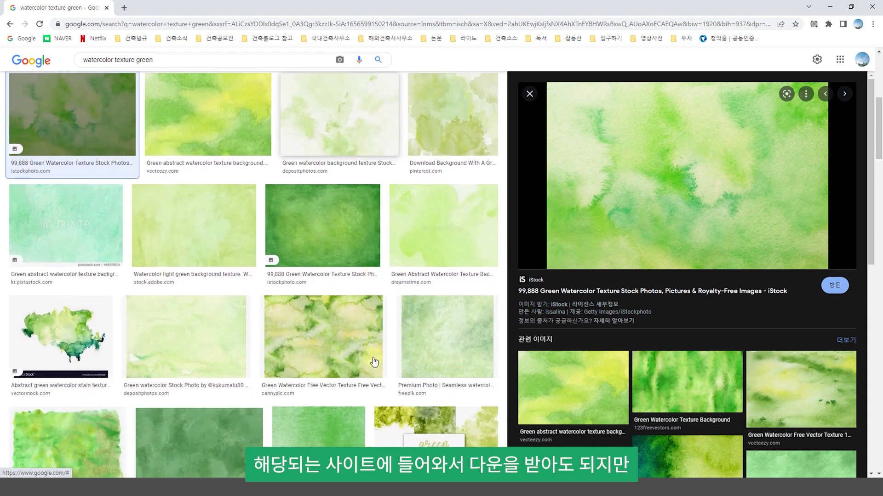
pyautogui.scroll(6, 373, 362)
pyautogui.click(189, 177)
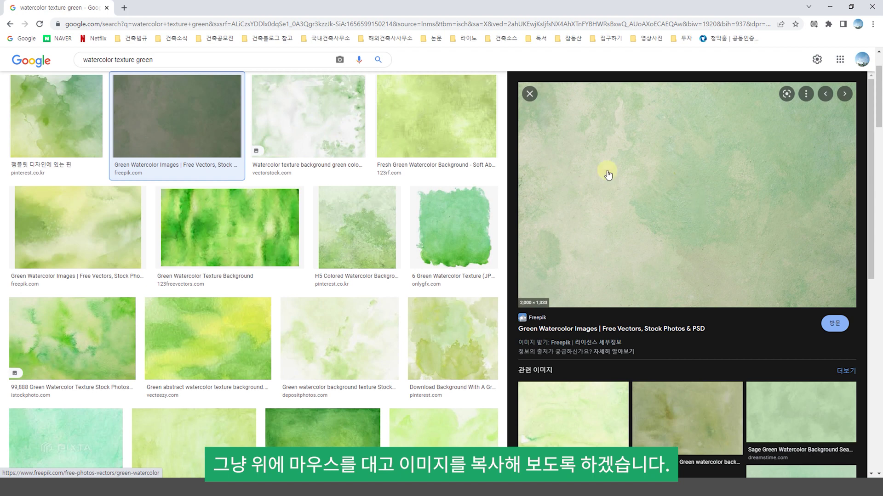
pyautogui.rightClick(652, 195)
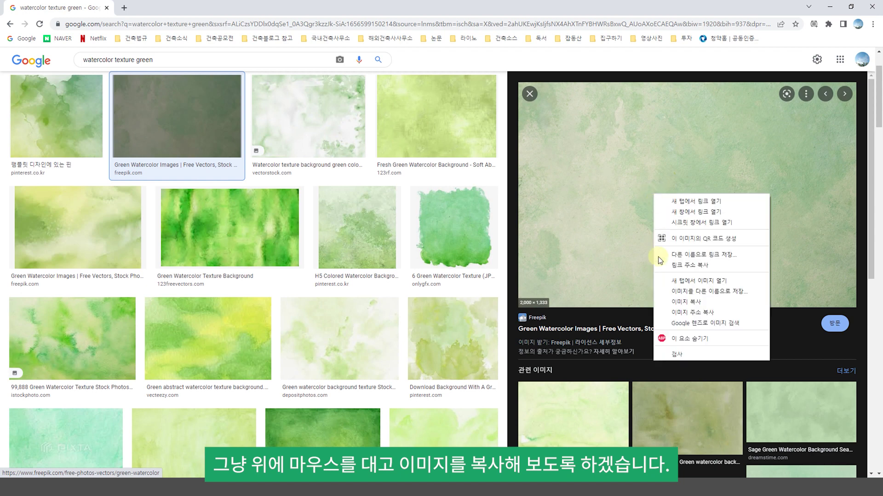
pyautogui.click(711, 304)
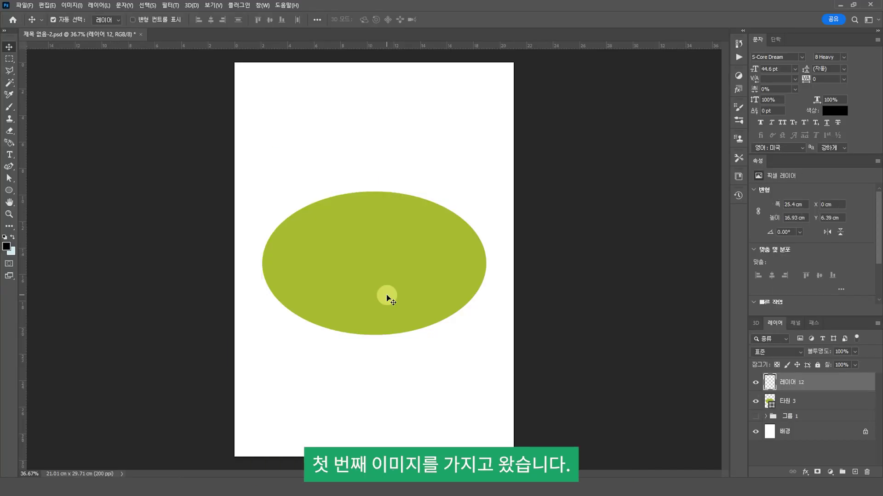
pyautogui.hotkey('ctrl', 'v')
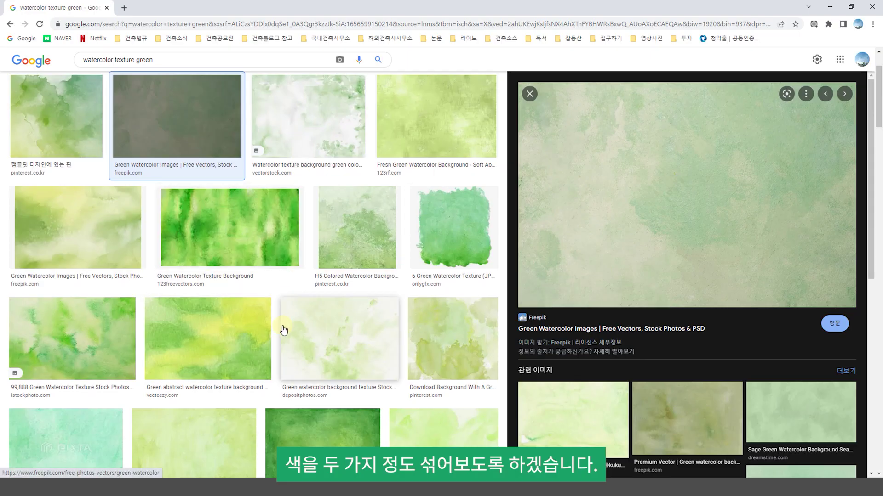
# - Copy the darker green iStock watercolour texture as the second image
pyautogui.scroll(-2, 283, 330)
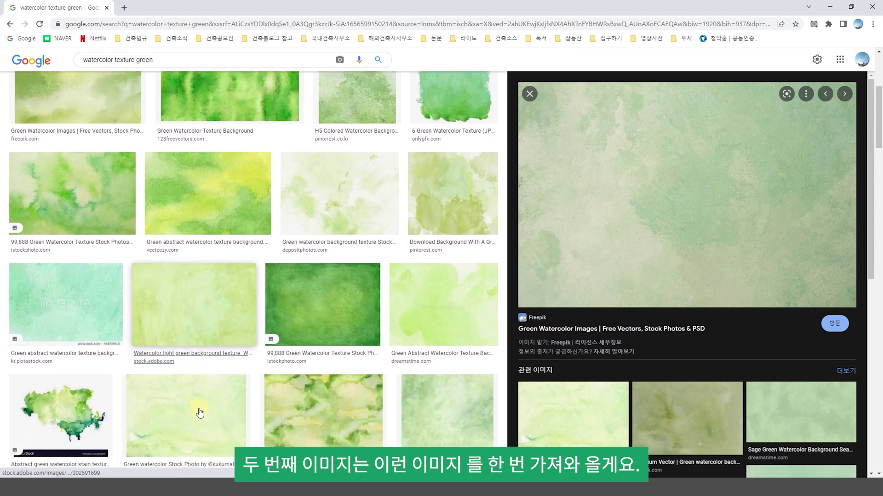
pyautogui.scroll(-5, 134, 403)
pyautogui.click(344, 370)
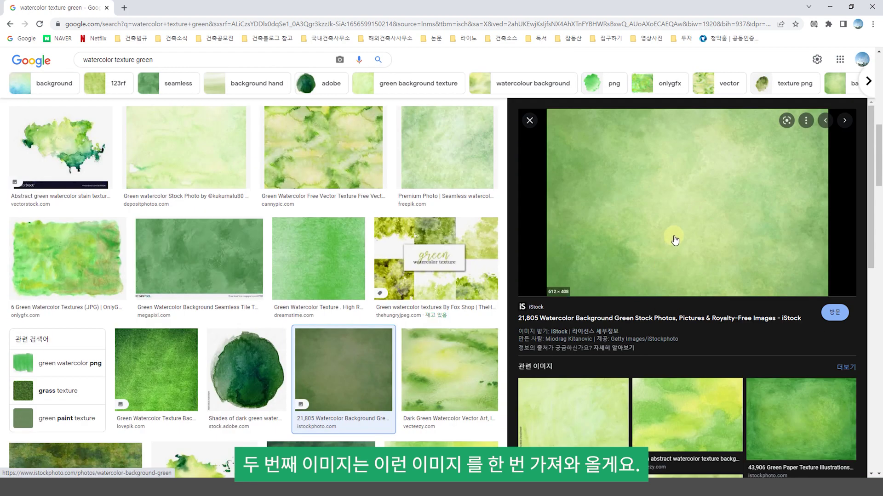
pyautogui.rightClick(702, 202)
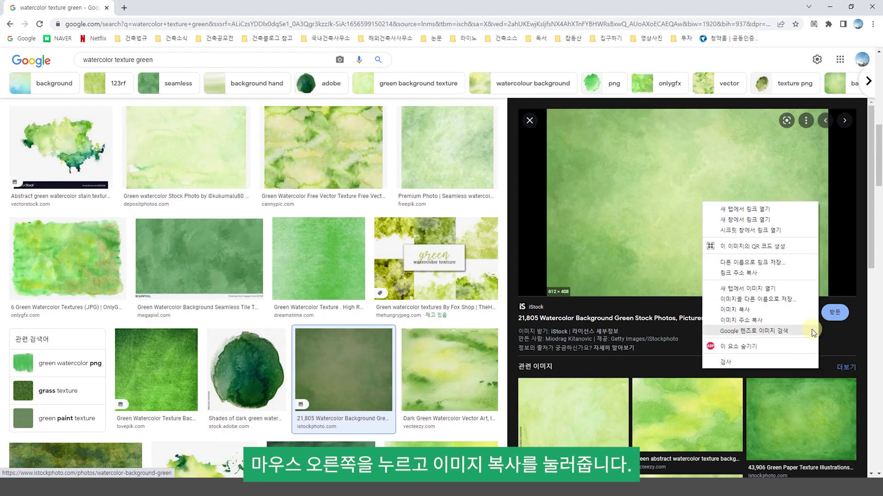
pyautogui.click(765, 310)
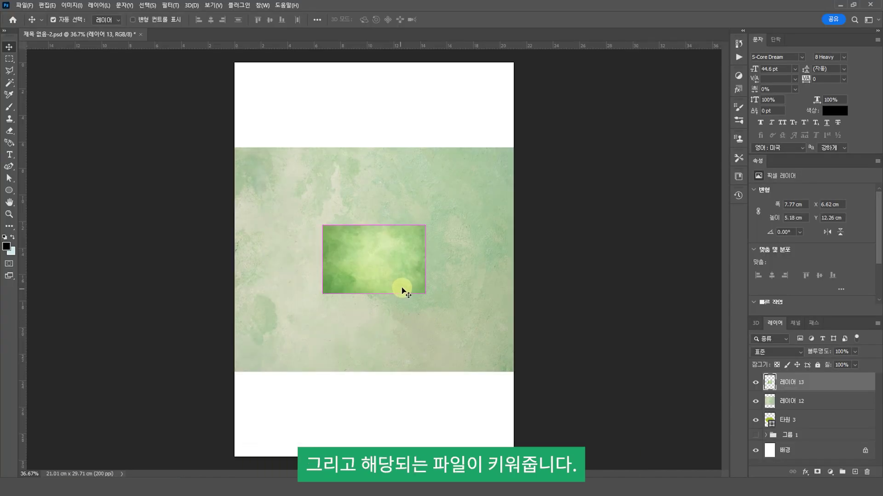
# - Enlarge the pasted texture and clip texture layers 레이어 12 and 레이어 13 into the oval
pyautogui.hotkey('ctrl', 't')
pyautogui.moveTo(425, 293); pyautogui.dragTo(505, 383)
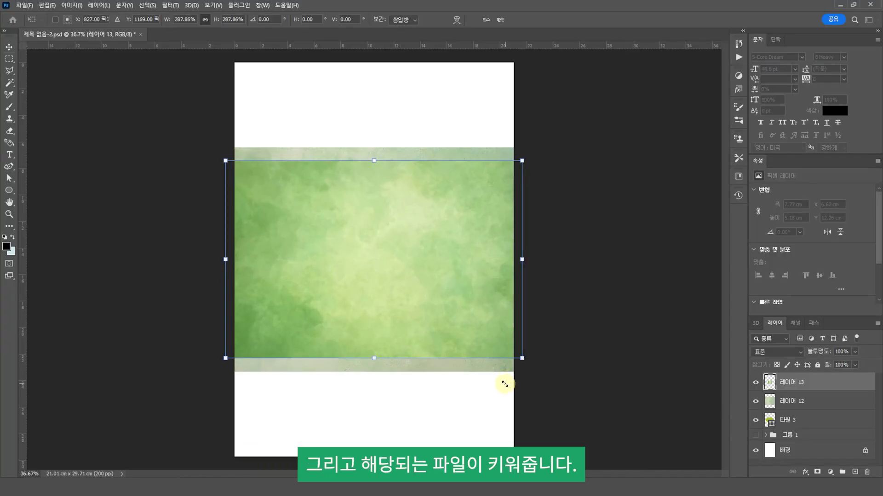
pyautogui.press('Return')
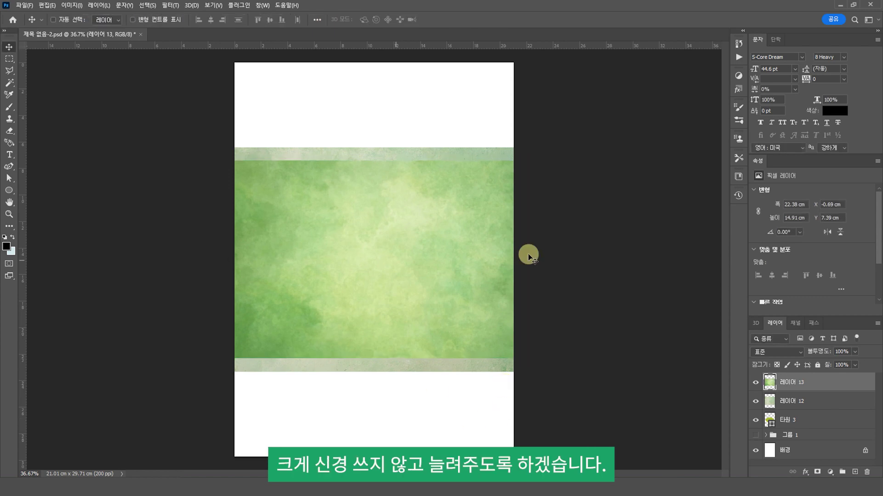
pyautogui.click(770, 404)
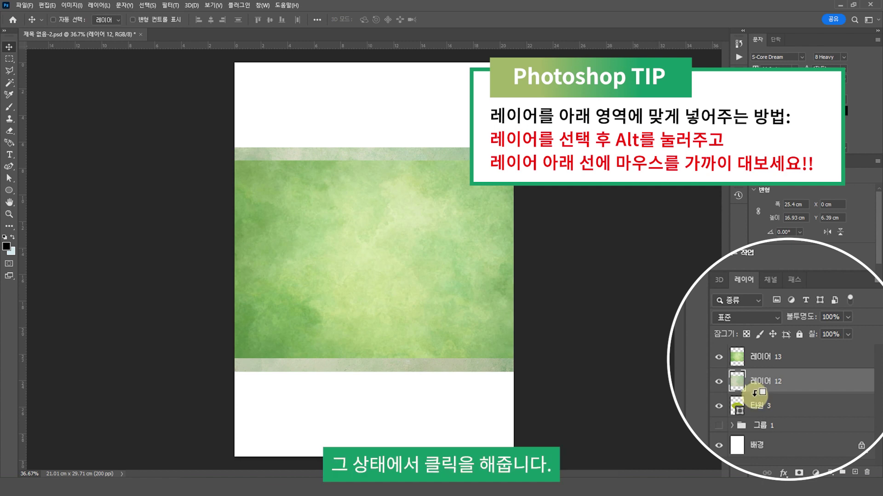
pyautogui.keyDown('alt'); pyautogui.click(755, 394); pyautogui.keyUp('alt')
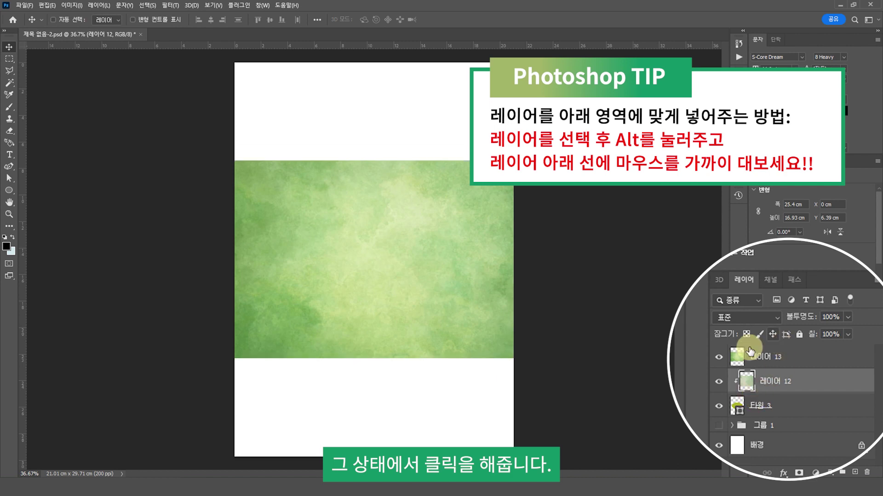
pyautogui.click(768, 363)
pyautogui.keyDown('alt'); pyautogui.click(766, 367); pyautogui.keyUp('alt')
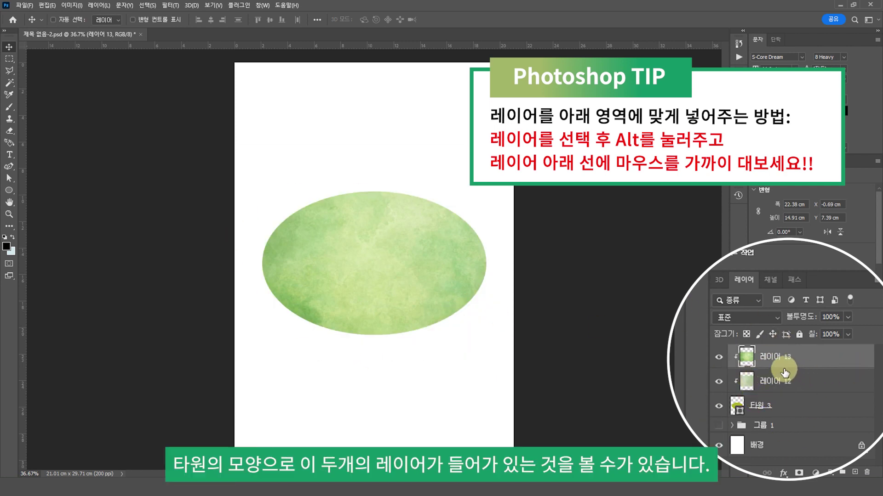
# - Set 레이어 12 to 40% and 레이어 13 to 70% opacity, then select all three layers
pyautogui.click(778, 381)
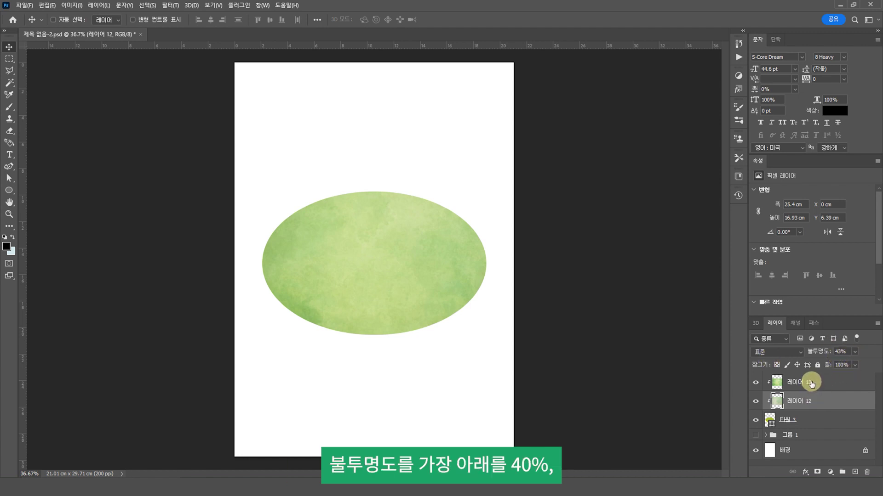
pyautogui.press('4')
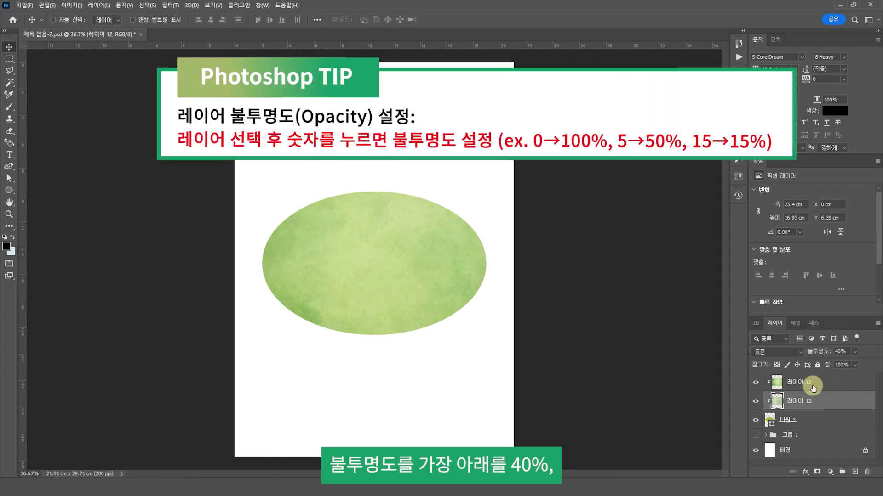
pyautogui.click(807, 384)
pyautogui.click(849, 352)
pyautogui.write('70')
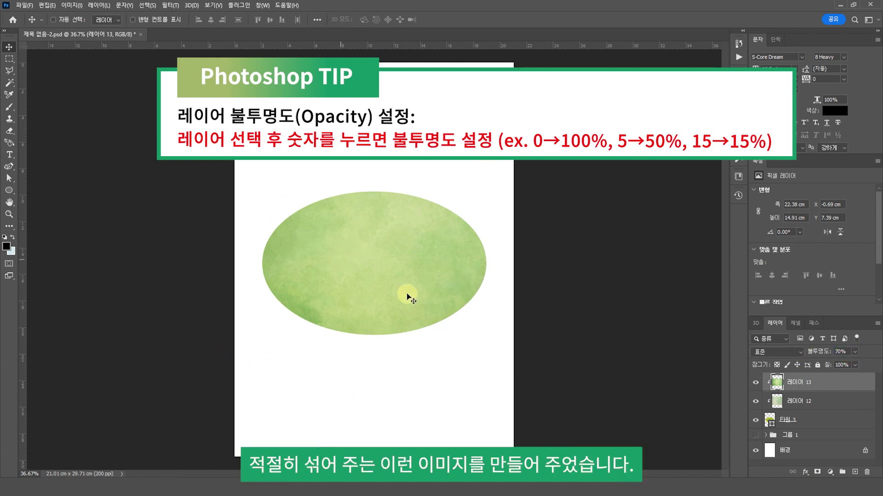
pyautogui.keyDown('shift'); pyautogui.click(803, 431); pyautogui.keyUp('shift')
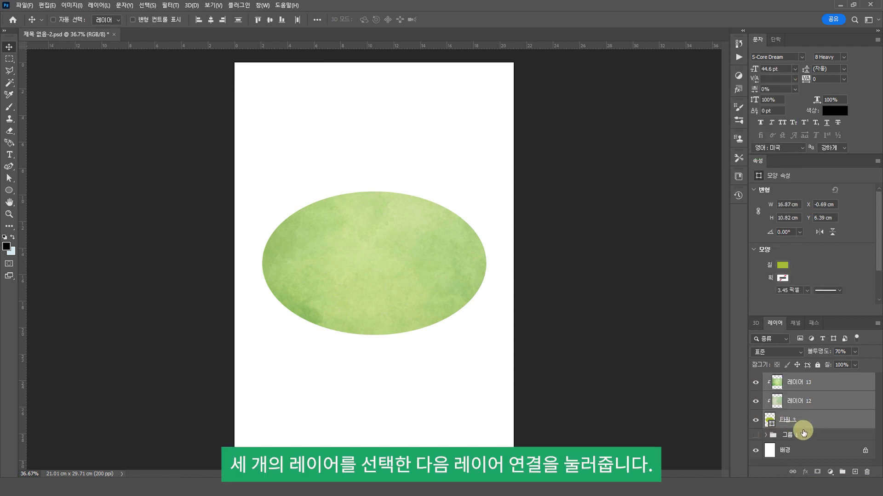
# - Link the oval and its two texture layers, move them together, and group them
pyautogui.rightClick(798, 401)
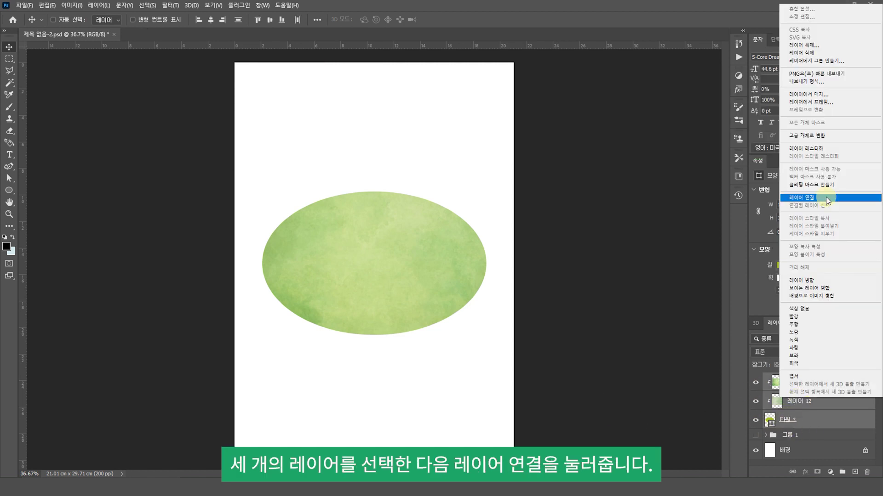
pyautogui.click(826, 197)
pyautogui.click(790, 382)
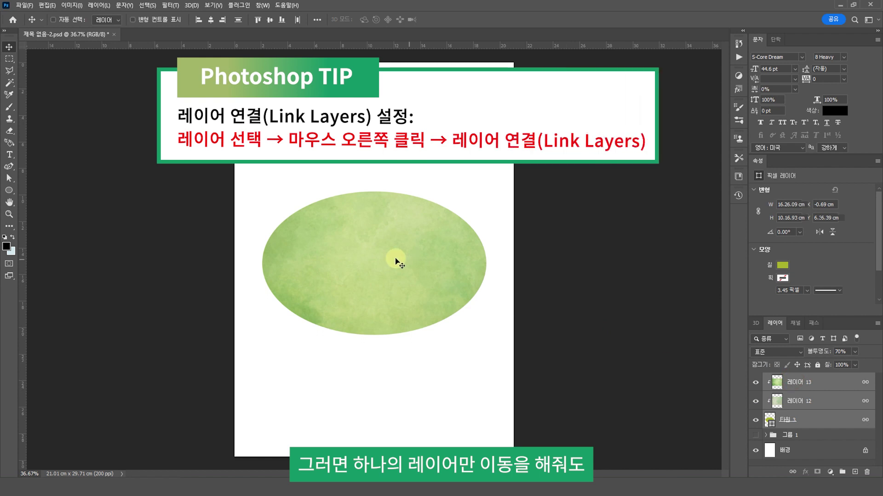
pyautogui.moveTo(398, 264)
pyautogui.mouseDown()
pyautogui.moveTo(374, 330)
pyautogui.moveTo(498, 289)
pyautogui.moveTo(404, 223)
pyautogui.moveTo(366, 294)
pyautogui.moveTo(460, 350)
pyautogui.moveTo(416, 351)
pyautogui.moveTo(414, 262)
pyautogui.moveTo(430, 280)
pyautogui.mouseUp()
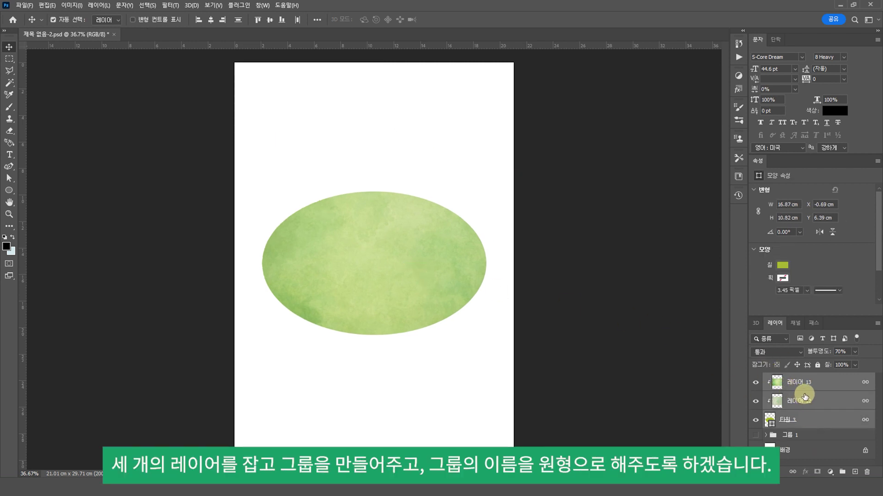
pyautogui.hotkey('ctrl', 'g')
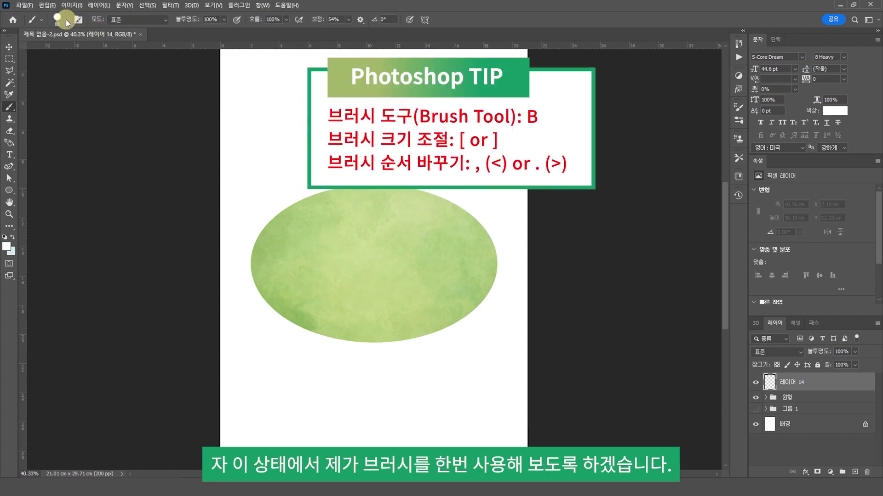
# - Choose the Hard Round brush and turn on smoothing at 42% in Brush Settings
pyautogui.click(65, 20)
pyautogui.click(88, 138)
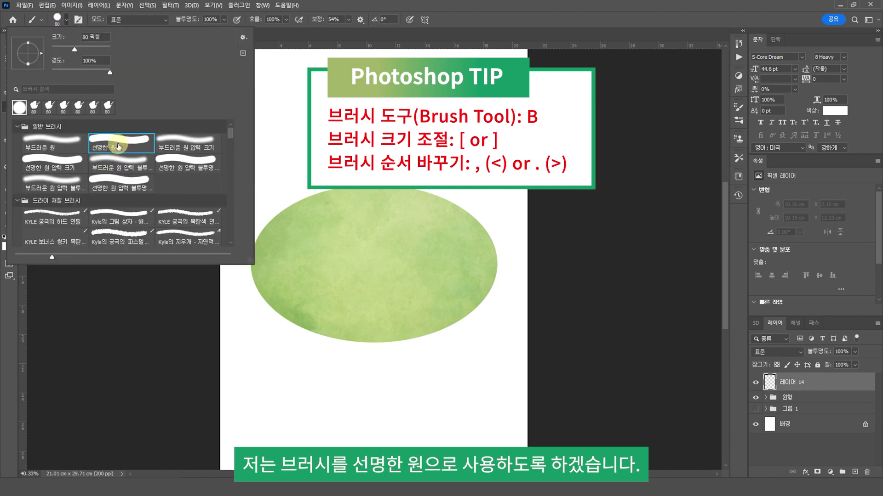
pyautogui.click(648, 171)
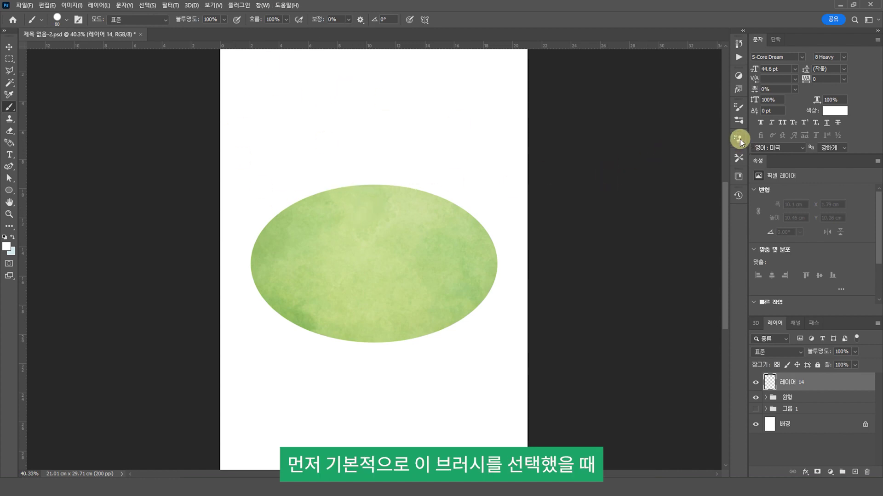
pyautogui.click(738, 108)
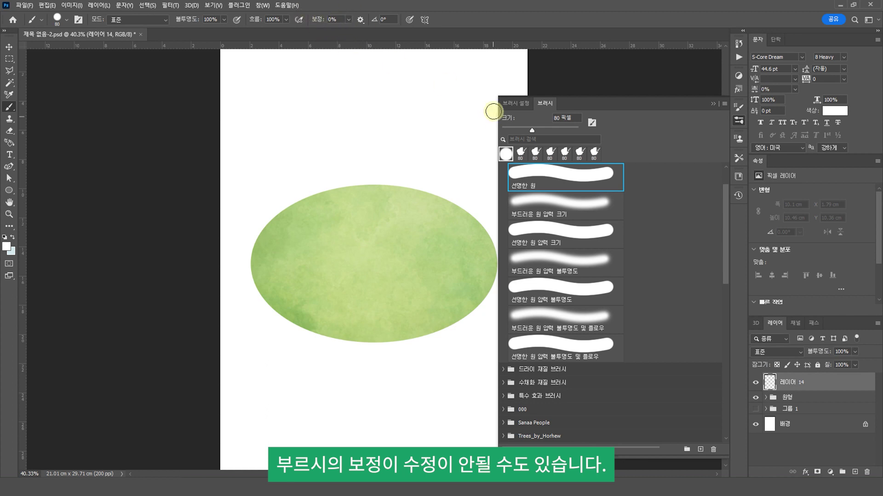
pyautogui.click(507, 107)
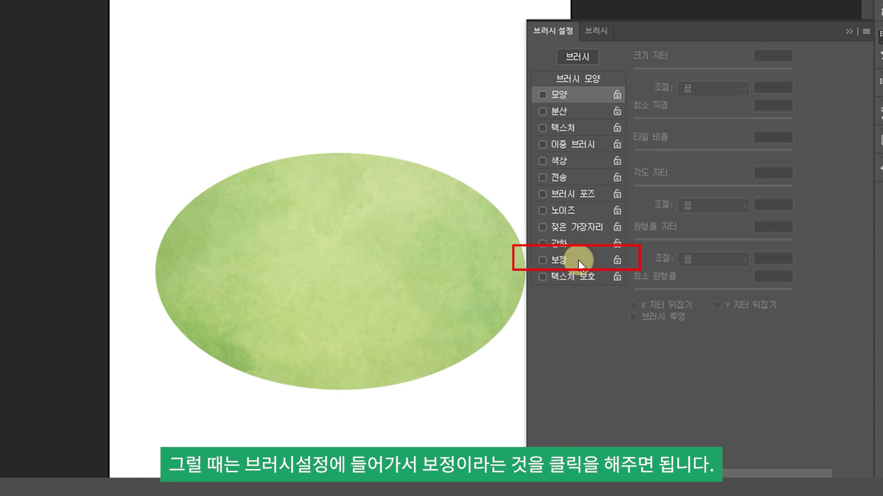
pyautogui.click(580, 262)
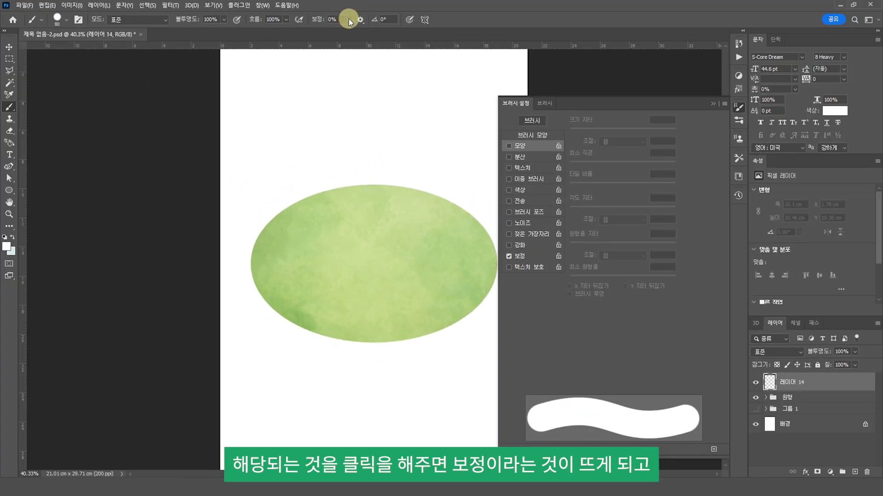
pyautogui.click(348, 19)
pyautogui.moveTo(349, 35); pyautogui.dragTo(368, 31)
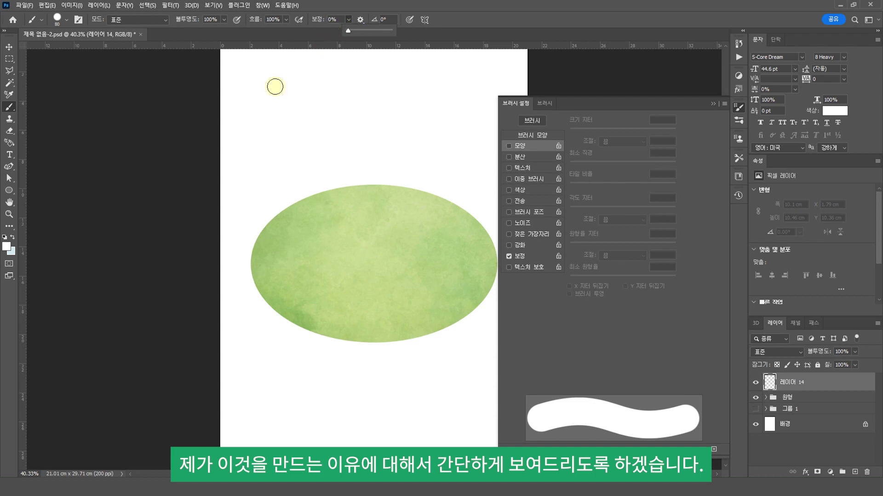
pyautogui.click(713, 103)
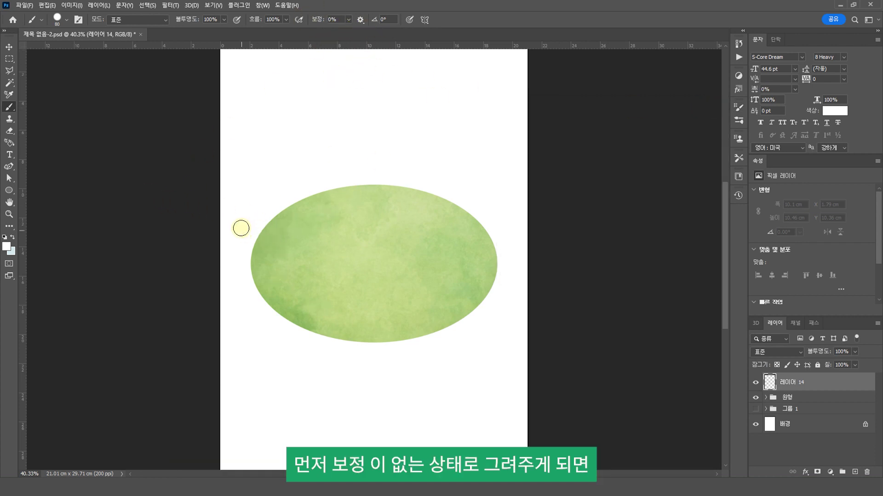
# - Paint white test strokes on the oval and raise smoothing to 53%
pyautogui.moveTo(249, 234); pyautogui.dragTo(337, 331)
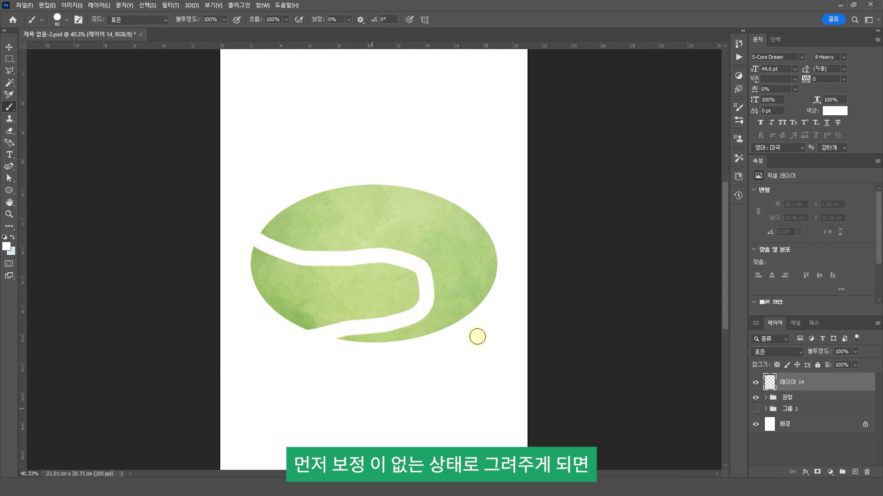
pyautogui.moveTo(488, 308); pyautogui.dragTo(473, 232)
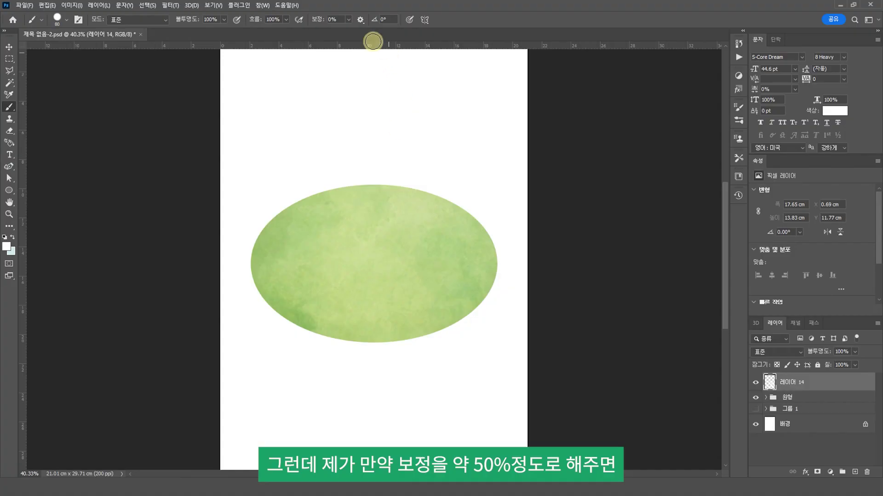
pyautogui.click(351, 20)
pyautogui.moveTo(365, 33); pyautogui.dragTo(370, 33)
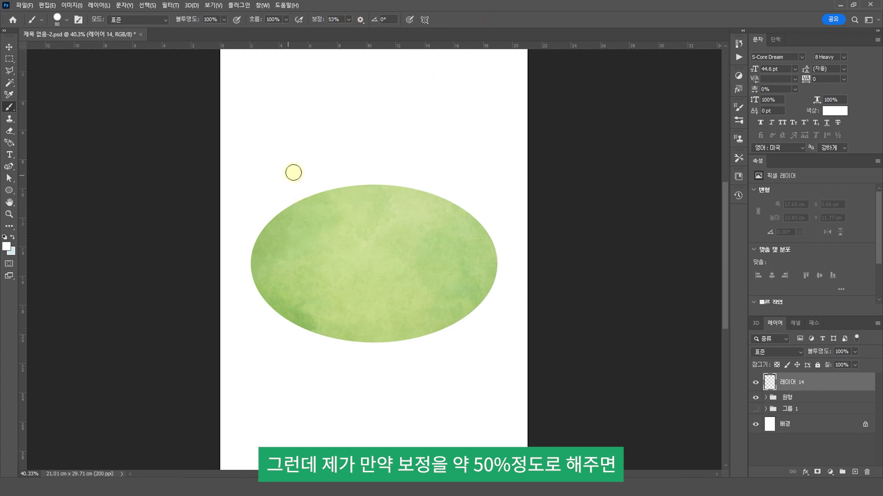
pyautogui.moveTo(277, 210)
pyautogui.mouseDown()
pyautogui.moveTo(461, 234)
pyautogui.moveTo(315, 301)
pyautogui.moveTo(423, 351)
pyautogui.moveTo(417, 386)
pyautogui.mouseUp()
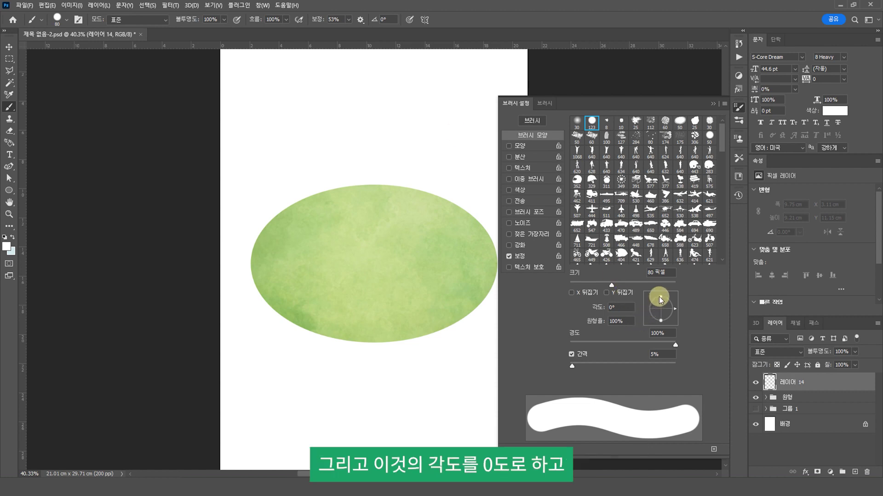
# - Keep the brush tip angle at 0° and set roundness to 60%
pyautogui.click(618, 321)
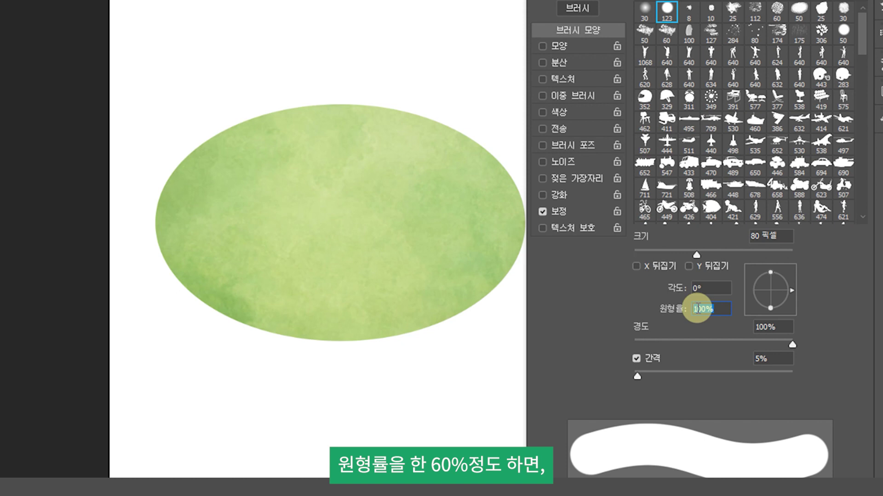
pyautogui.write('60')
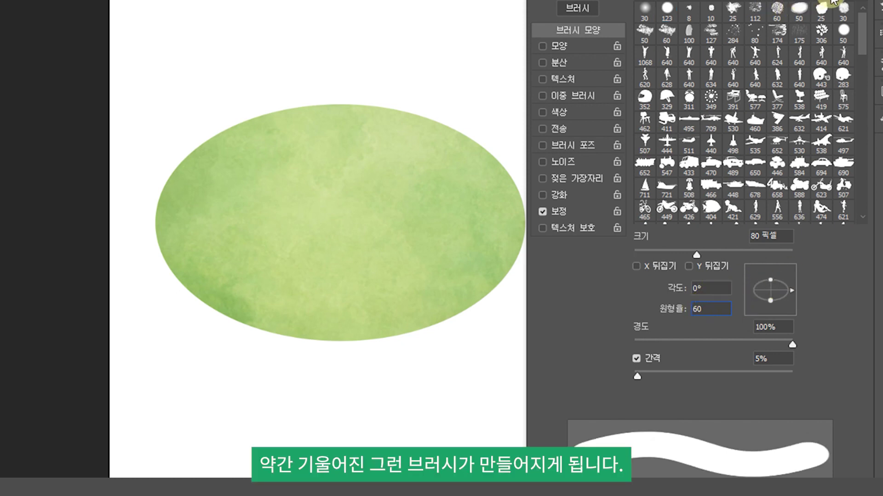
pyautogui.press('Return')
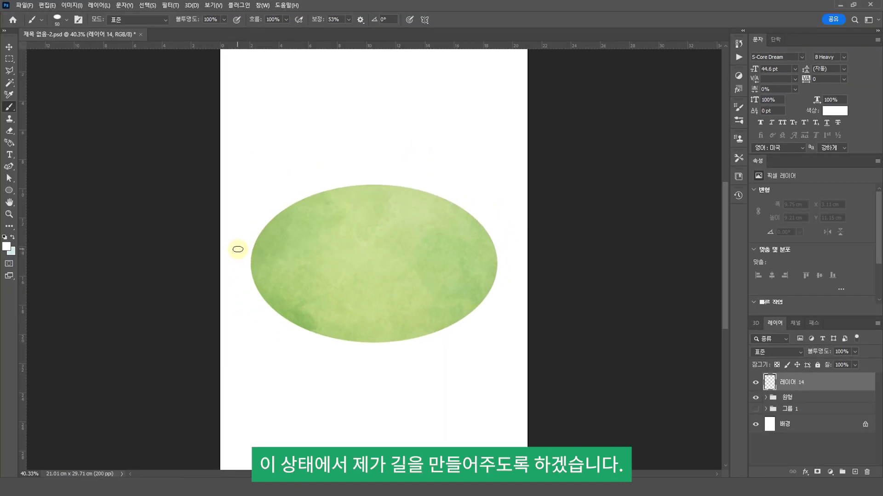
# - With smoothing at 66%, paint a winding white path across the oval
pyautogui.click(348, 19)
pyautogui.moveTo(352, 32); pyautogui.dragTo(353, 31)
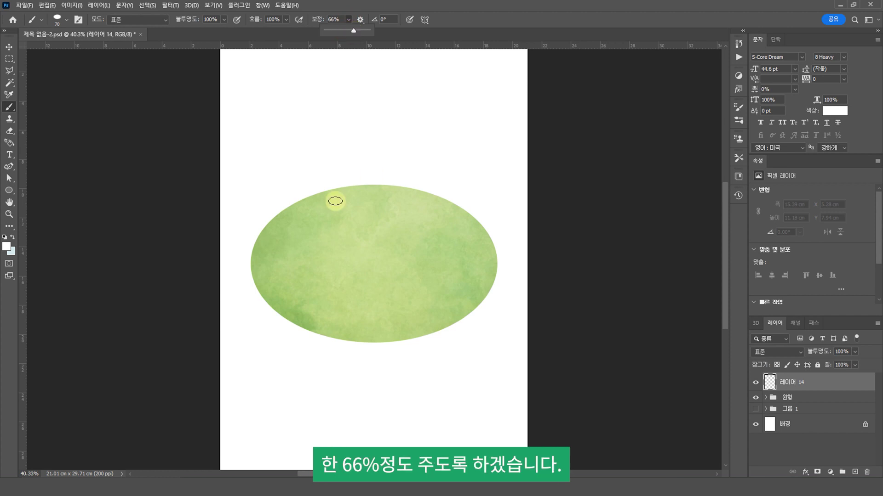
pyautogui.click(408, 149)
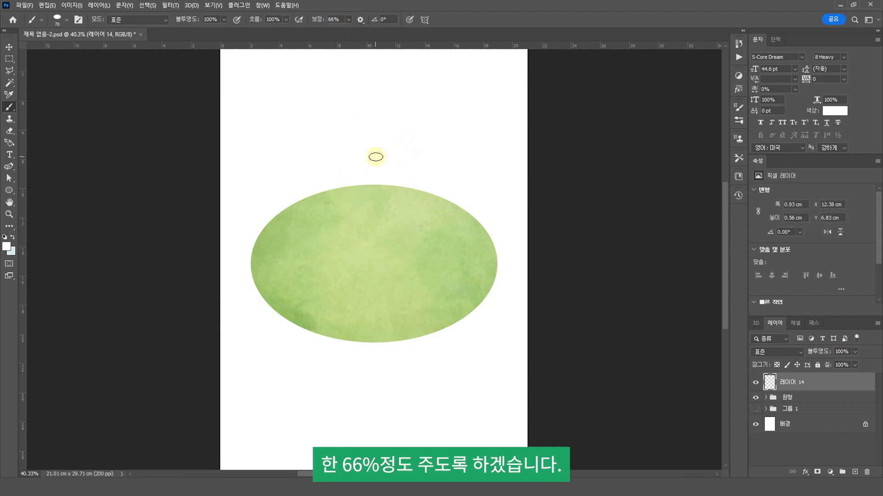
pyautogui.moveTo(333, 195)
pyautogui.mouseDown()
pyautogui.moveTo(433, 251)
pyautogui.moveTo(435, 303)
pyautogui.moveTo(473, 339)
pyautogui.mouseUp()
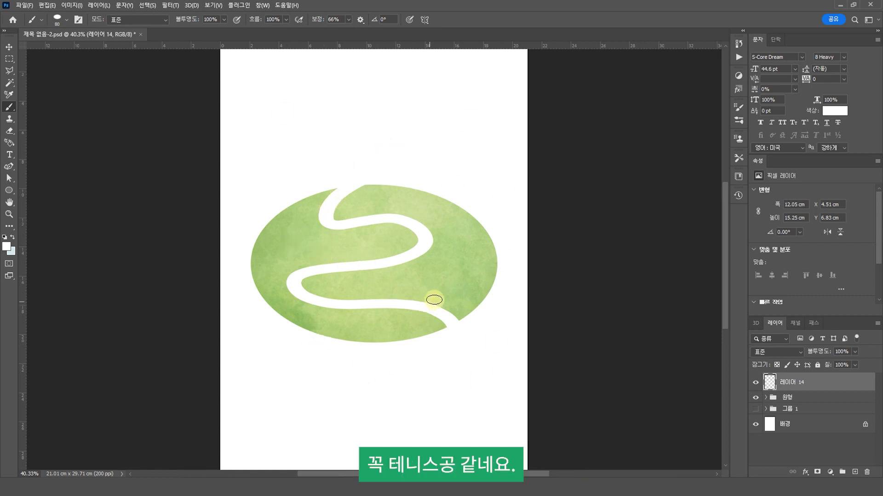
# - Shrink the brush to 70 and paint branch paths at the upper right, left and top
pyautogui.press('[')
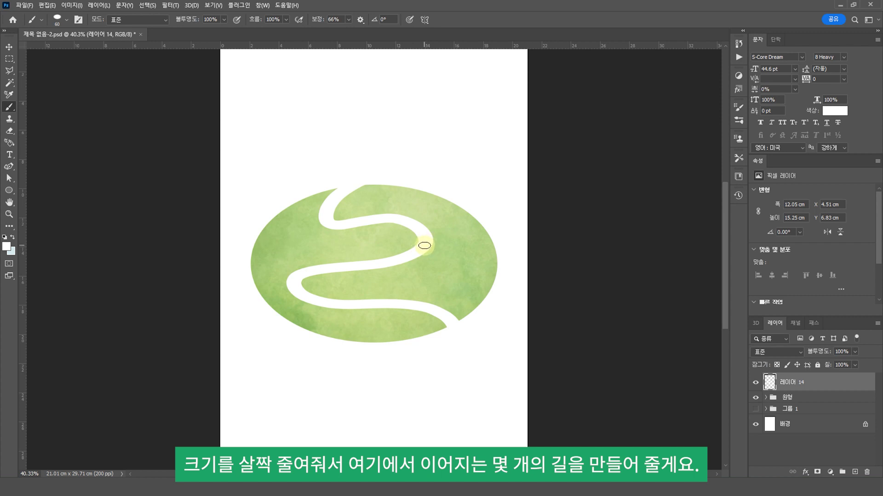
pyautogui.moveTo(485, 226)
pyautogui.mouseDown()
pyautogui.moveTo(441, 284)
pyautogui.moveTo(517, 270)
pyautogui.mouseUp()
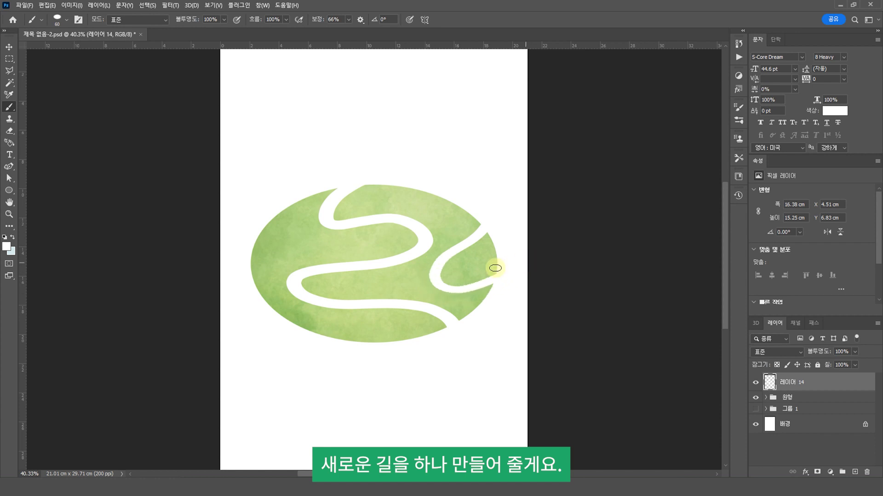
pyautogui.moveTo(263, 212); pyautogui.dragTo(248, 265)
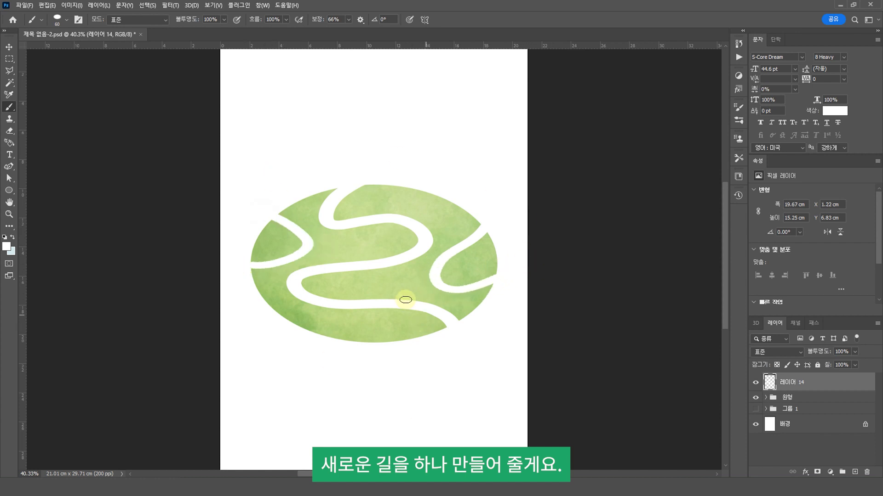
pyautogui.moveTo(410, 170); pyautogui.dragTo(475, 198)
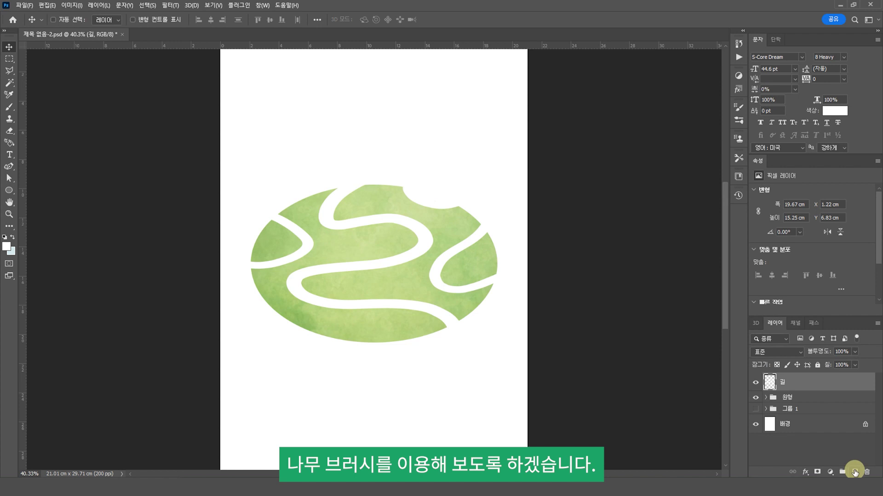
# - Add a new layer named 나무
pyautogui.click(855, 472)
pyautogui.write('나무')
pyautogui.press('Return')
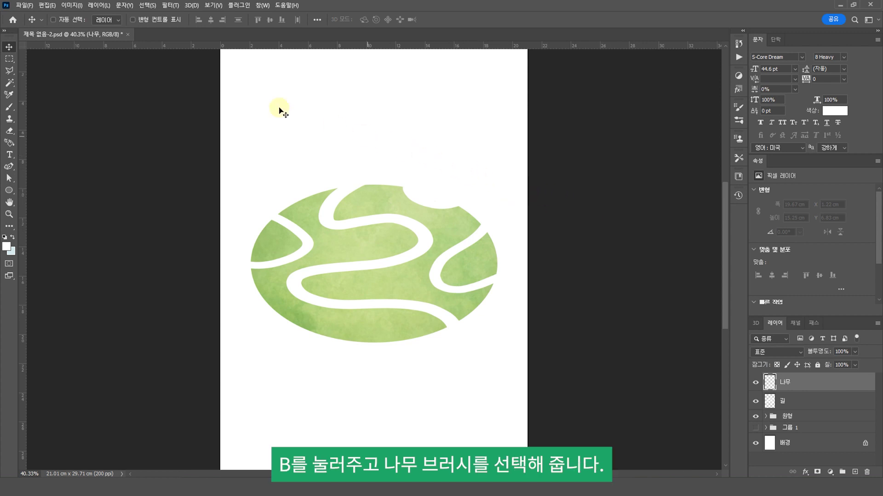
# - Pick the TREE01 tree brush, shrink it slightly, and bring up its brush settings
pyautogui.press('b')
pyautogui.click(67, 20)
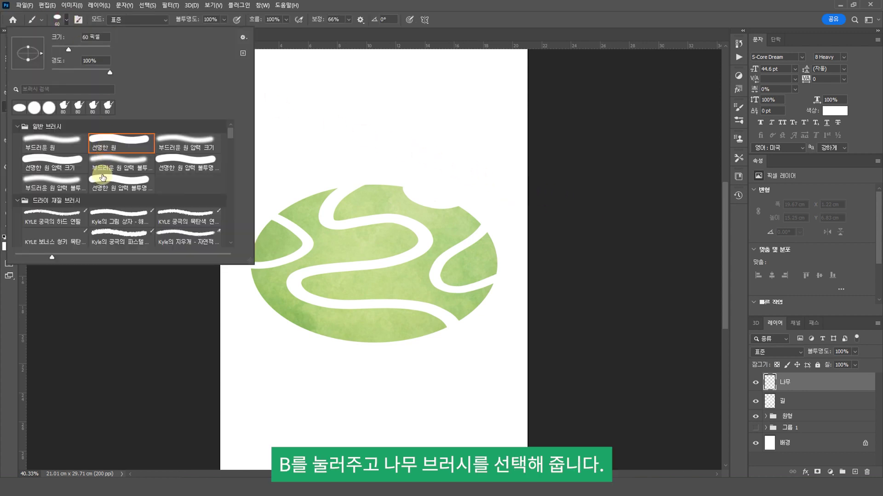
pyautogui.scroll(-3, 102, 182)
pyautogui.scroll(-10, 102, 182)
pyautogui.click(43, 237)
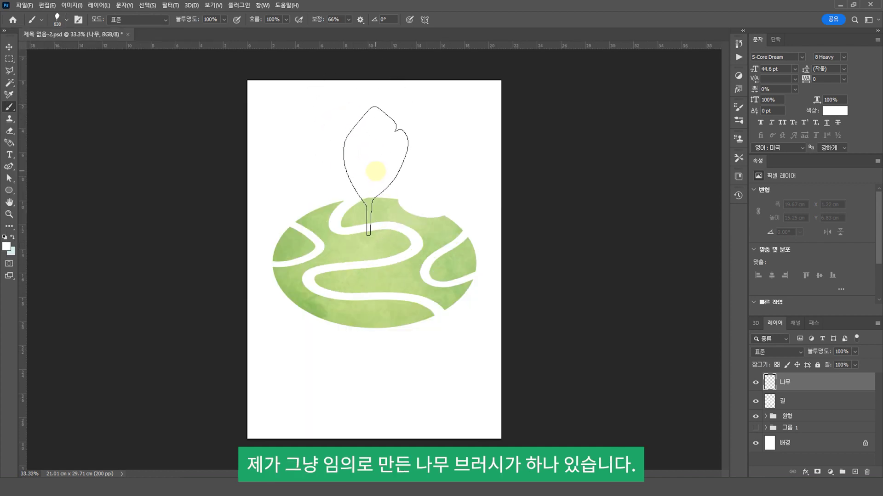
pyautogui.press('[')
pyautogui.press('[')
pyautogui.press('[')
pyautogui.press('[')
pyautogui.press('[')
pyautogui.press('[')
pyautogui.press('[')
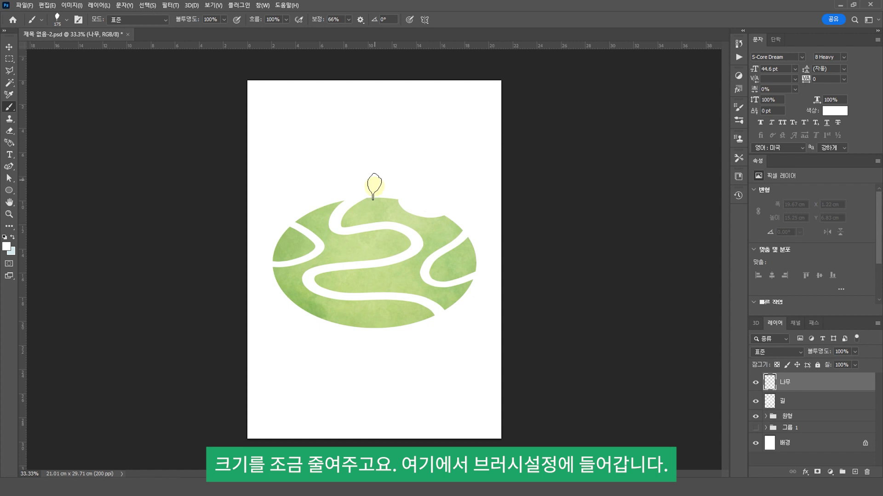
pyautogui.press('F5')
pyautogui.click(516, 103)
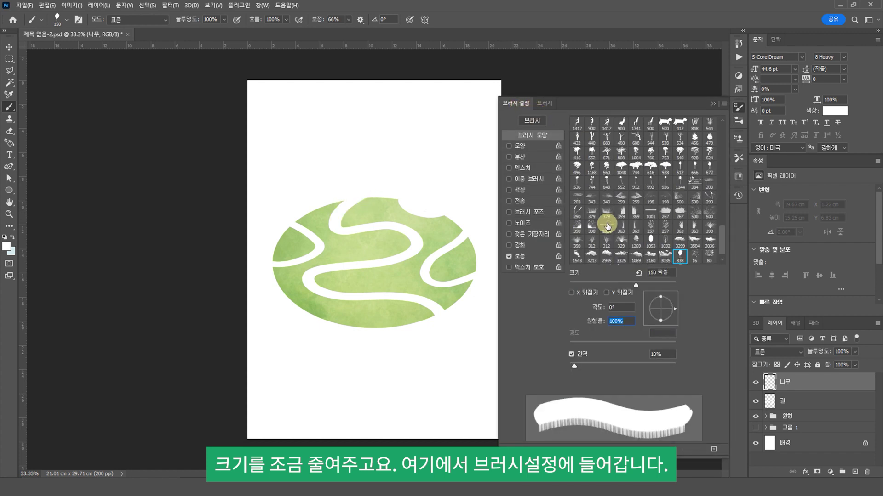
# - Turn off smoothing, enable shape dynamics, and raise the tree brush spacing to 196%
pyautogui.click(510, 259)
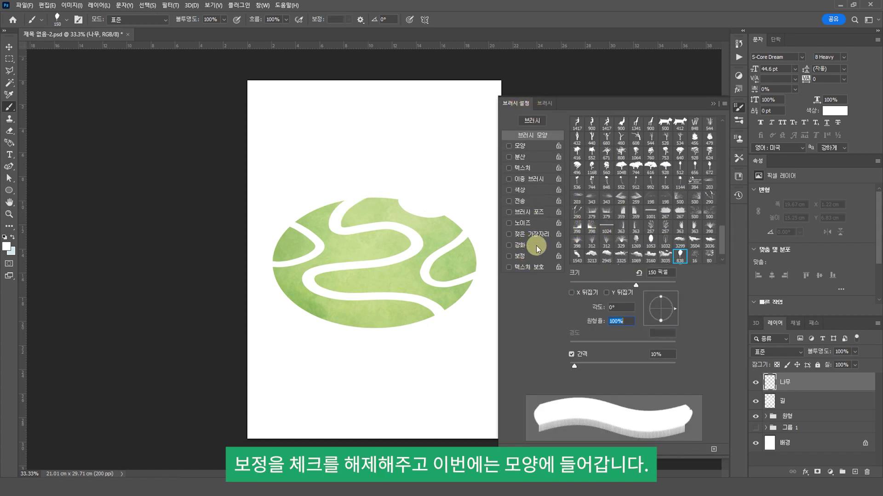
pyautogui.click(519, 146)
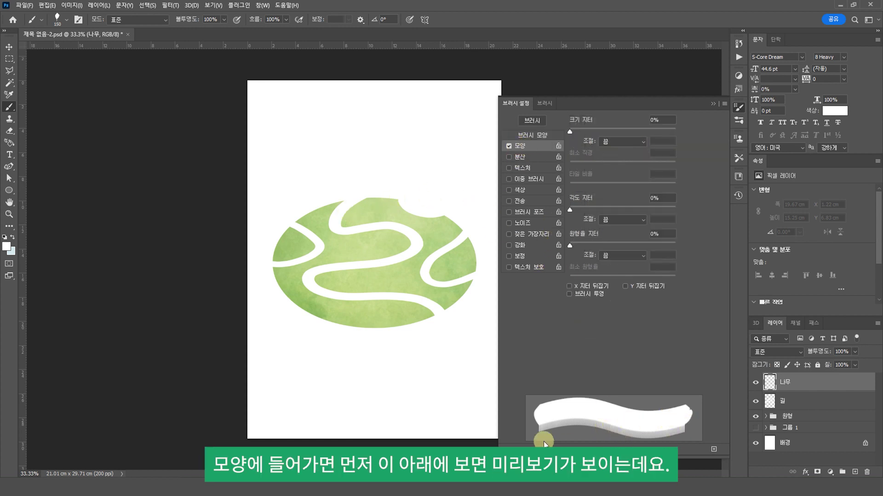
pyautogui.click(533, 134)
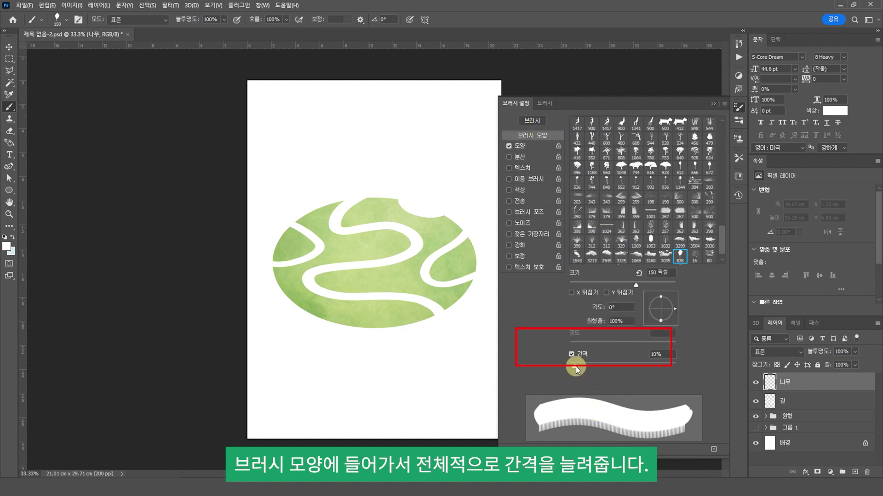
pyautogui.moveTo(575, 366); pyautogui.dragTo(647, 365)
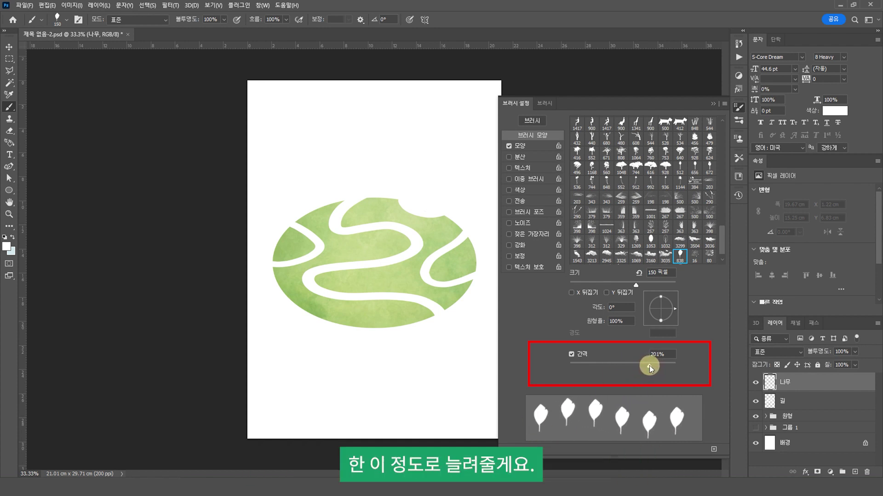
# - Give the leaf brush 50% size jitter and 1% angle jitter in Shape Dynamics
pyautogui.click(520, 146)
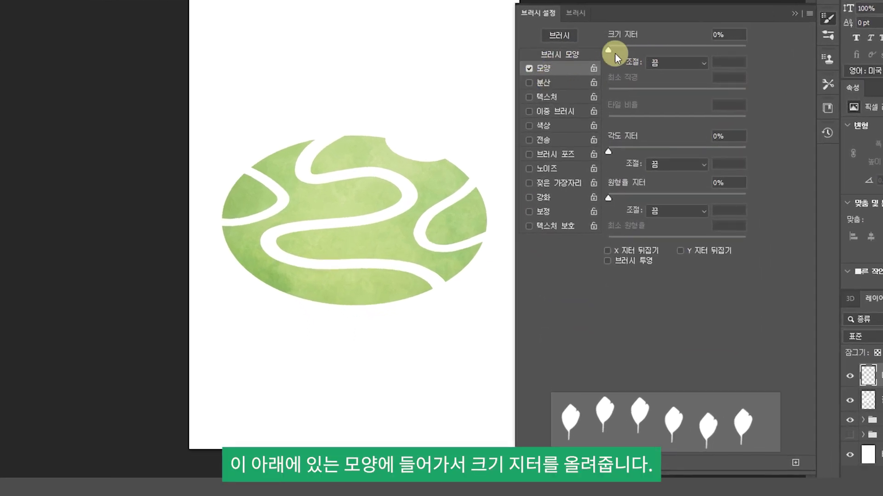
pyautogui.moveTo(609, 50); pyautogui.dragTo(650, 54)
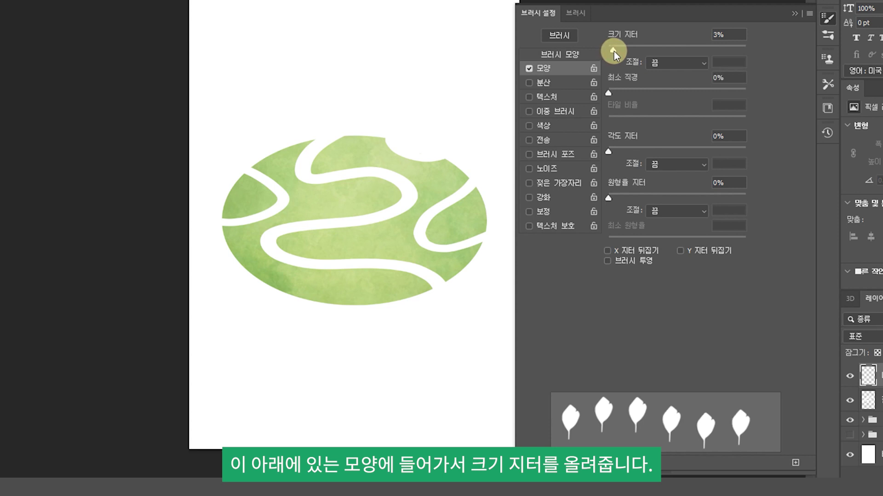
pyautogui.moveTo(650, 50)
pyautogui.mouseDown()
pyautogui.moveTo(640, 51)
pyautogui.moveTo(754, 42)
pyautogui.mouseUp()
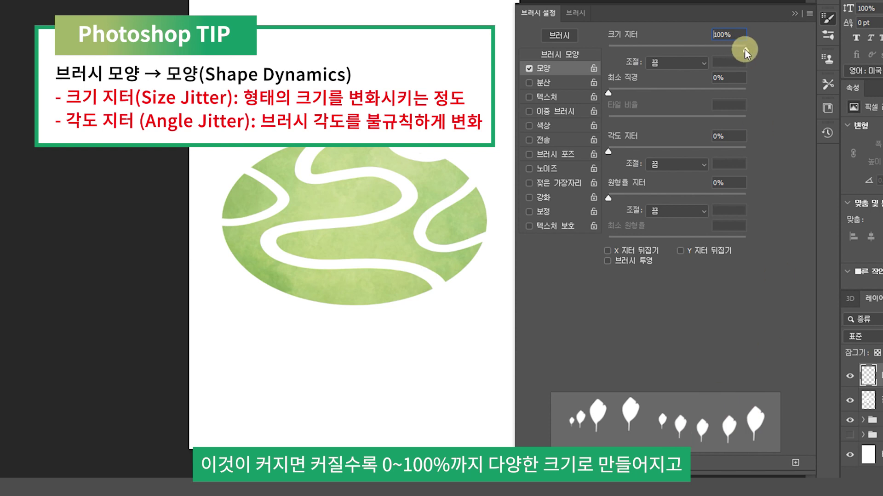
pyautogui.moveTo(740, 50)
pyautogui.mouseDown()
pyautogui.moveTo(628, 57)
pyautogui.moveTo(669, 54)
pyautogui.mouseUp()
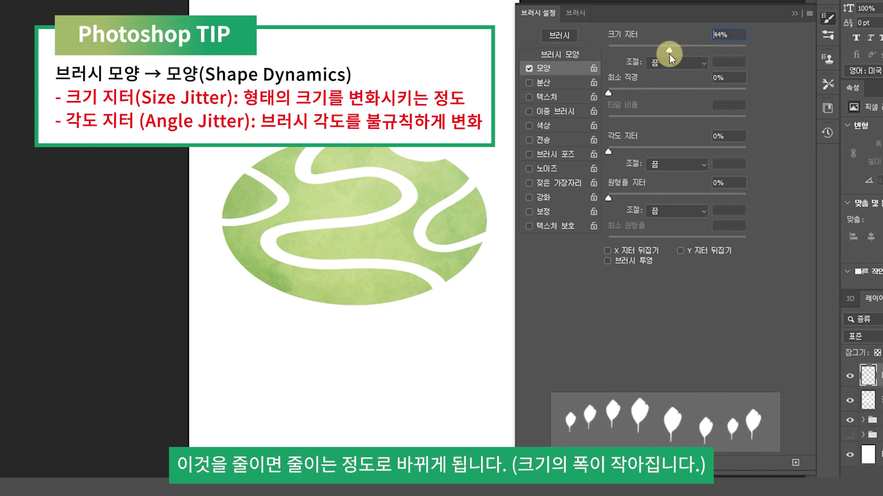
pyautogui.write('50')
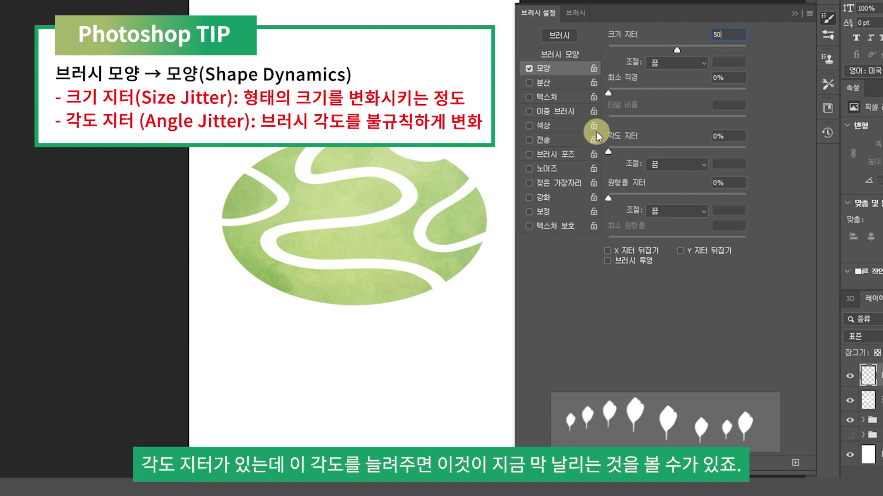
pyautogui.moveTo(610, 151); pyautogui.dragTo(651, 151)
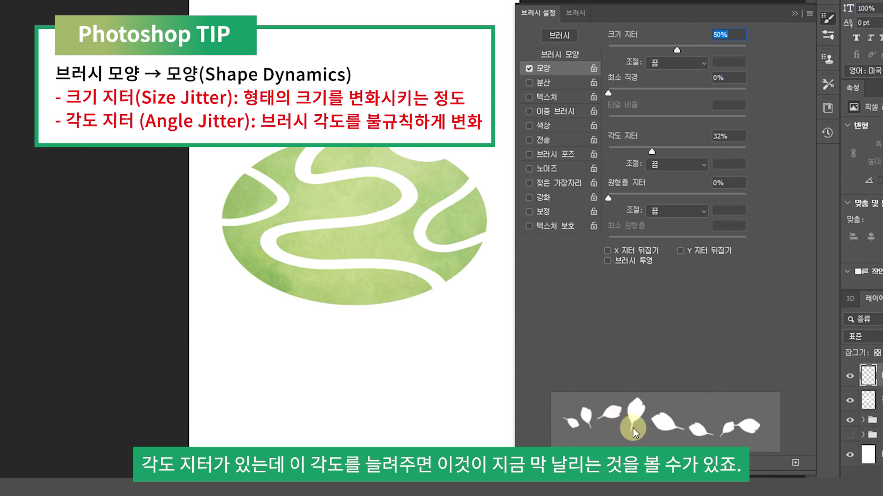
pyautogui.click(732, 136)
pyautogui.write('1')
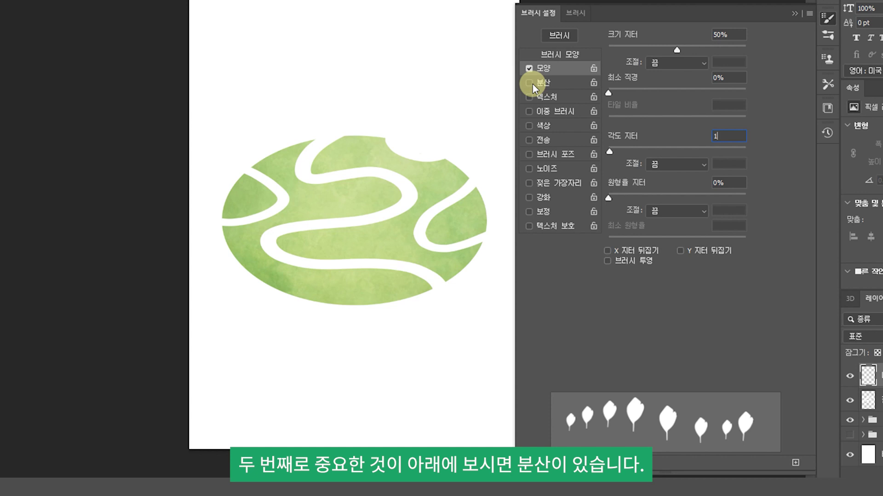
# - Enable Scattering, raise the scatter, and tighten the brush tip spacing to 140%
pyautogui.click(530, 82)
pyautogui.click(551, 87)
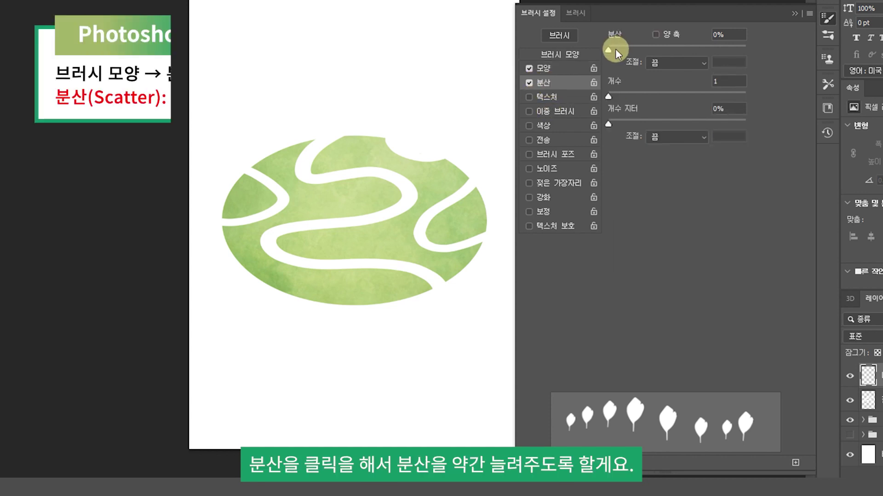
pyautogui.moveTo(610, 49)
pyautogui.mouseDown()
pyautogui.moveTo(639, 47)
pyautogui.moveTo(616, 51)
pyautogui.moveTo(628, 52)
pyautogui.mouseUp()
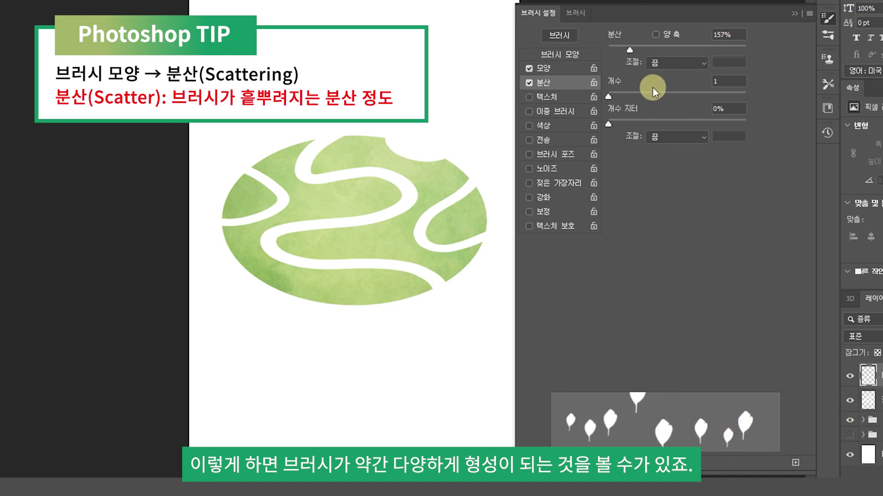
pyautogui.moveTo(630, 50); pyautogui.dragTo(641, 51)
pyautogui.click(570, 69)
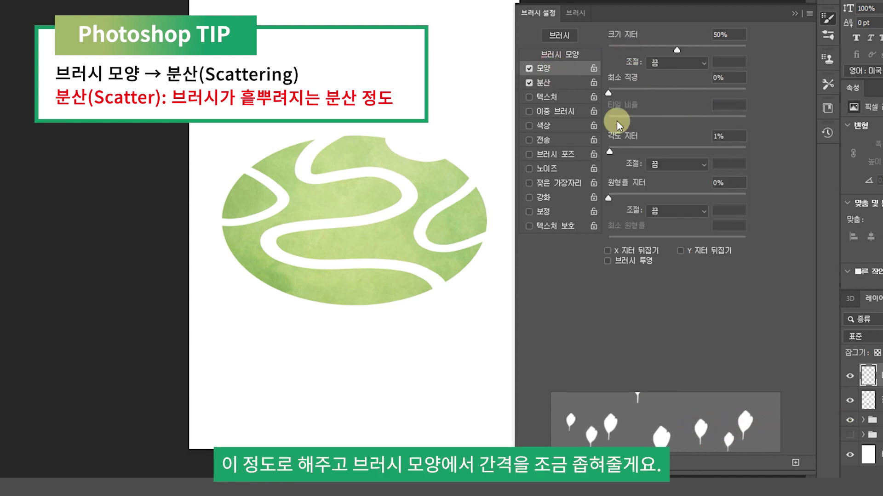
pyautogui.click(561, 55)
pyautogui.moveTo(710, 354); pyautogui.dragTo(691, 367)
pyautogui.press('F5')
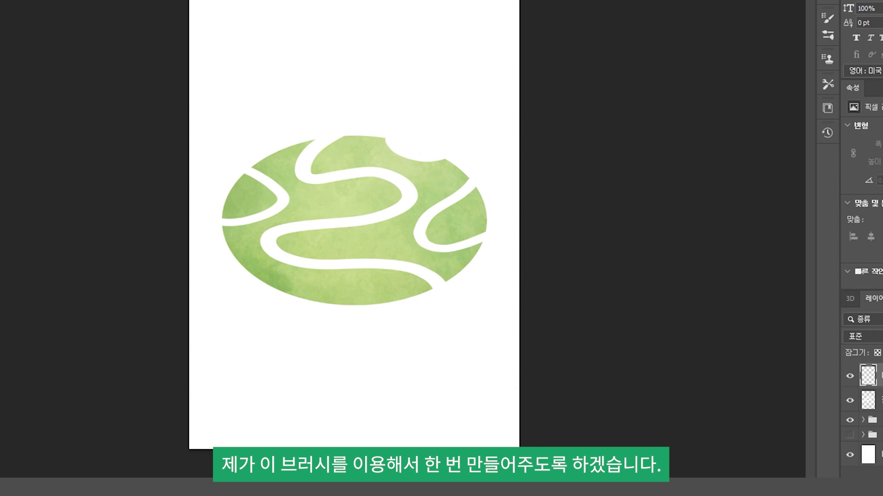
# - Pick a vivid green foreground, enlarge the brush, and paint a trail of leaf trees across the island
pyautogui.click(7, 246)
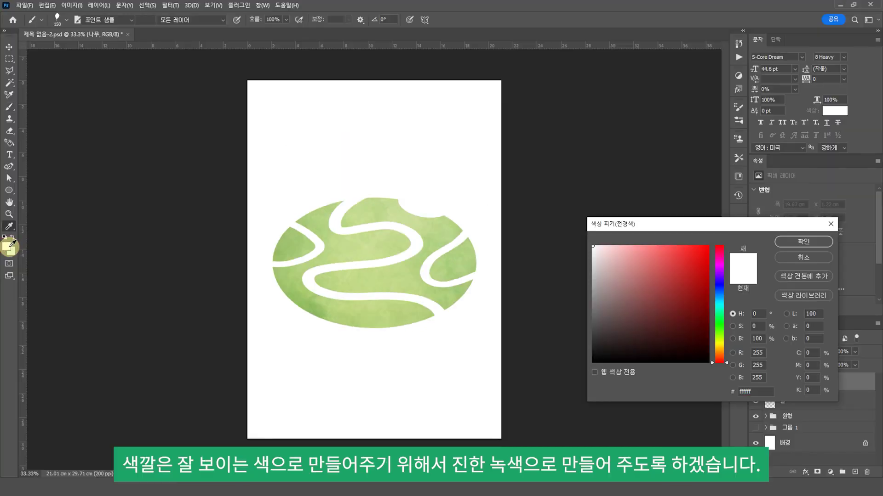
pyautogui.moveTo(718, 350); pyautogui.dragTo(721, 321)
pyautogui.click(685, 282)
pyautogui.click(803, 242)
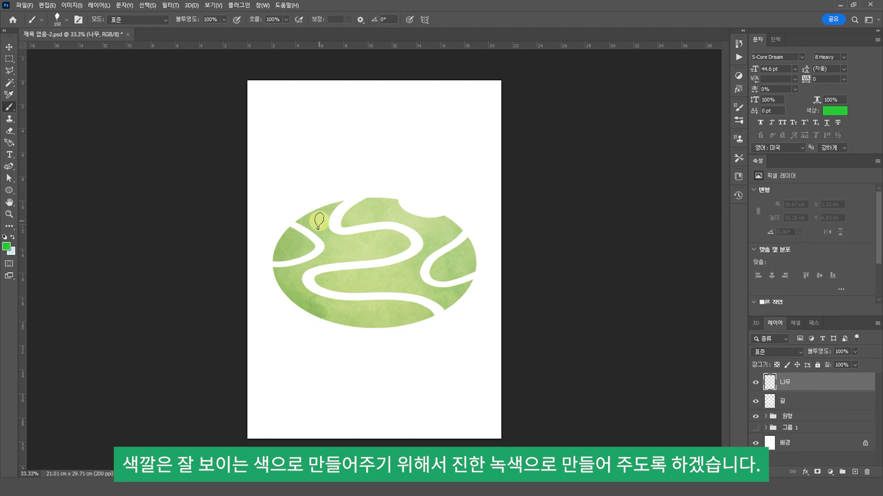
pyautogui.press(']')
pyautogui.press(']')
pyautogui.press(']')
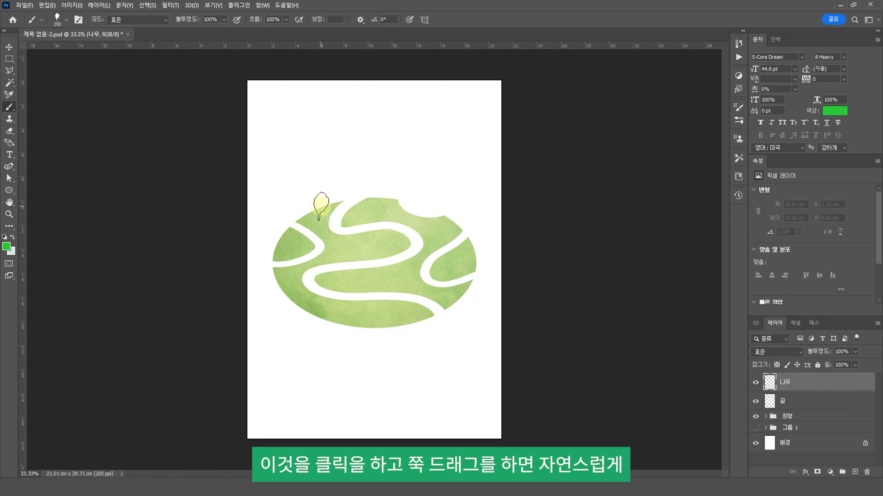
pyautogui.moveTo(332, 205)
pyautogui.mouseDown()
pyautogui.moveTo(400, 203)
pyautogui.moveTo(431, 228)
pyautogui.moveTo(436, 266)
pyautogui.moveTo(396, 288)
pyautogui.moveTo(335, 299)
pyautogui.moveTo(292, 277)
pyautogui.moveTo(307, 248)
pyautogui.moveTo(398, 243)
pyautogui.mouseUp()
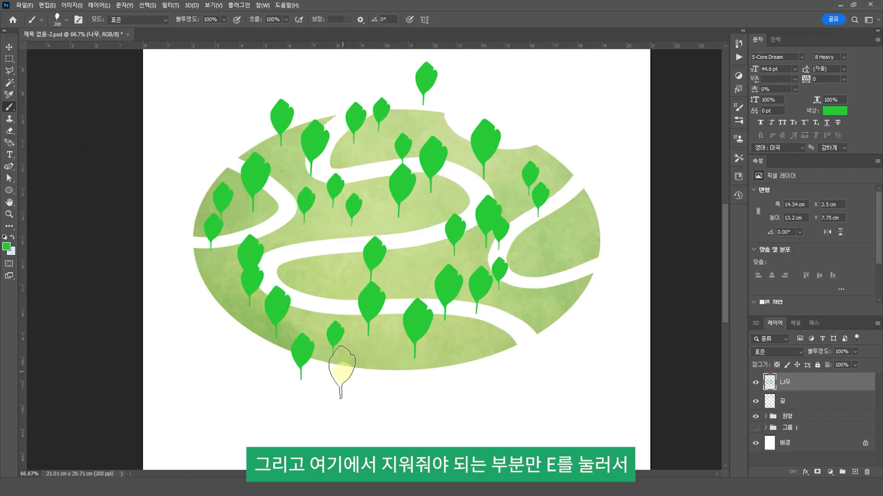
# - Erase tree parts covering the paths and move the two left-edge trees onto the island
pyautogui.press('e')
pyautogui.moveTo(302, 351)
pyautogui.mouseDown()
pyautogui.moveTo(299, 386)
pyautogui.moveTo(301, 341)
pyautogui.mouseUp()
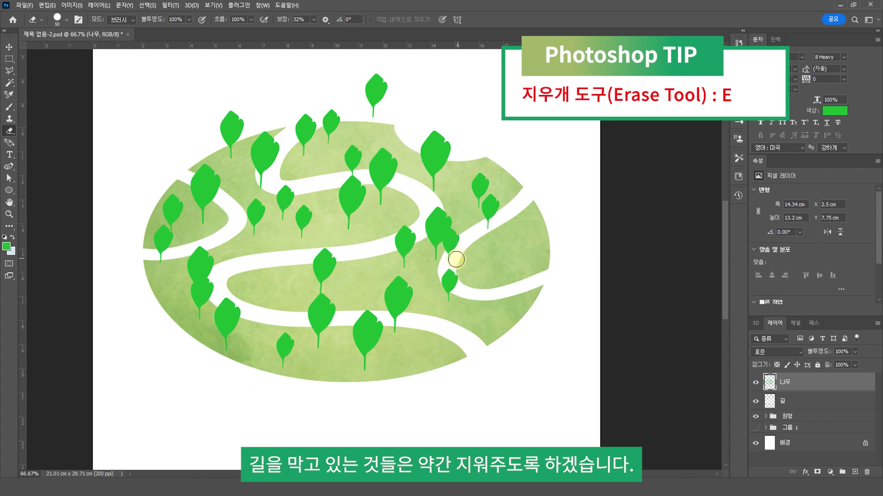
pyautogui.click(168, 171)
pyautogui.press('v')
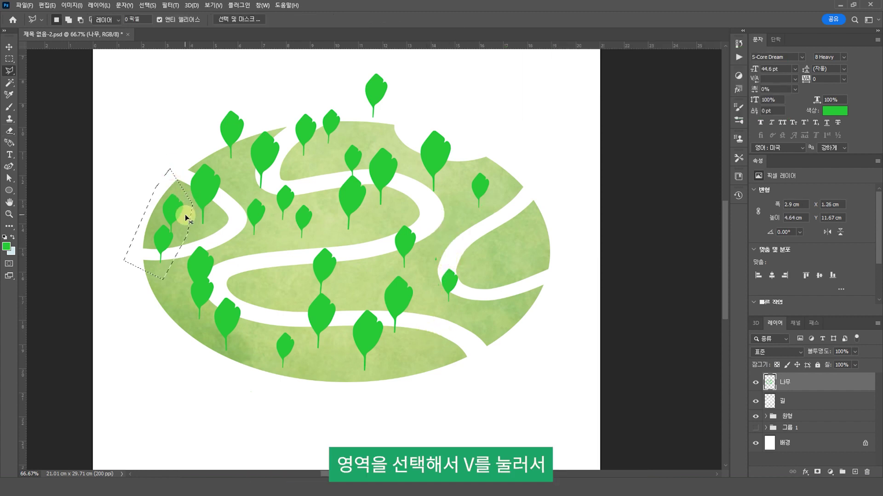
pyautogui.moveTo(177, 212); pyautogui.dragTo(203, 259)
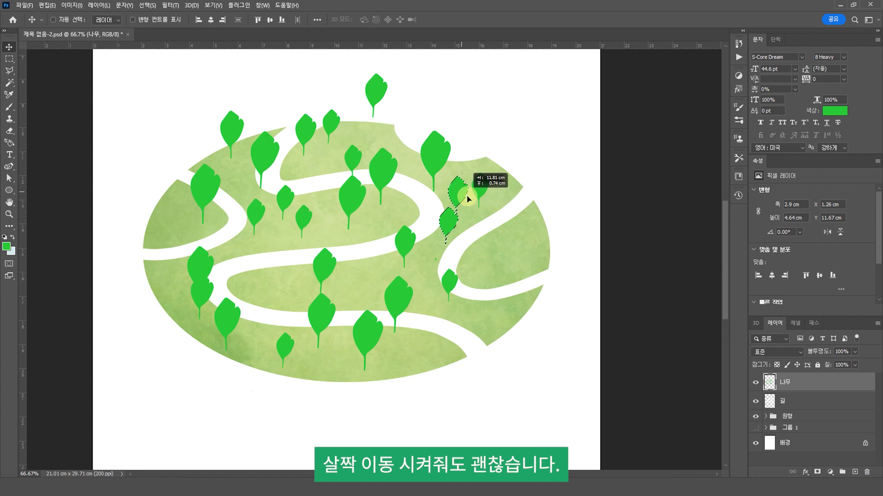
pyautogui.moveTo(204, 259); pyautogui.dragTo(175, 185)
pyautogui.hotkey('ctrl', 'd')
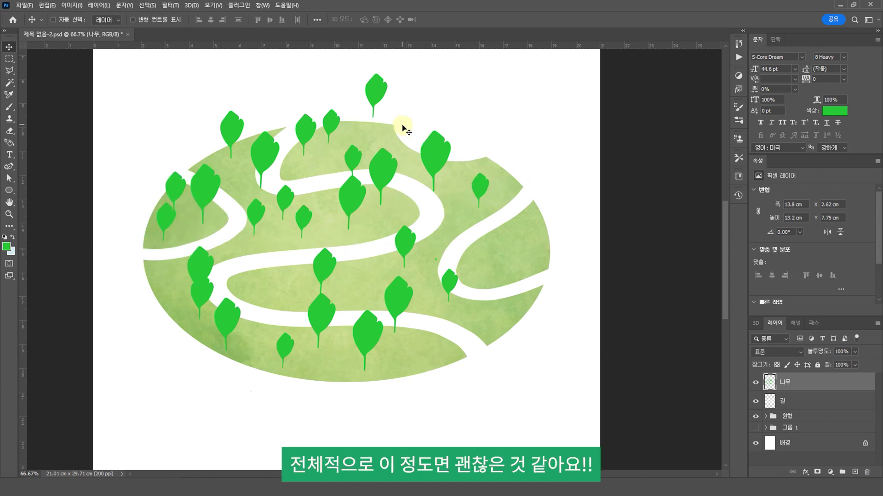
# - Nudge the tree above the top edge down onto the island and zoom out
pyautogui.press('m')
pyautogui.moveTo(402, 128); pyautogui.dragTo(356, 69)
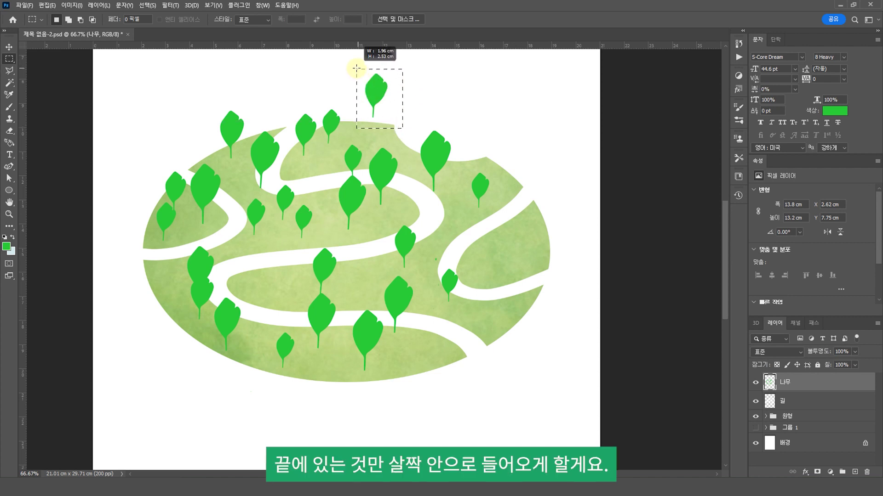
pyautogui.press('v')
pyautogui.moveTo(382, 97); pyautogui.dragTo(376, 110)
pyautogui.hotkey('ctrl', 'd')
pyautogui.hotkey('ctrl', '-')
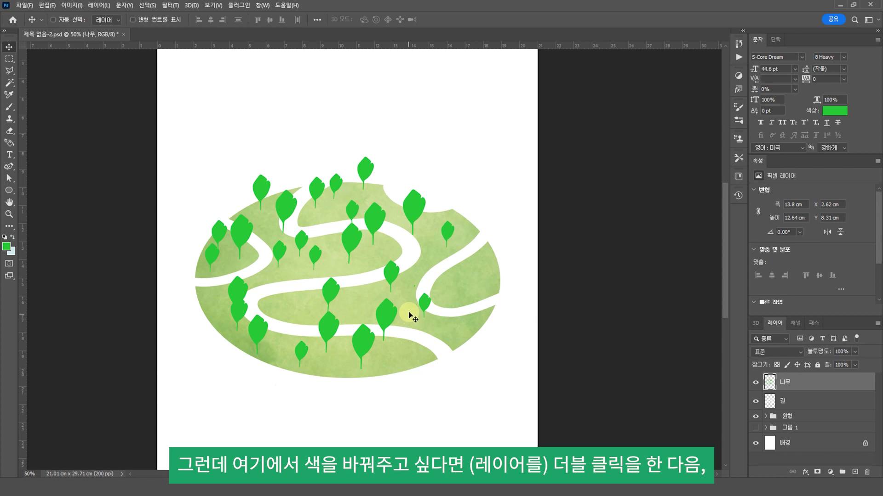
# - Apply a #1ca767 green Color Overlay layer style to the 나무 tree layer
pyautogui.click(771, 382)
pyautogui.doubleClick(771, 383)
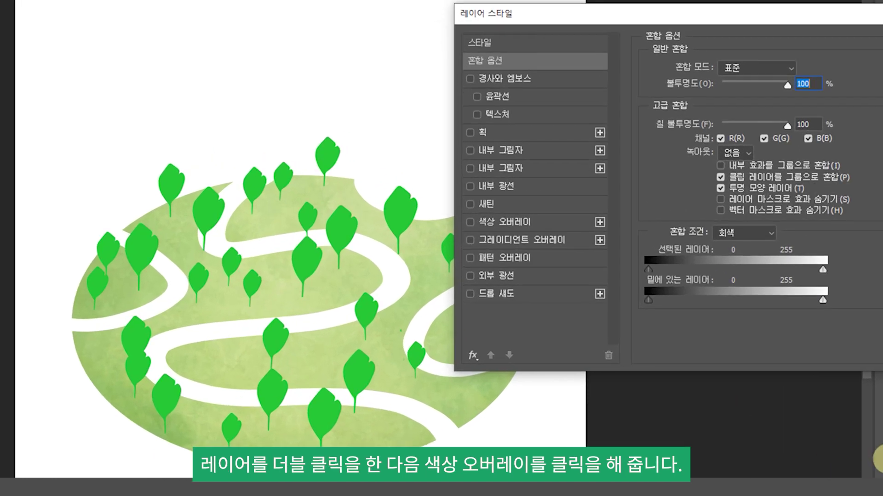
pyautogui.click(504, 223)
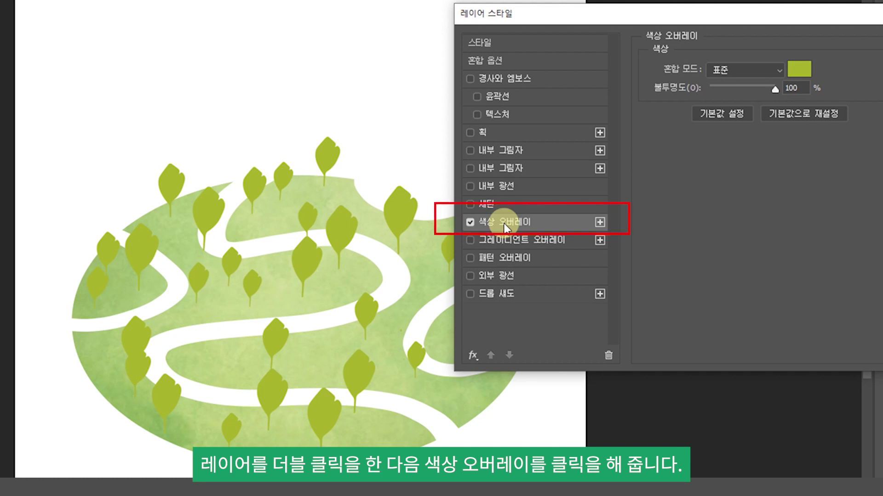
pyautogui.click(799, 69)
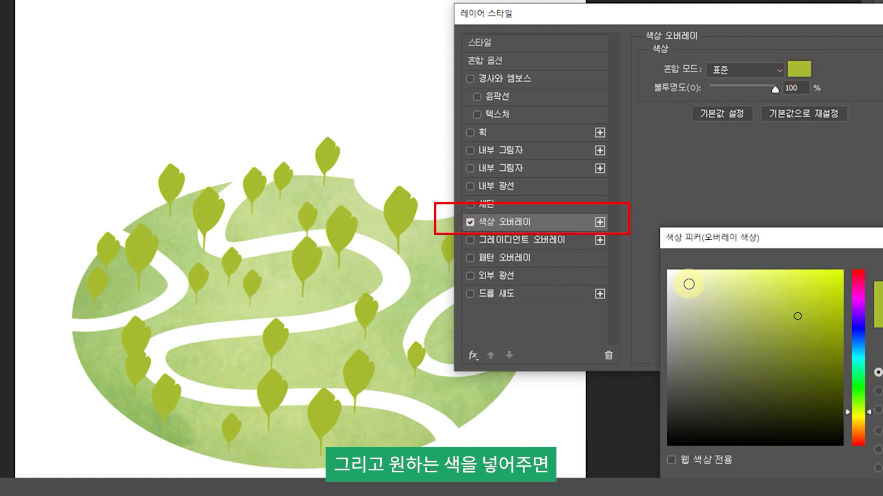
pyautogui.moveTo(793, 324); pyautogui.dragTo(814, 331)
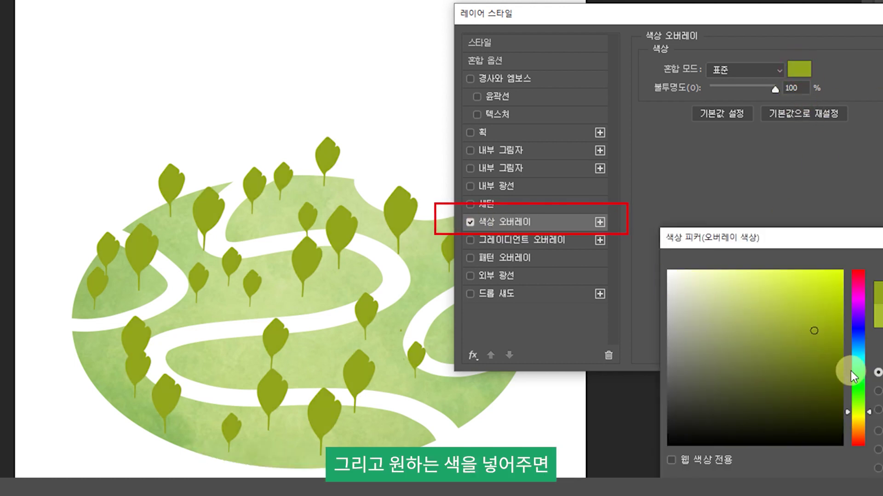
pyautogui.moveTo(861, 404); pyautogui.dragTo(847, 372)
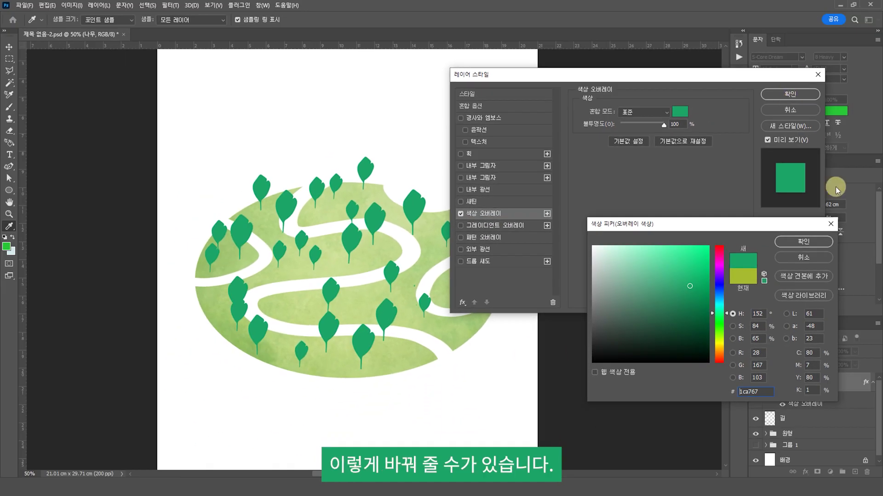
pyautogui.click(803, 244)
pyautogui.click(802, 94)
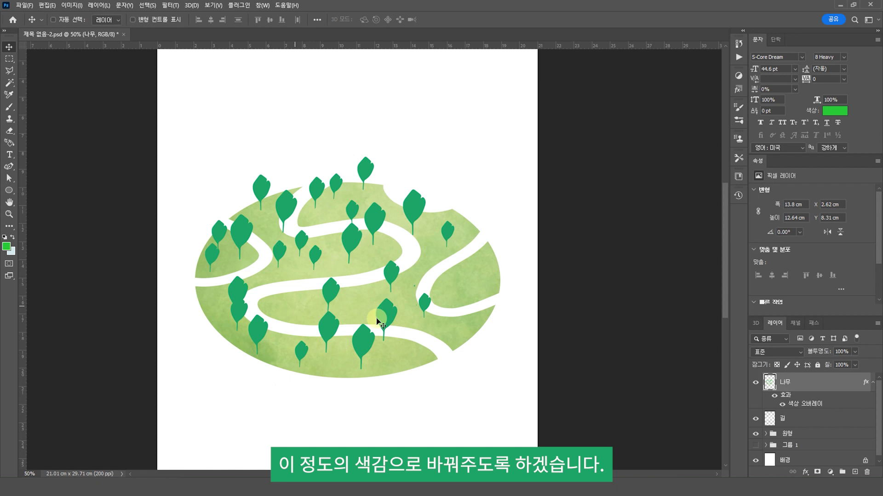
pyautogui.keyDown('ctrl'); pyautogui.click(261, 258); pyautogui.keyUp('ctrl')
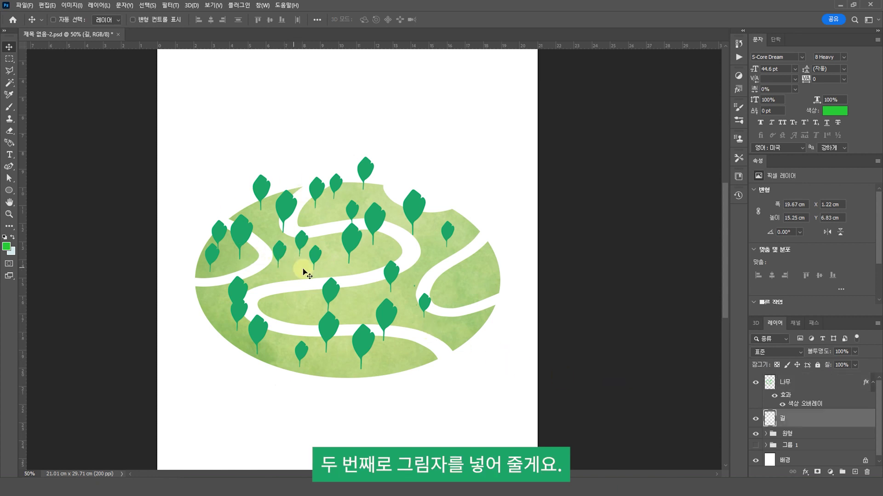
# - Add a new layer named 나무 그림자 above the 길 layer
pyautogui.hotkey('ctrl', 'shift', 'alt', 'n')
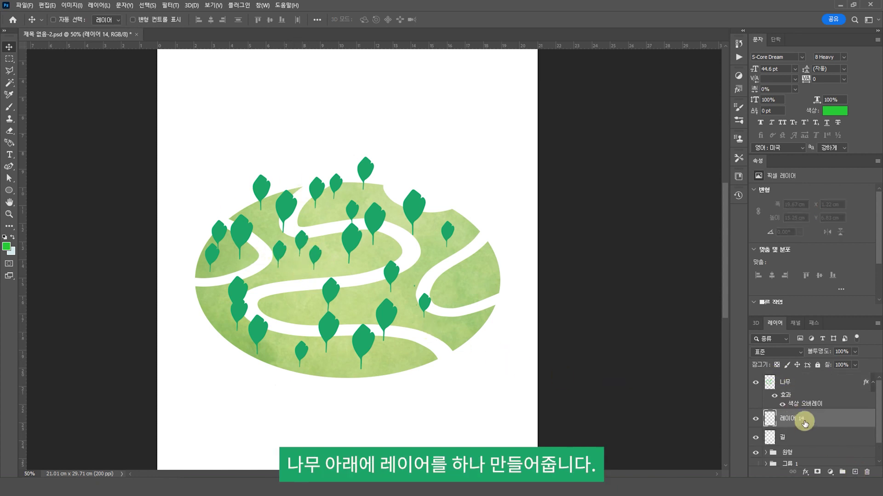
pyautogui.write('나무 그림자')
pyautogui.press('Return')
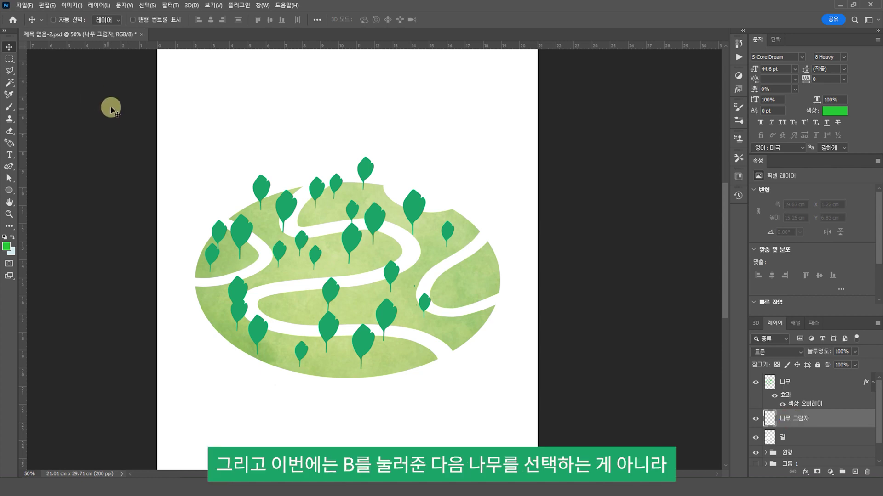
pyautogui.press('b')
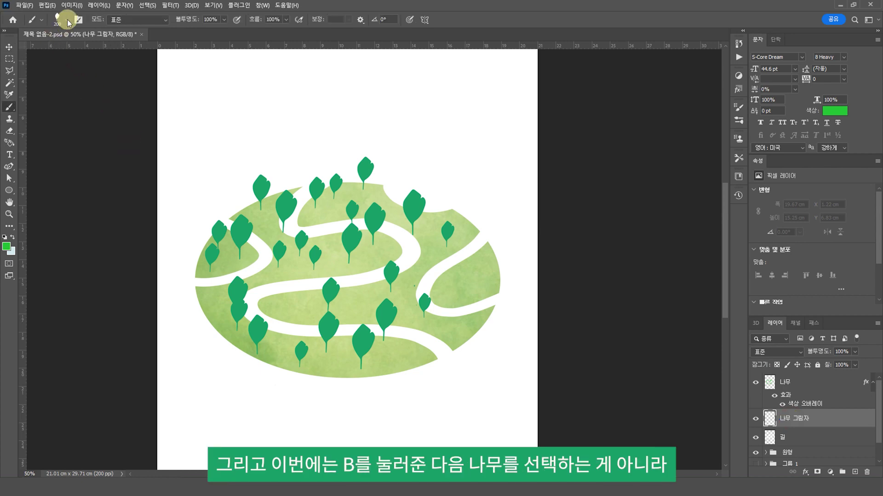
# - Choose the Soft Round Pressure Size brush at 40% opacity and 38% flow
pyautogui.click(67, 20)
pyautogui.scroll(10, 92, 172)
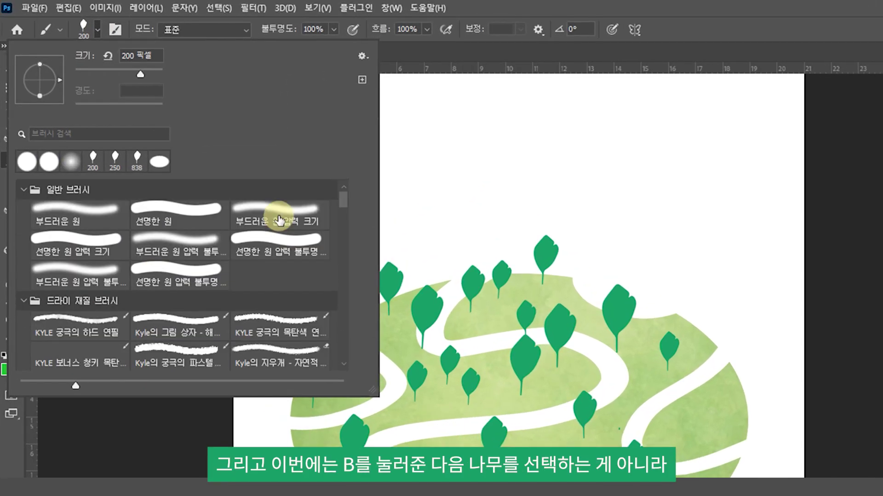
pyautogui.click(285, 222)
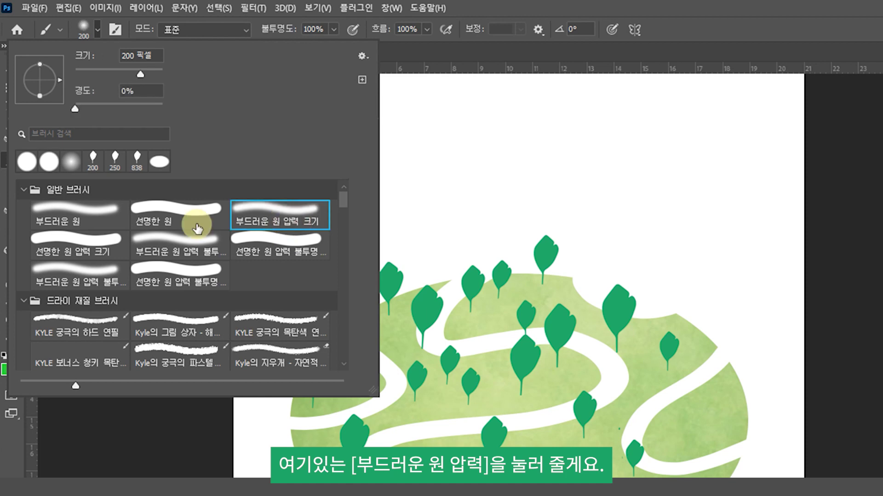
pyautogui.moveTo(40, 96); pyautogui.dragTo(40, 87)
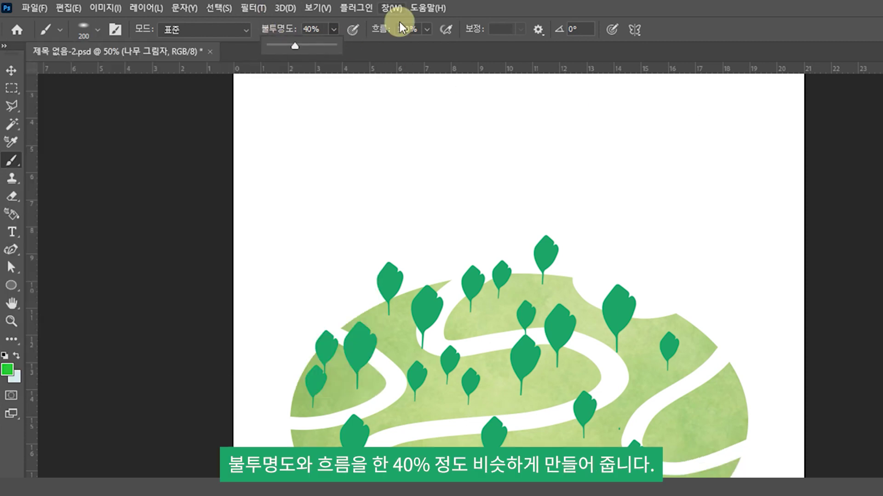
pyautogui.click(426, 31)
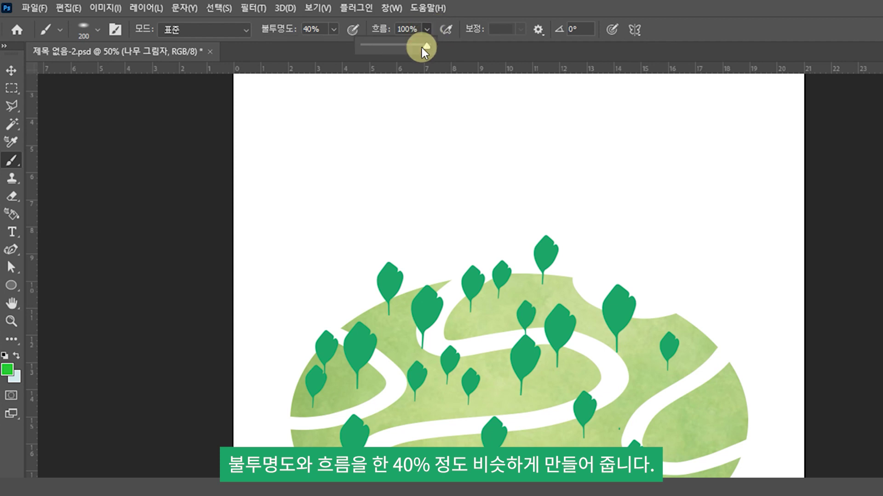
pyautogui.moveTo(385, 45); pyautogui.dragTo(387, 46)
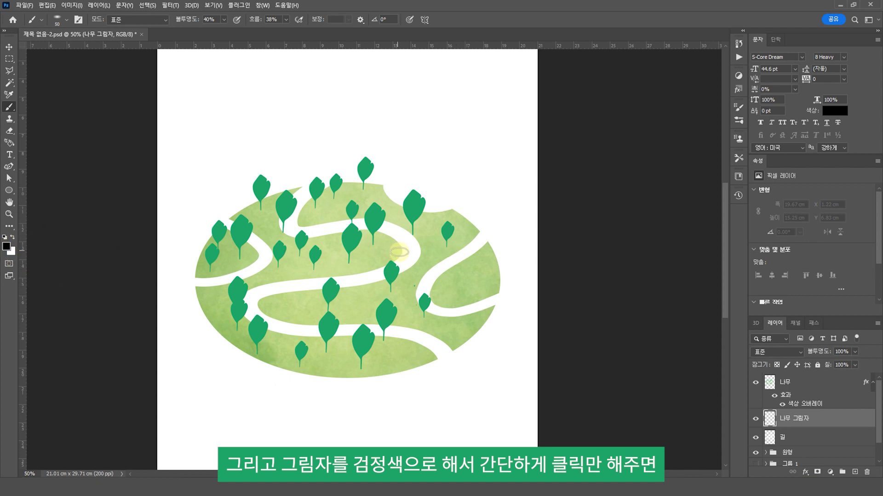
# - At 100% zoom, paint a first tree-base shadow and set the brush to 60 px at 28°
pyautogui.click(413, 252)
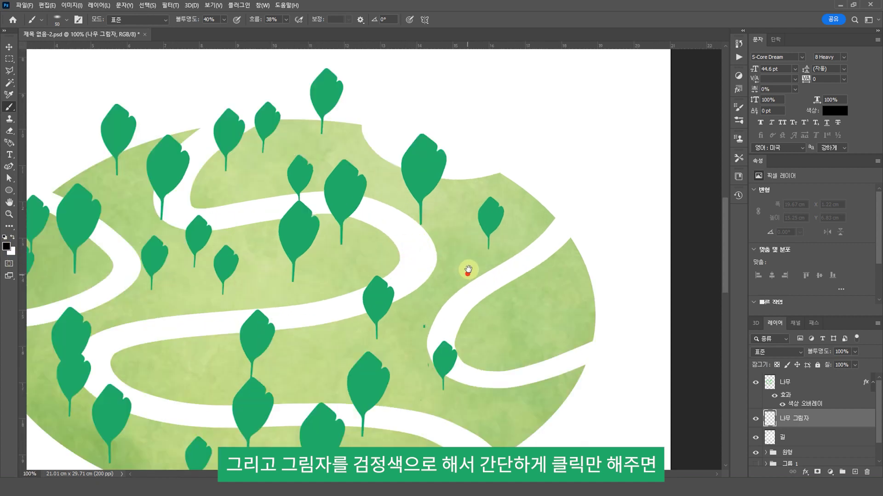
pyautogui.moveTo(469, 275); pyautogui.dragTo(477, 240)
pyautogui.click(497, 215)
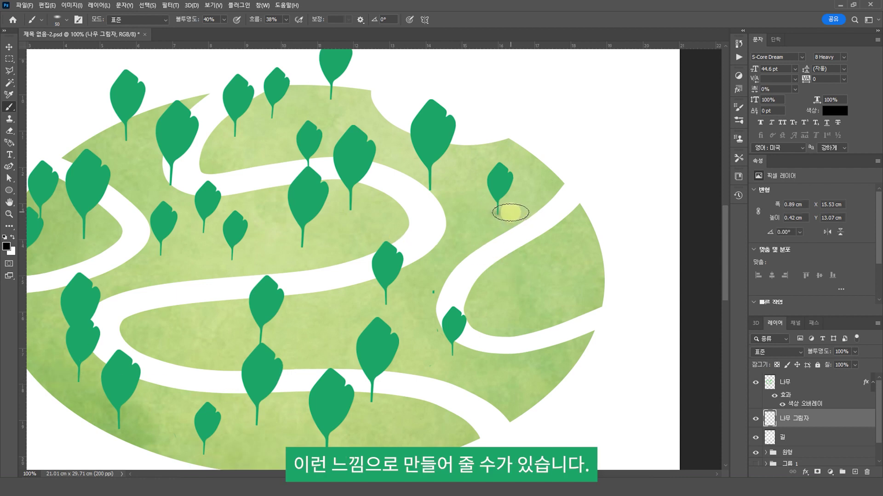
pyautogui.click(66, 19)
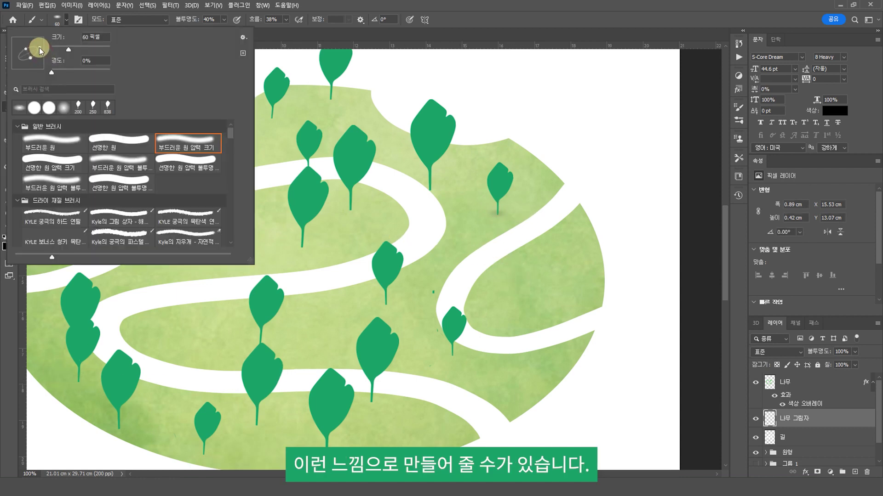
pyautogui.moveTo(40, 51); pyautogui.dragTo(41, 50)
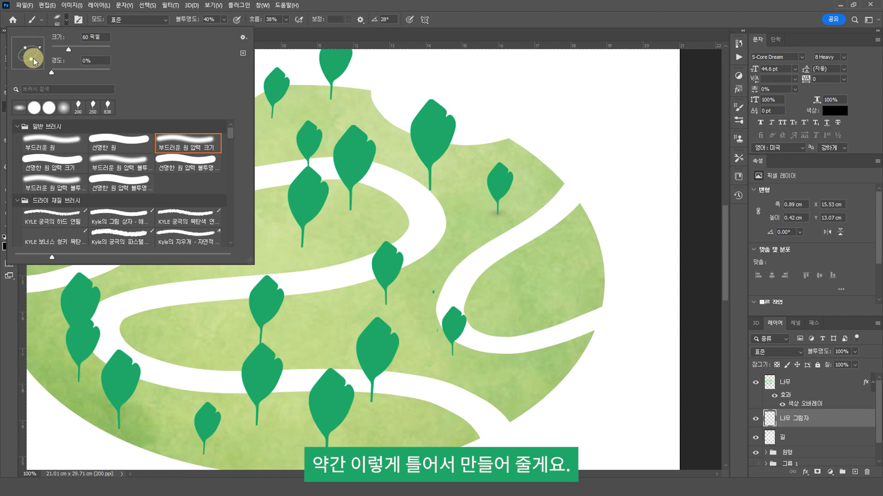
# - Dab soft shadows under seven more trees across the island
pyautogui.click(506, 205)
pyautogui.click(442, 186)
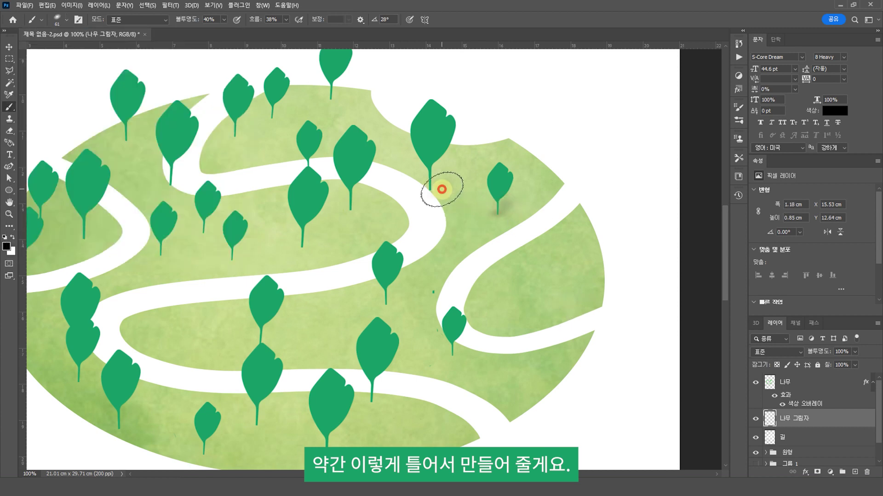
pyautogui.click(350, 207)
pyautogui.click(303, 243)
pyautogui.click(330, 95)
pyautogui.click(276, 118)
pyautogui.click(228, 138)
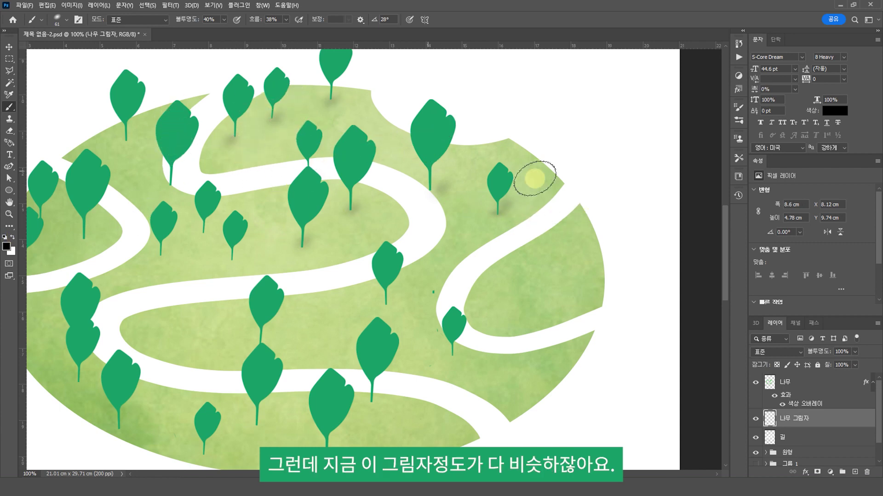
pyautogui.click(740, 109)
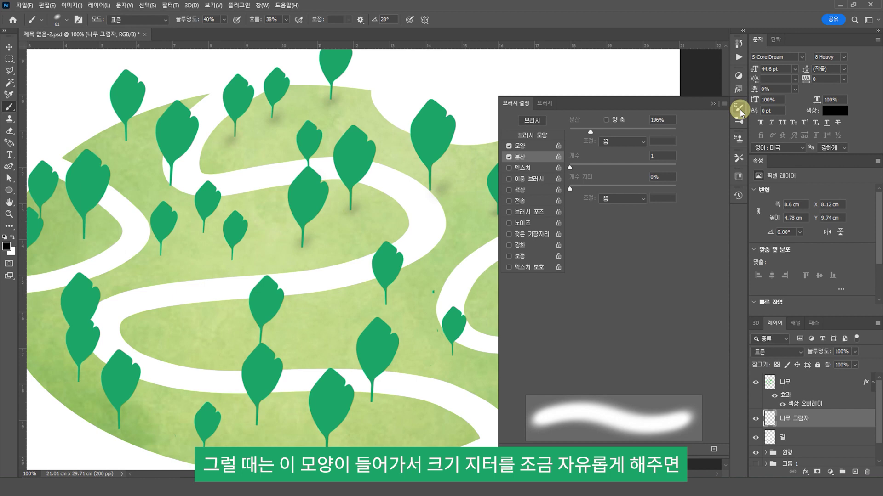
# - Set the shadow brush's Shape Dynamics Size Jitter to 18%
pyautogui.click(520, 145)
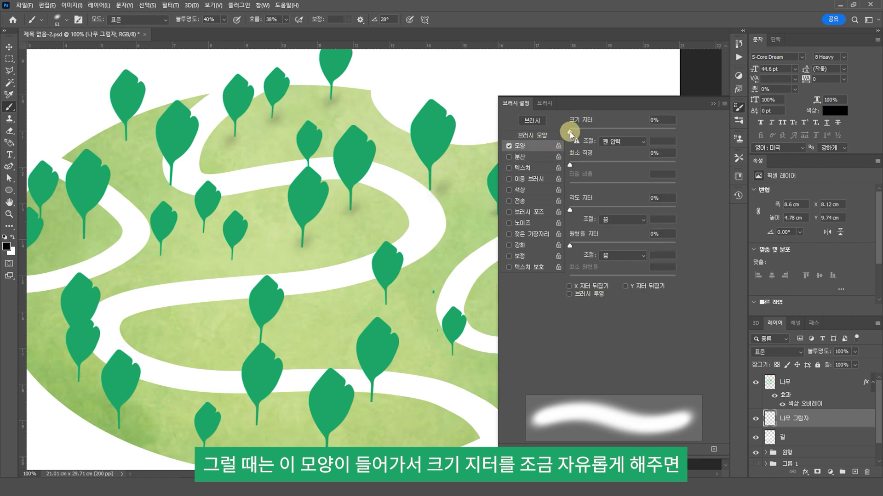
pyautogui.moveTo(573, 133); pyautogui.dragTo(589, 132)
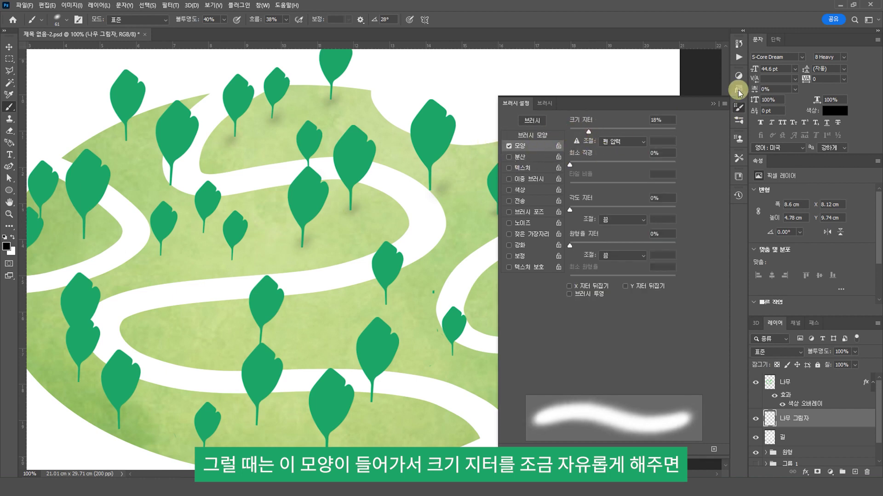
pyautogui.click(712, 104)
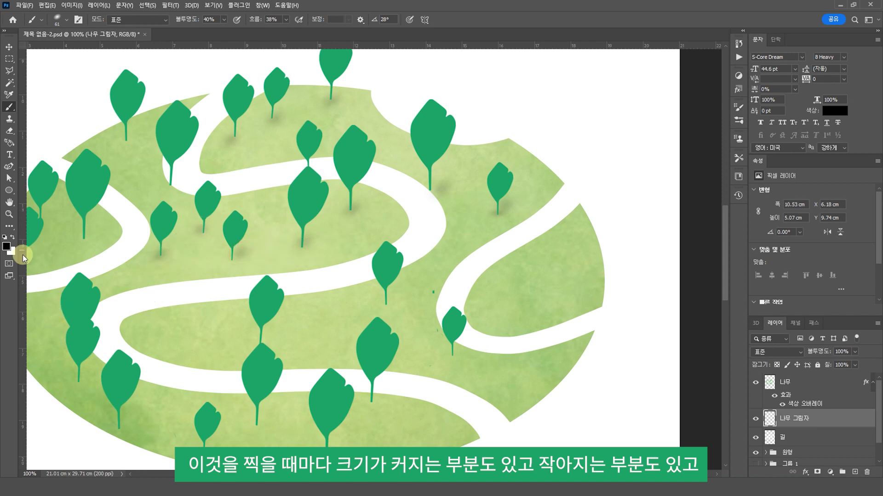
# - Paint shadows under the remaining left-side and lower trees
pyautogui.click(86, 237)
pyautogui.hscroll(-5, 152, 306)
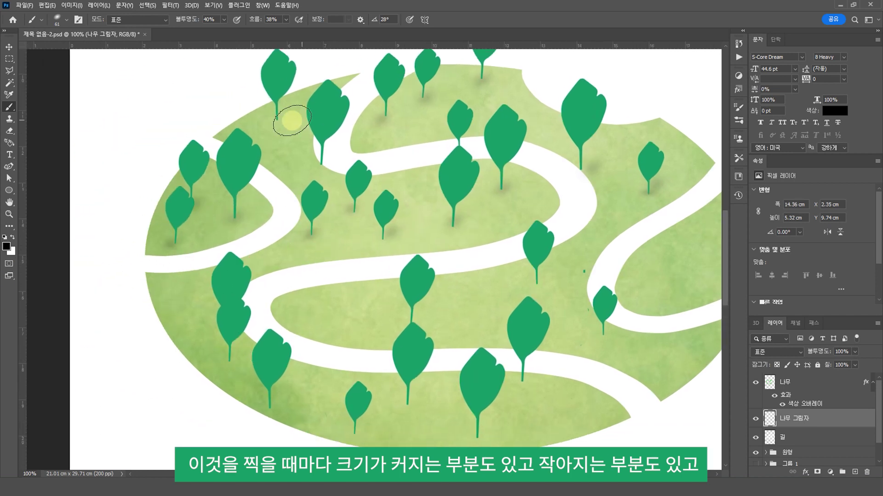
pyautogui.click(224, 359)
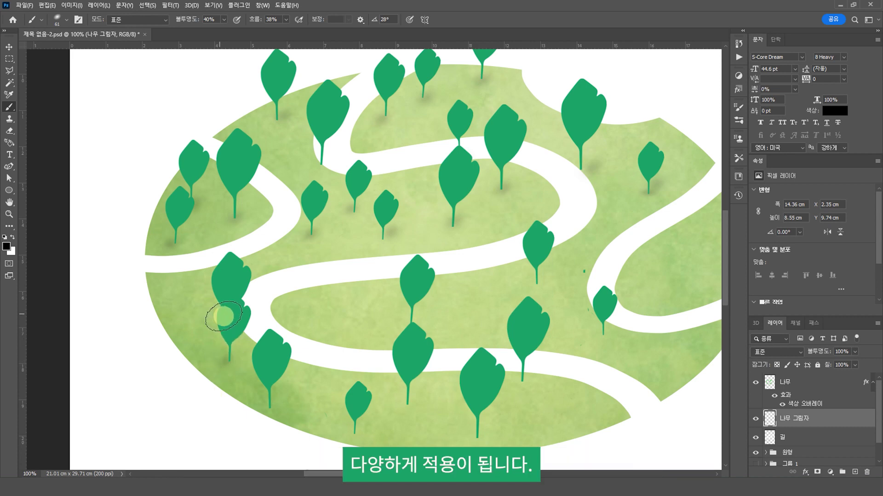
pyautogui.click(357, 430)
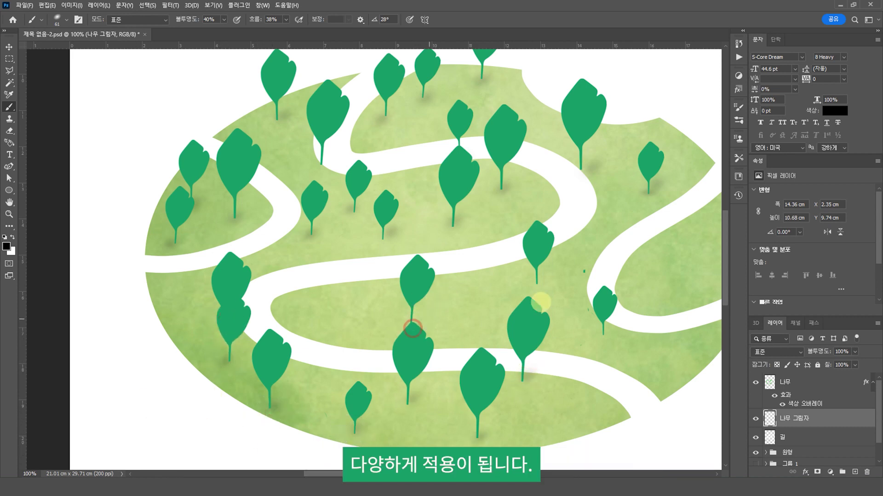
pyautogui.moveTo(625, 256); pyautogui.dragTo(460, 299)
# - Select the 나무 tree layer and zoom out to view the whole island
pyautogui.press('e')
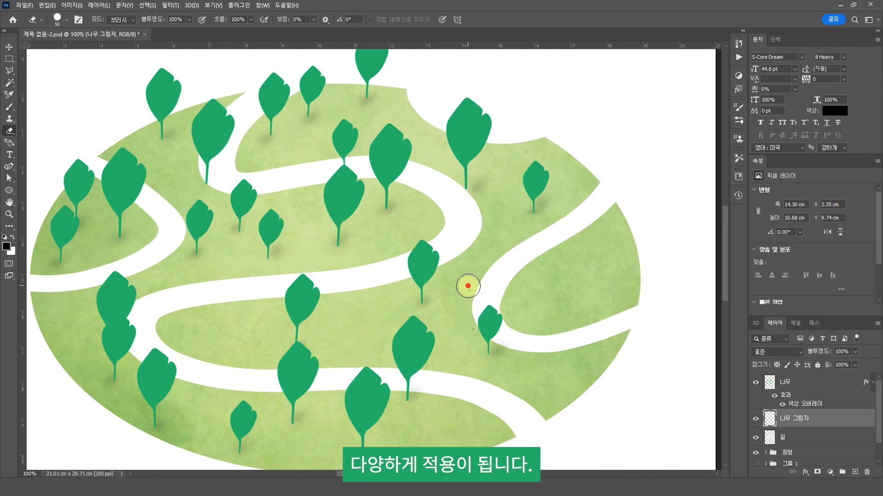
pyautogui.click(790, 382)
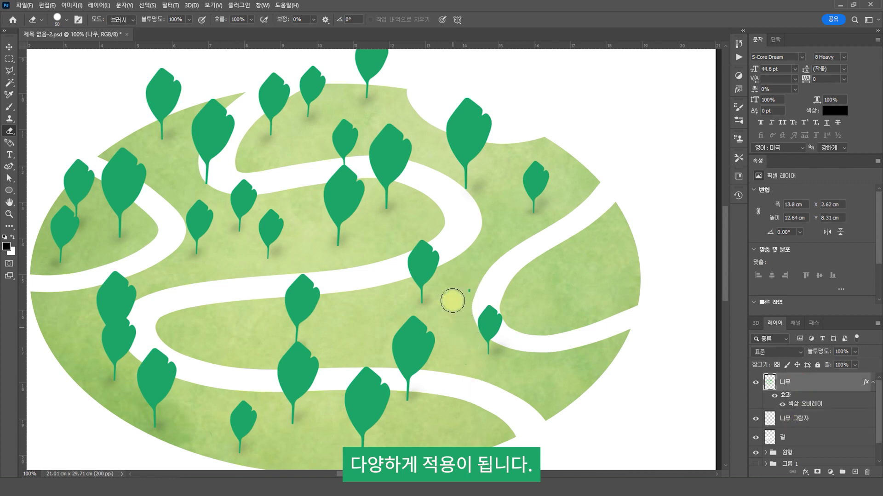
pyautogui.press('v')
pyautogui.hotkey('ctrl', '-')
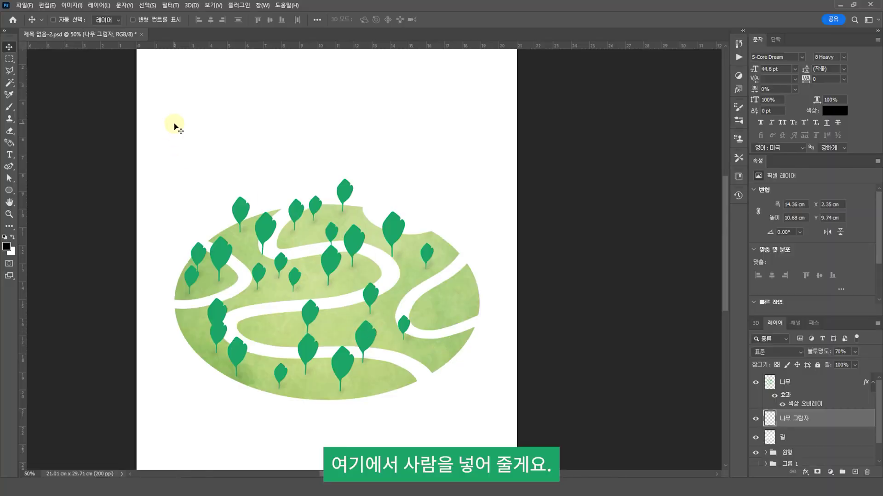
# - Set up the Sanaa01 people brush at 50 px in pink #ee45bc with 100% opacity and flow
pyautogui.press('b')
pyautogui.click(62, 19)
pyautogui.scroll(-5, 224, 161)
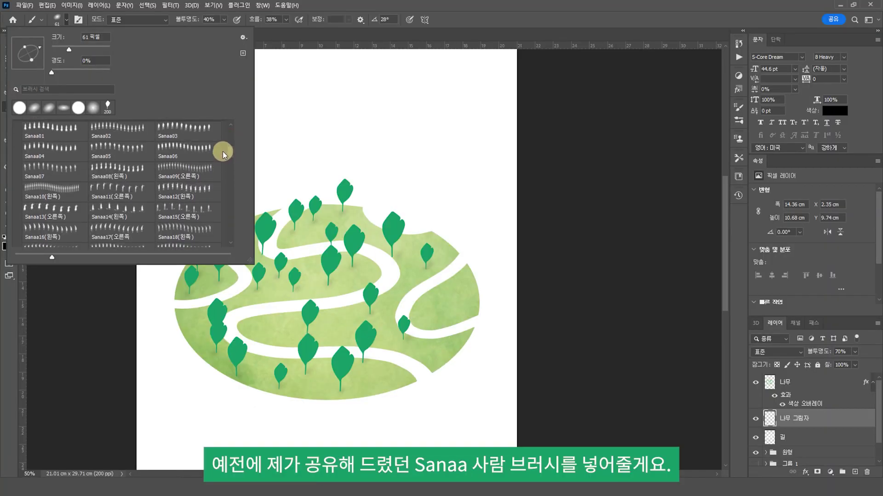
pyautogui.scroll(2, 222, 153)
pyautogui.click(46, 177)
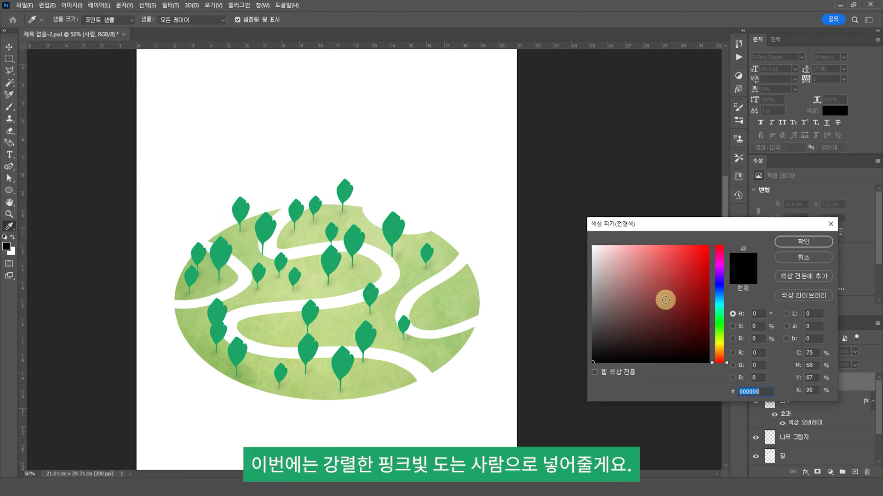
pyautogui.click(697, 278)
pyautogui.write('ee45bc')
pyautogui.click(788, 243)
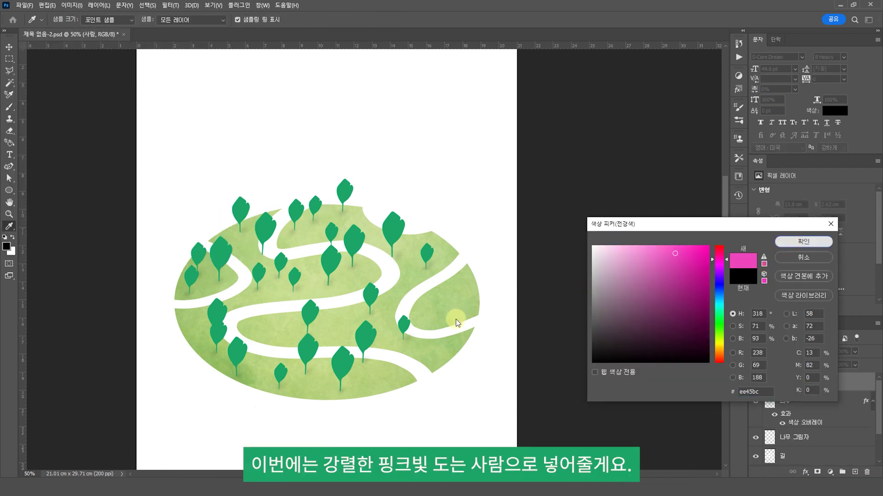
pyautogui.press('[')
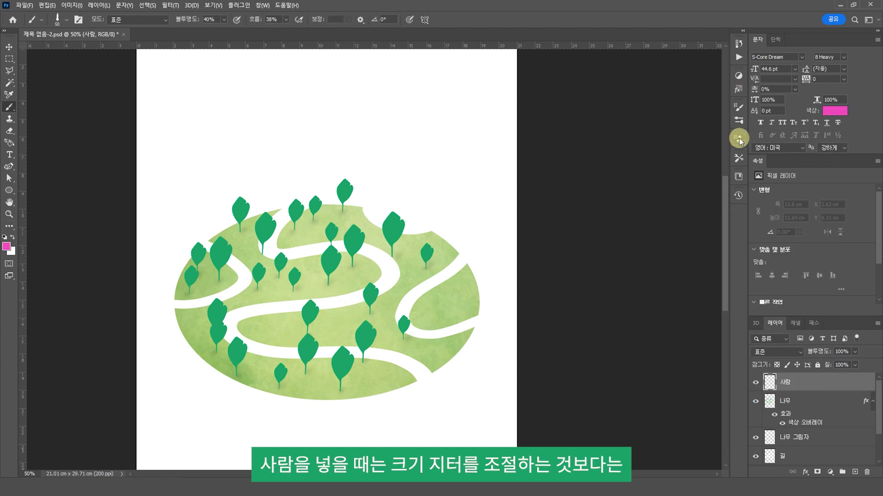
pyautogui.click(740, 108)
pyautogui.press('0')
pyautogui.hotkey('shift', '0')
# - Stamp pink people of varied shapes along the paths and lower grass
pyautogui.click(280, 323)
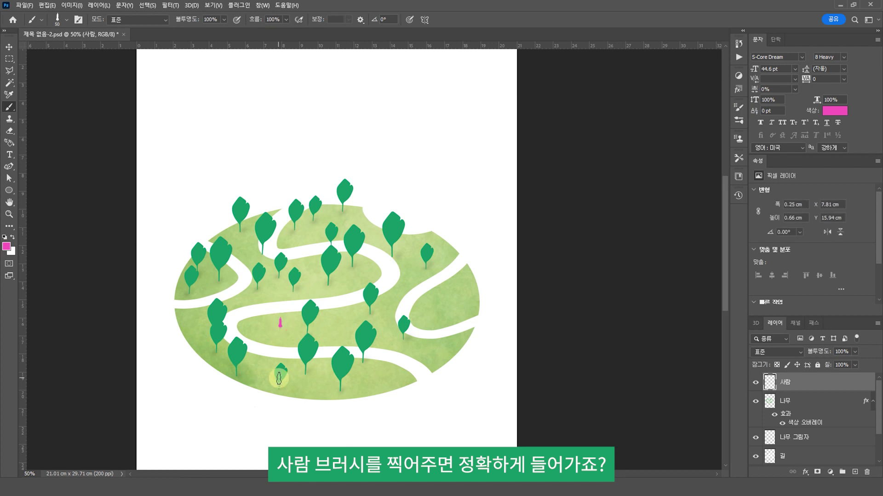
pyautogui.click(303, 326)
pyautogui.click(309, 317)
pyautogui.moveTo(321, 326); pyautogui.dragTo(325, 305)
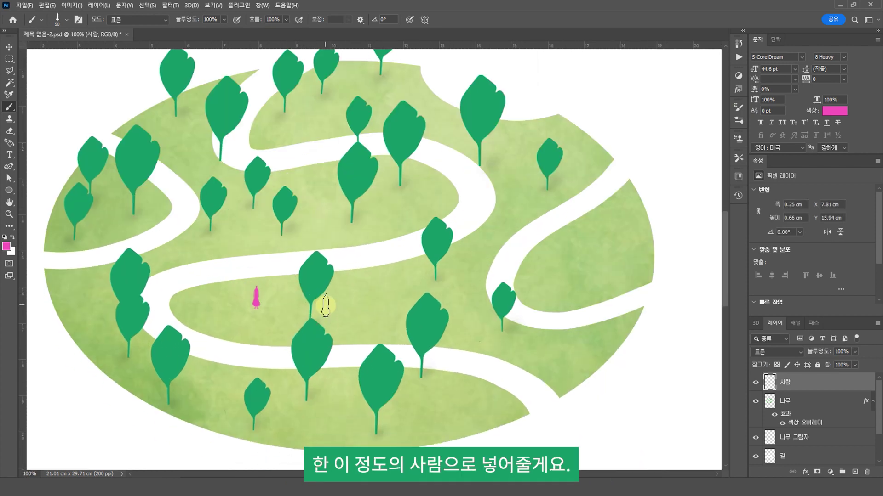
pyautogui.press('.')
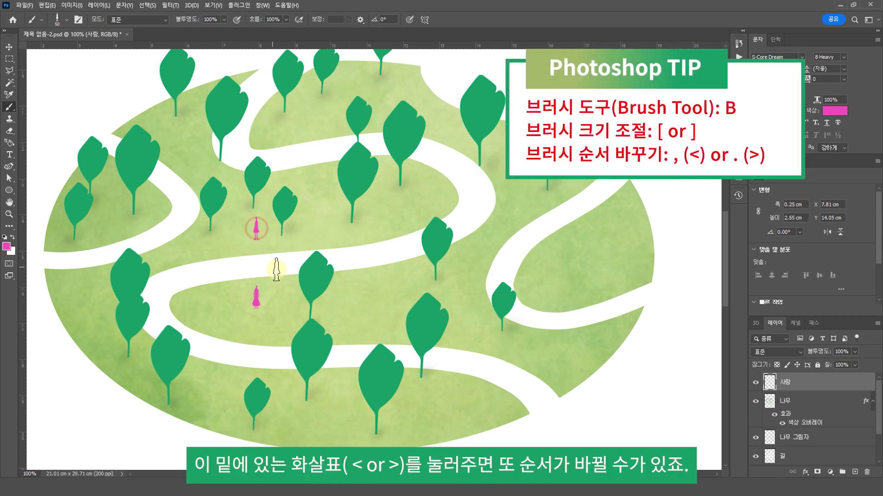
pyautogui.click(341, 228)
pyautogui.press('.')
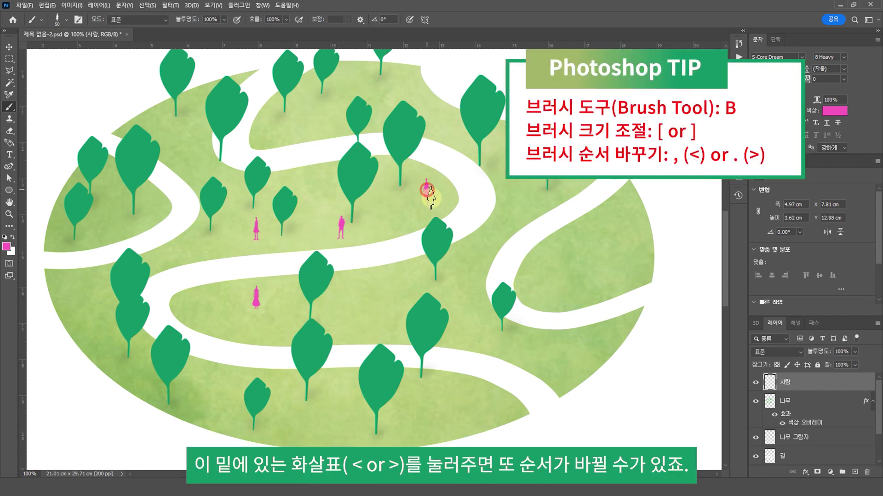
pyautogui.press('.')
pyautogui.click(520, 191)
pyautogui.click(400, 285)
pyautogui.click(434, 403)
pyautogui.press('.')
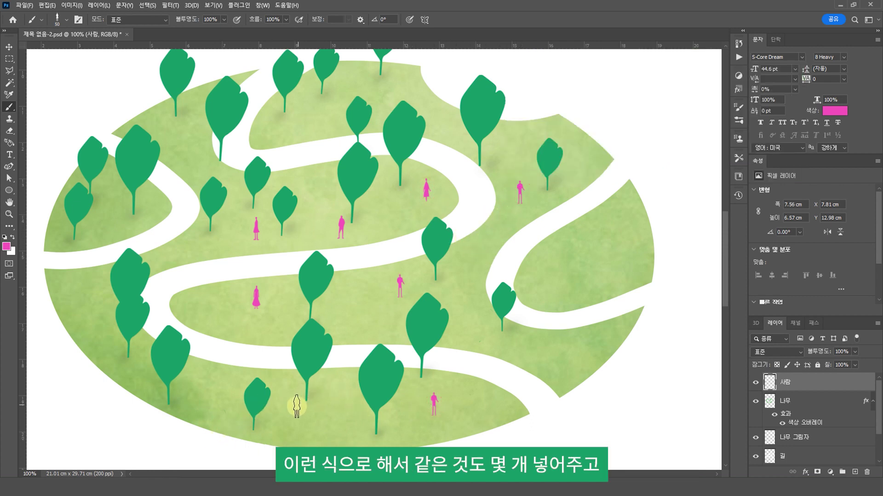
pyautogui.click(293, 400)
pyautogui.click(210, 392)
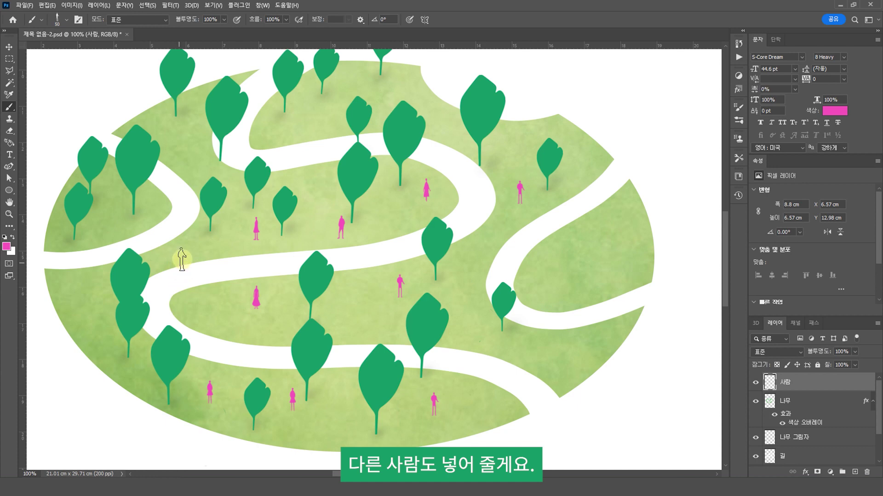
pyautogui.click(194, 240)
# - Add more pink figures, including dog walkers, around the top, left and right grass
pyautogui.press(',')
pyautogui.click(120, 216)
pyautogui.press('.')
pyautogui.click(197, 160)
pyautogui.click(333, 106)
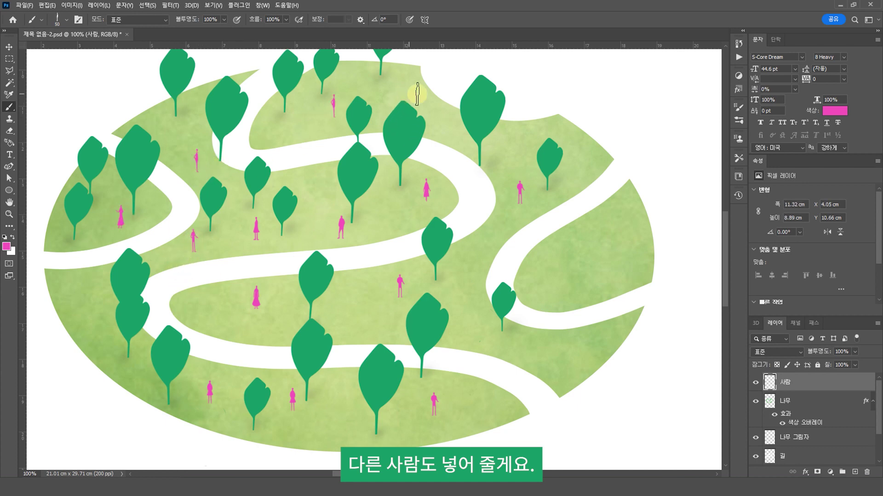
pyautogui.click(285, 127)
pyautogui.click(499, 147)
pyautogui.press('.')
pyautogui.click(440, 119)
pyautogui.press('.')
pyautogui.click(156, 120)
pyautogui.click(579, 273)
pyautogui.click(615, 275)
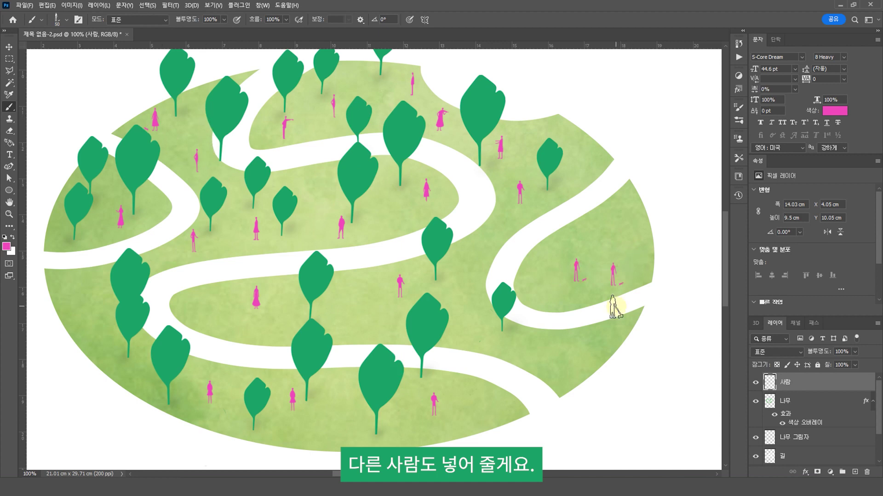
pyautogui.click(609, 279)
pyautogui.click(562, 365)
pyautogui.click(82, 306)
pyautogui.click(56, 286)
pyautogui.click(97, 283)
pyautogui.click(494, 225)
pyautogui.hotkey('ctrl', '-')
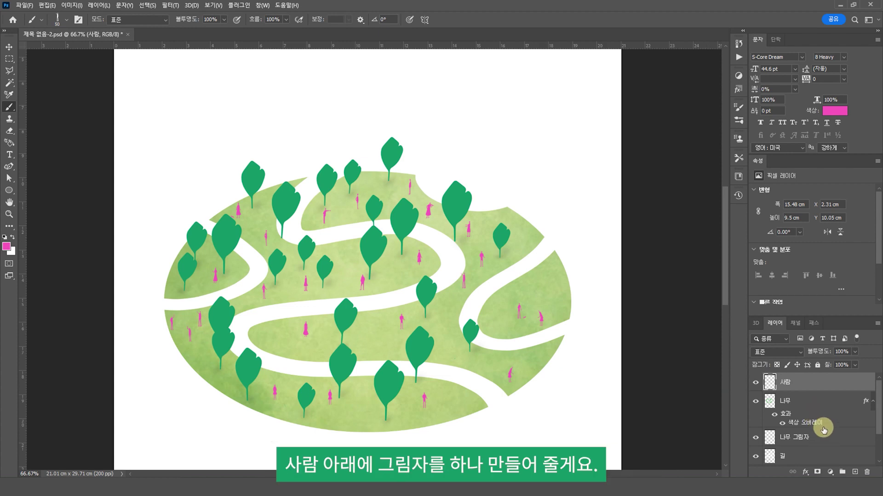
# - Add a new layer above 나무 and set a Soft Round brush at 47°, 42% opacity, 51% flow
pyautogui.click(823, 421)
pyautogui.click(854, 472)
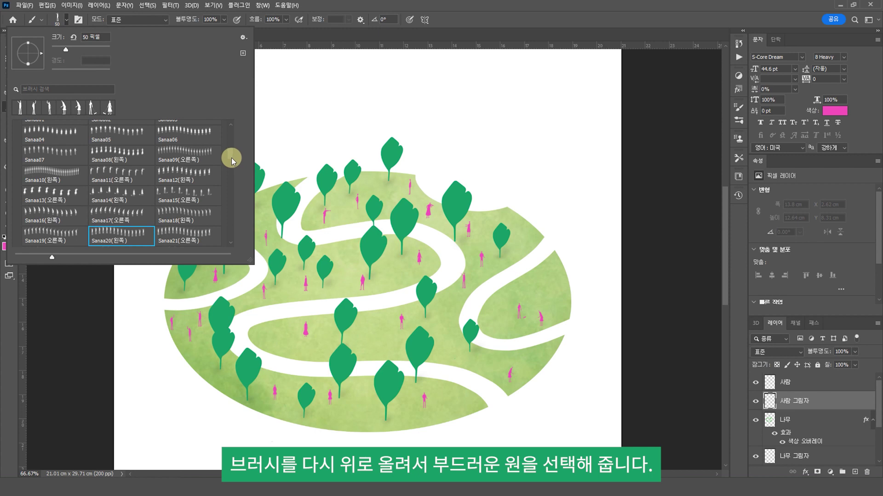
pyautogui.moveTo(232, 159); pyautogui.dragTo(227, 128)
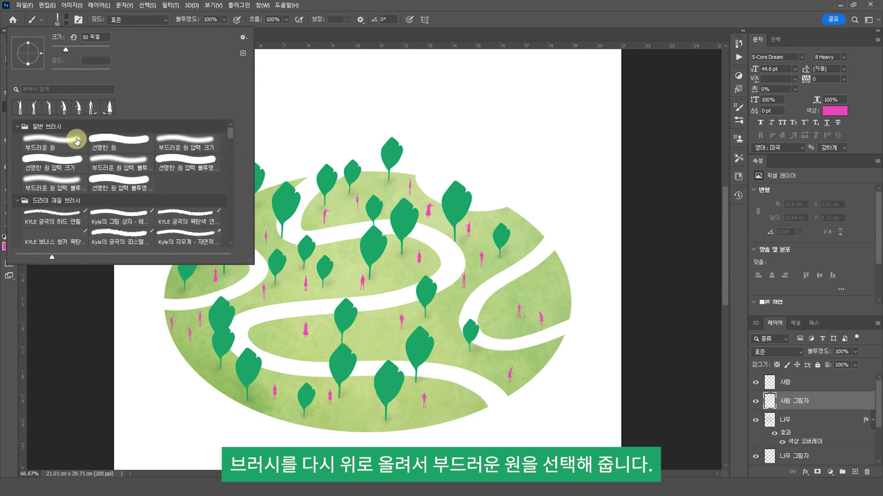
pyautogui.doubleClick(73, 138)
pyautogui.click(67, 20)
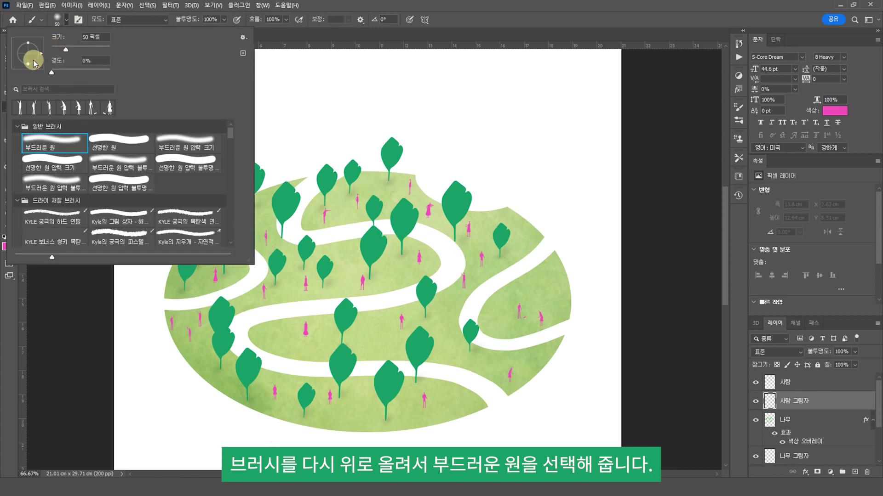
pyautogui.moveTo(41, 53); pyautogui.dragTo(44, 35)
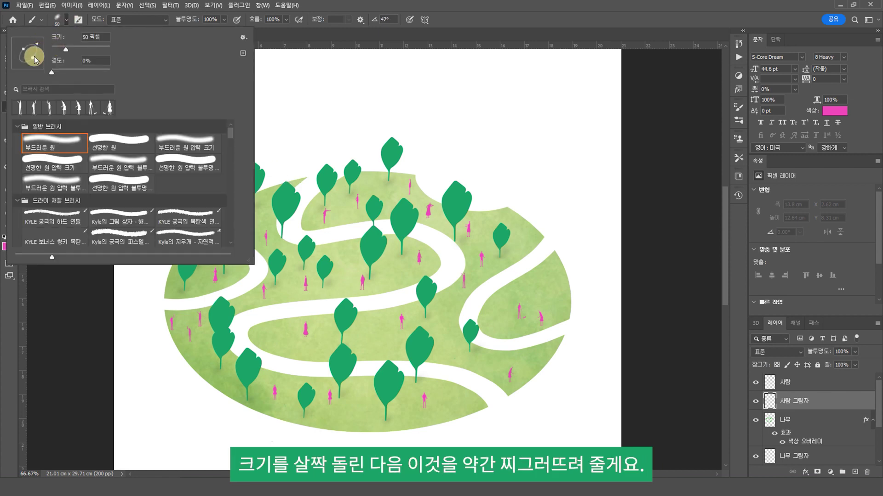
pyautogui.moveTo(224, 20); pyautogui.dragTo(216, 31)
pyautogui.moveTo(285, 19); pyautogui.dragTo(265, 31)
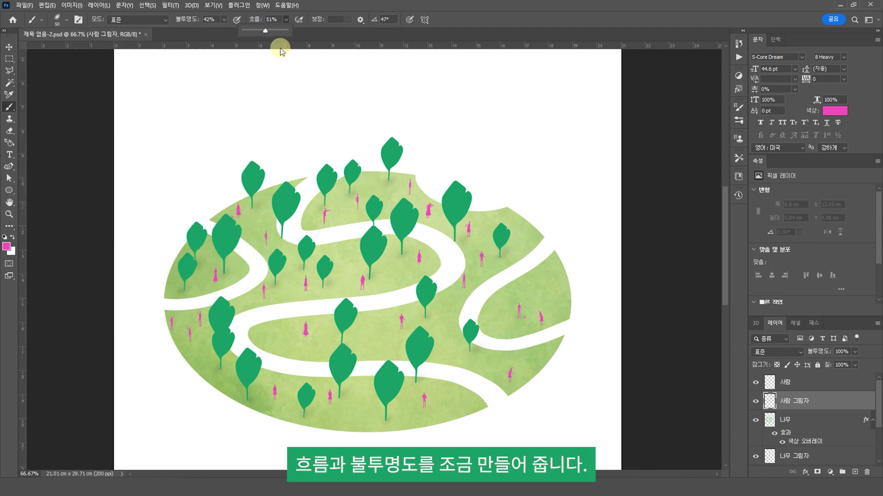
# - Switch to black and dab a soft shadow under one pink figure
pyautogui.click(4, 238)
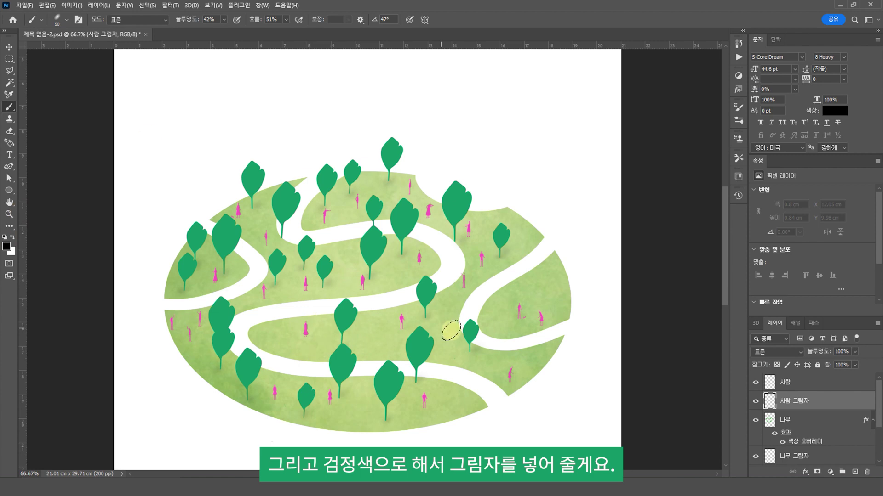
pyautogui.moveTo(473, 307); pyautogui.dragTo(612, 336)
pyautogui.click(614, 338)
pyautogui.moveTo(606, 424); pyautogui.dragTo(444, 350)
pyautogui.hotkey('ctrl', '-')
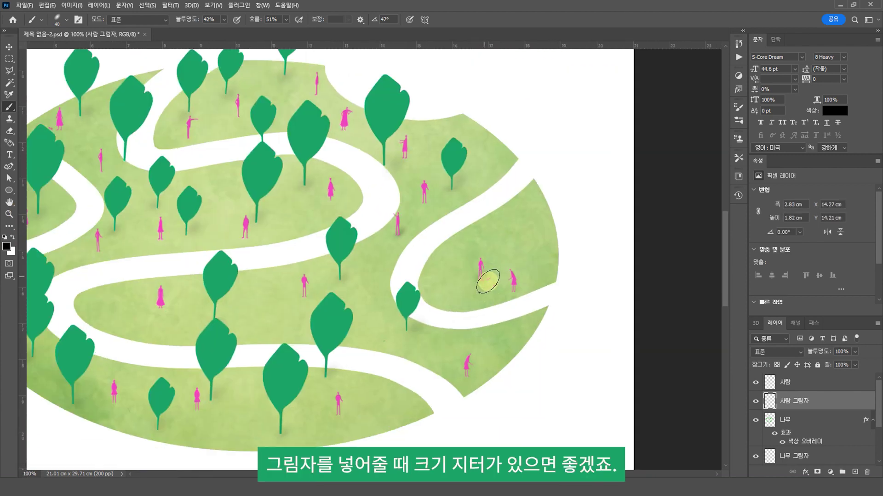
pyautogui.click(738, 107)
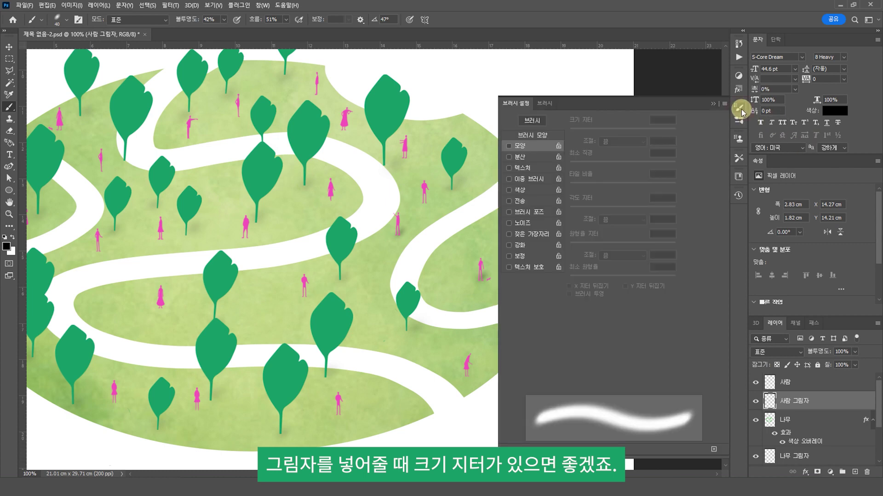
# - Set the brush's Shape Dynamics Size Jitter to 37%
pyautogui.click(510, 146)
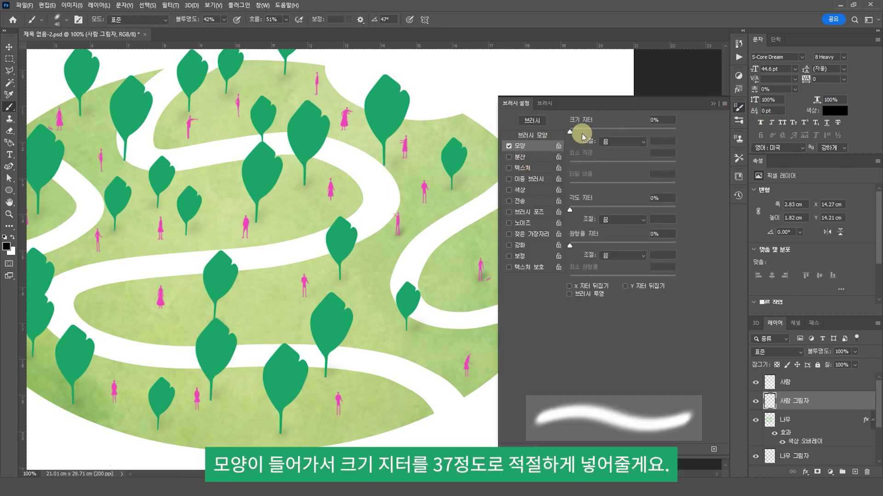
pyautogui.moveTo(572, 134); pyautogui.dragTo(605, 133)
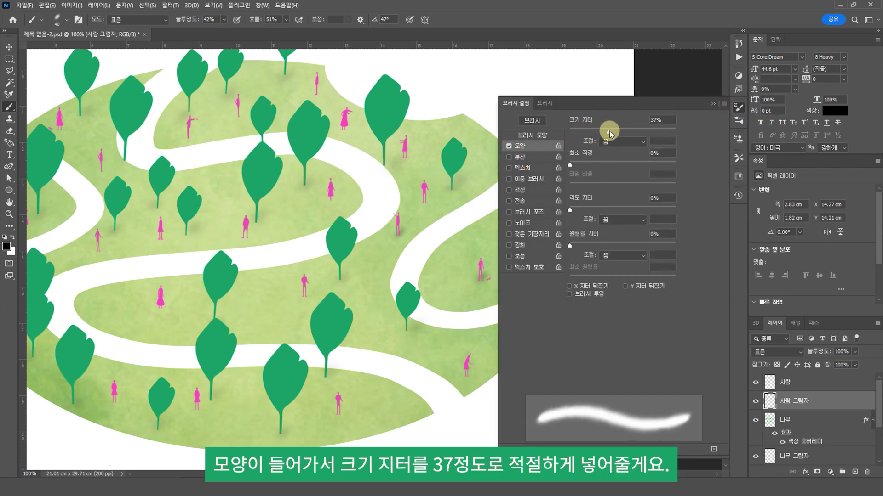
pyautogui.click(713, 104)
# - Paint soft black shadows beneath the first five pink figures
pyautogui.click(516, 289)
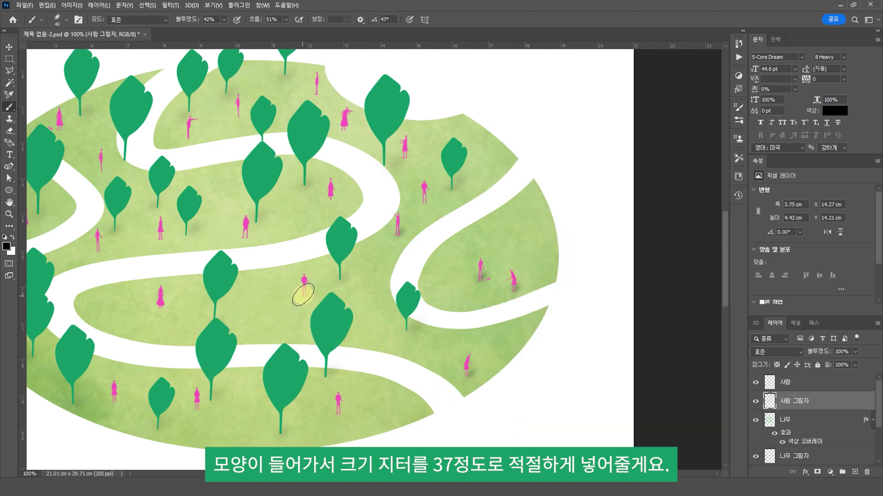
pyautogui.click(301, 294)
pyautogui.click(339, 415)
pyautogui.click(116, 405)
pyautogui.click(171, 312)
# - Paint shadows beneath the remaining pink figures across the island
pyautogui.moveTo(215, 268); pyautogui.dragTo(279, 309)
pyautogui.click(311, 275)
pyautogui.click(228, 279)
pyautogui.click(175, 293)
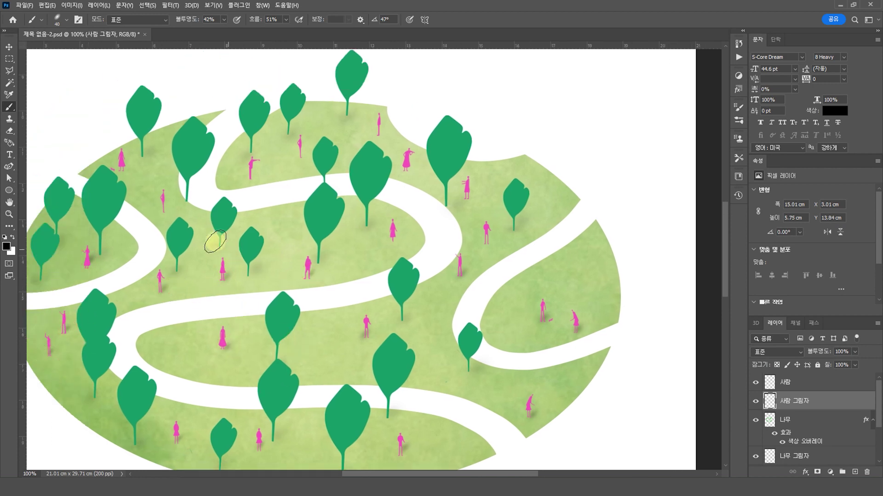
pyautogui.click(303, 151)
pyautogui.click(377, 133)
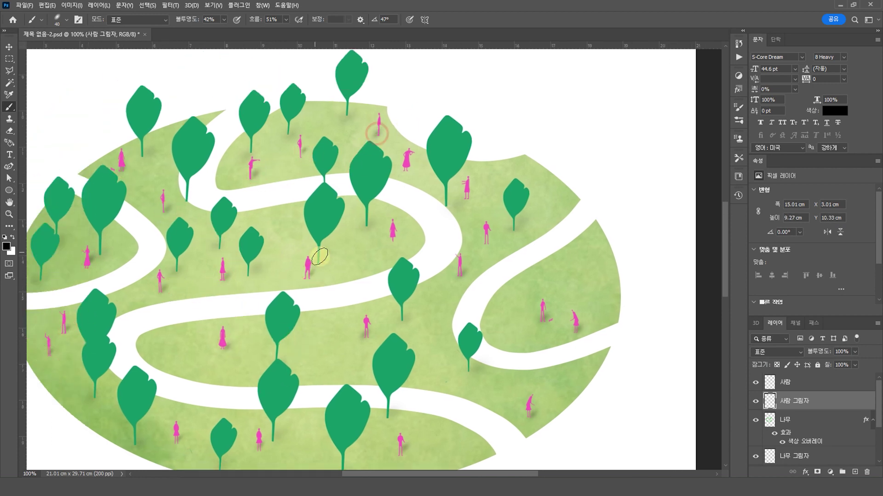
pyautogui.click(487, 236)
pyautogui.click(459, 274)
pyautogui.scroll(-3, 373, 243)
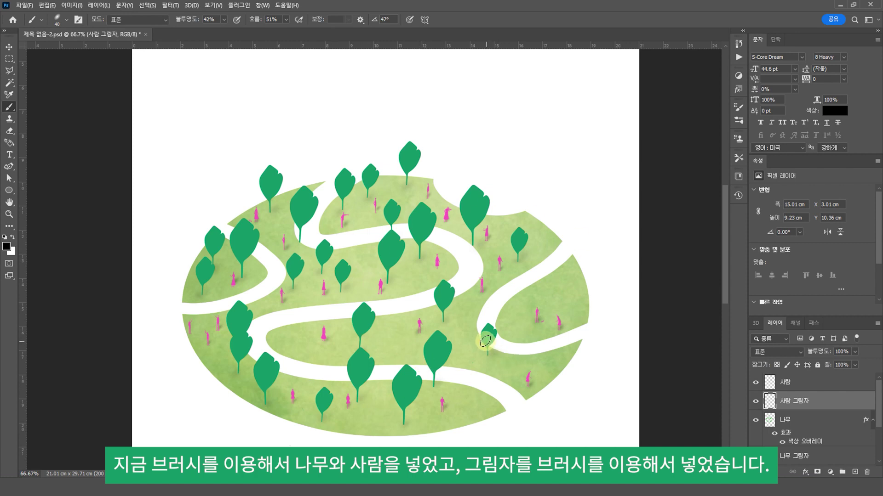
pyautogui.press('v')
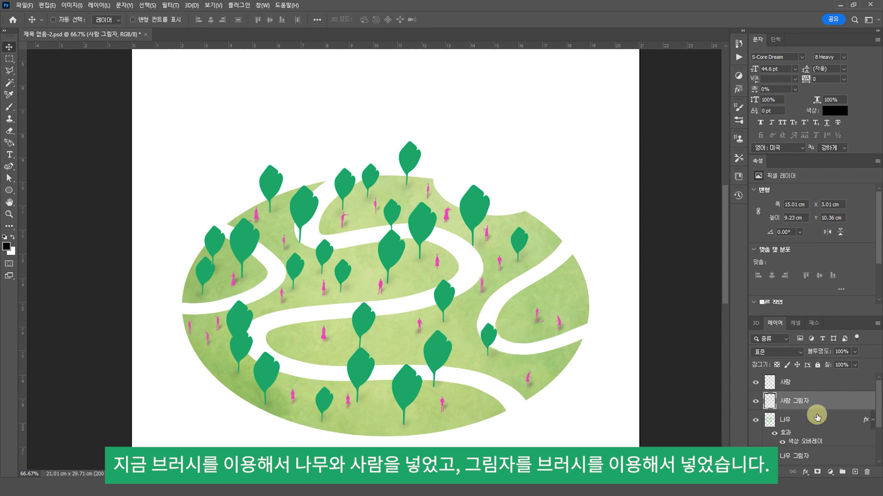
# - Link the people layer and the 나무 tree layer each with their shadow layers
pyautogui.keyDown('shift'); pyautogui.click(803, 384); pyautogui.keyUp('shift')
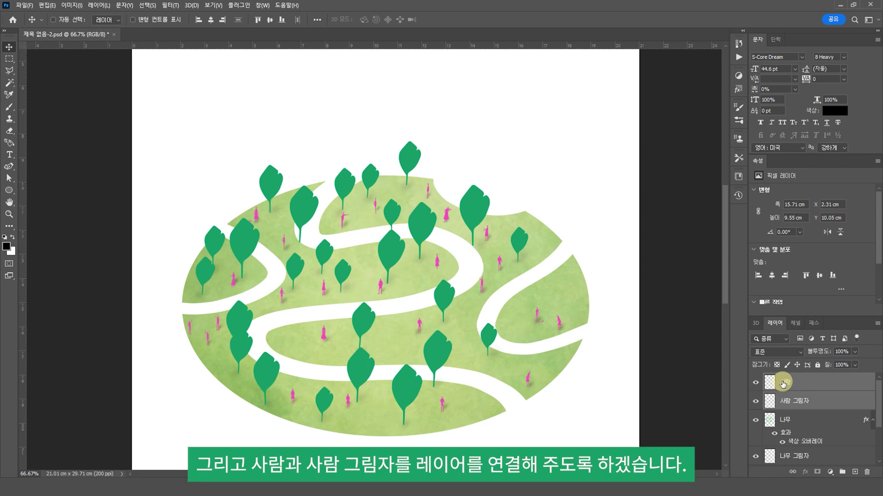
pyautogui.rightClick(801, 381)
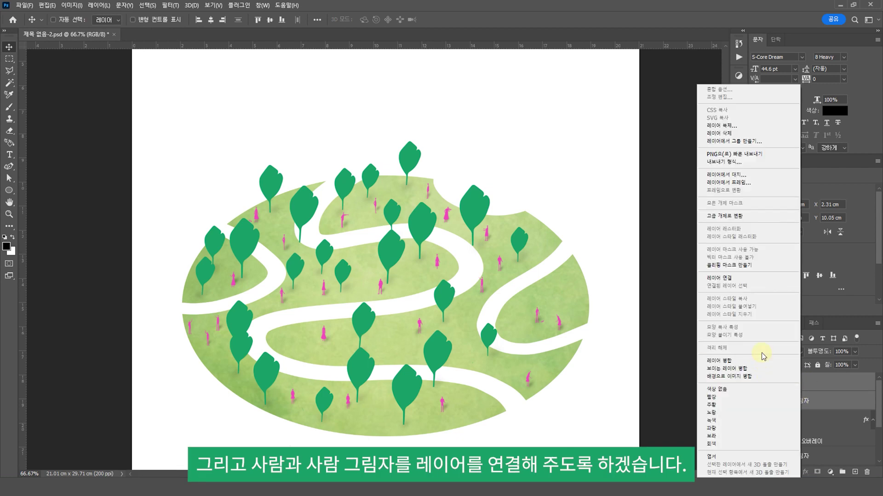
pyautogui.click(749, 279)
pyautogui.click(795, 419)
pyautogui.keyDown('shift'); pyautogui.click(802, 441); pyautogui.keyUp('shift')
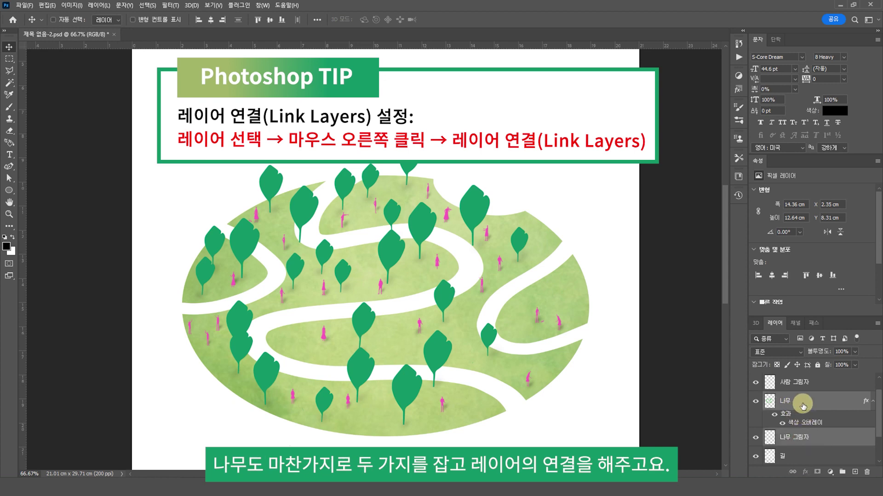
pyautogui.rightClick(803, 404)
pyautogui.click(810, 202)
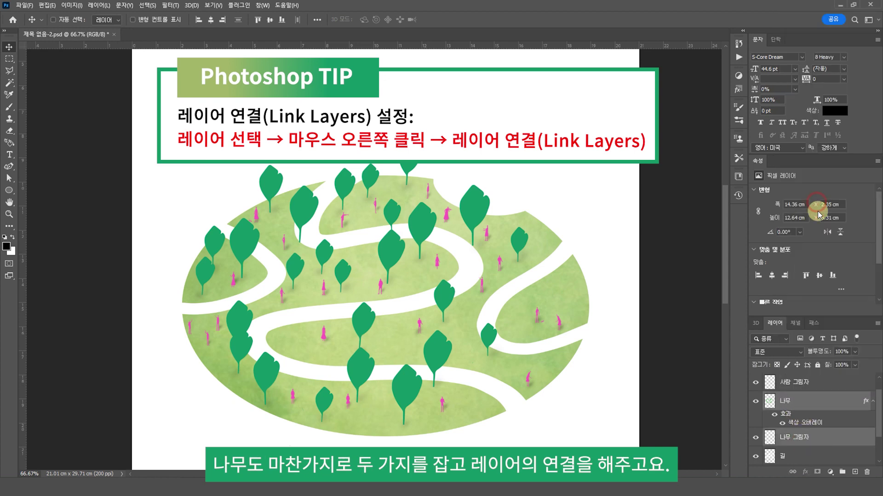
# - Set the 사람 그림자 people shadow layer to 70% opacity
pyautogui.scroll(1, 807, 401)
pyautogui.scroll(1, 809, 403)
pyautogui.click(808, 402)
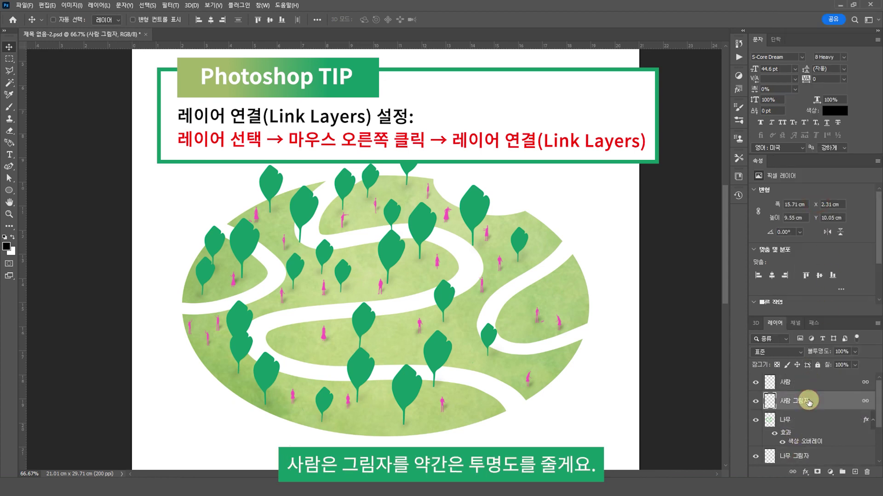
pyautogui.press('7')
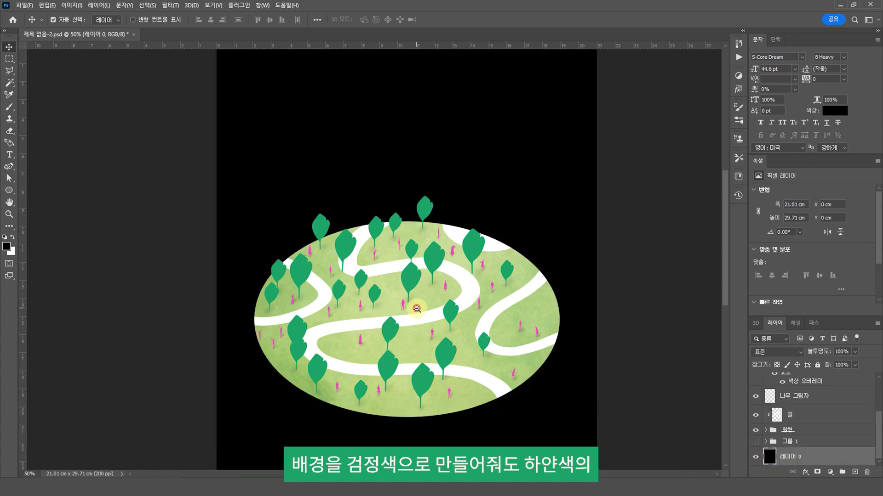
# - Zoom in on the island and select the 길 path layer
pyautogui.scroll(-1, 416, 309)
pyautogui.scroll(2, 570, 253)
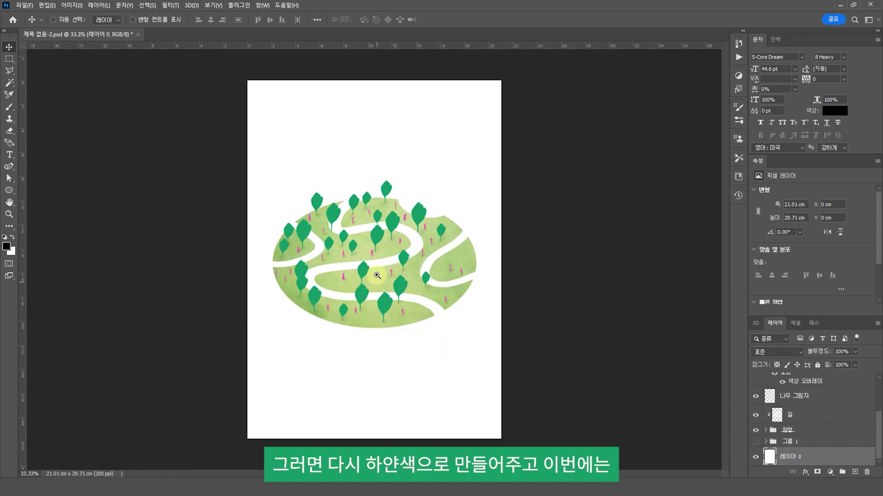
pyautogui.click(377, 275)
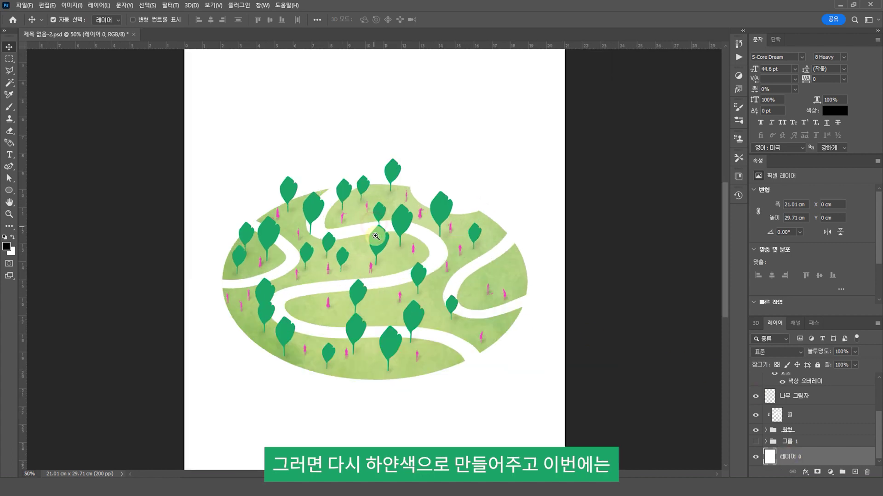
pyautogui.click(389, 257)
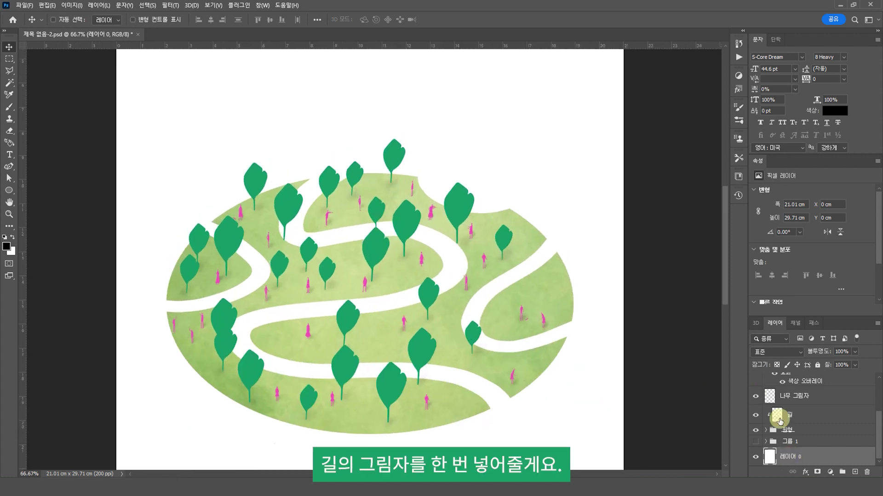
pyautogui.click(778, 420)
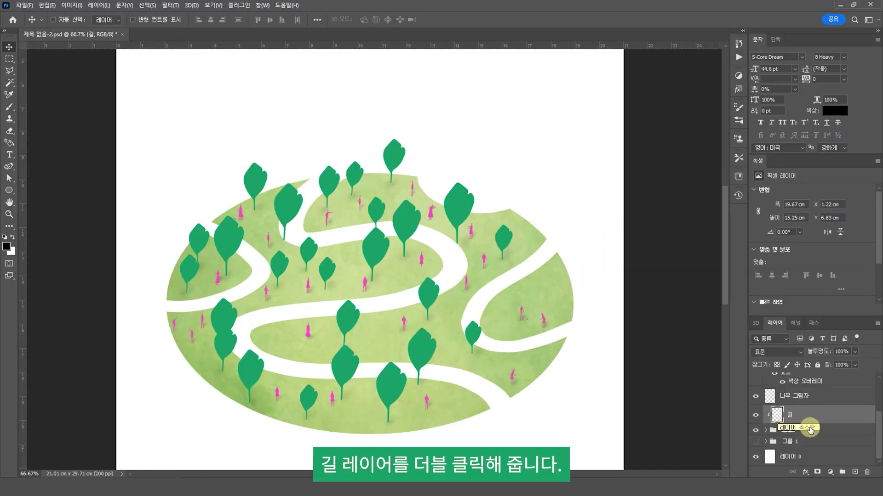
pyautogui.doubleClick(776, 416)
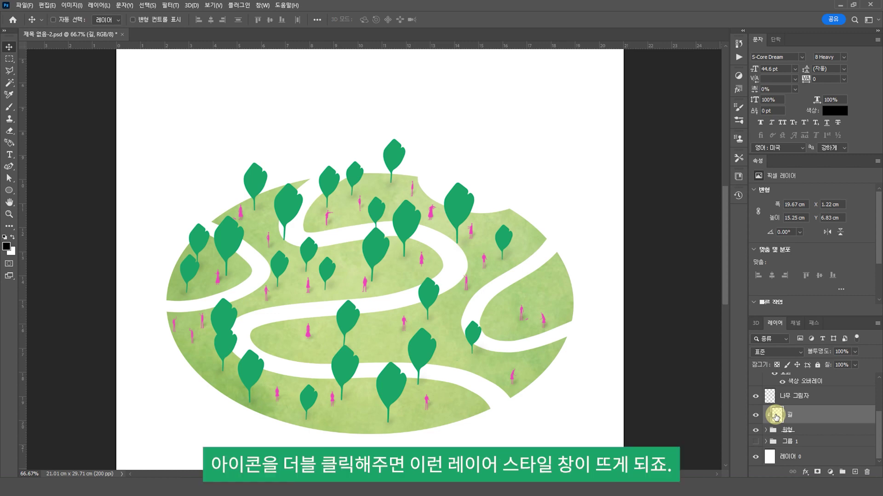
# - Add an Inner Shadow to the 길 paths: 10% opacity, 7 px distance, 52° angle
pyautogui.doubleClick(776, 416)
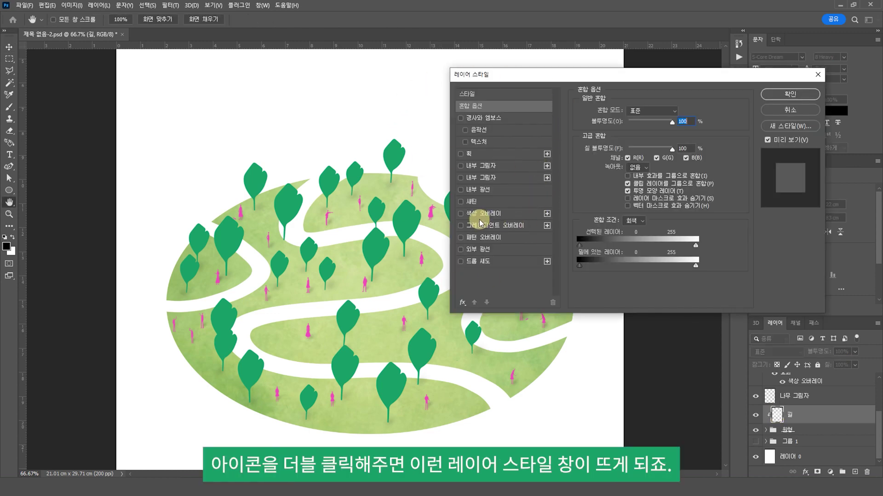
pyautogui.click(486, 167)
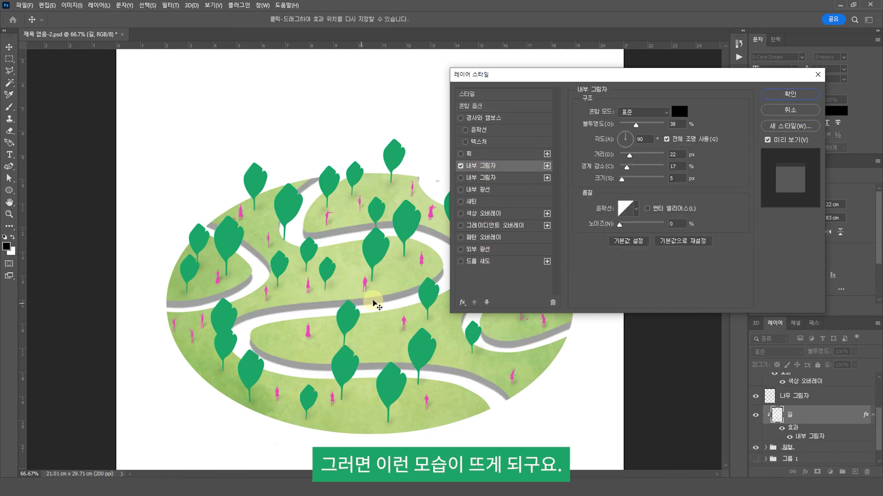
pyautogui.moveTo(584, 74); pyautogui.dragTo(622, 66)
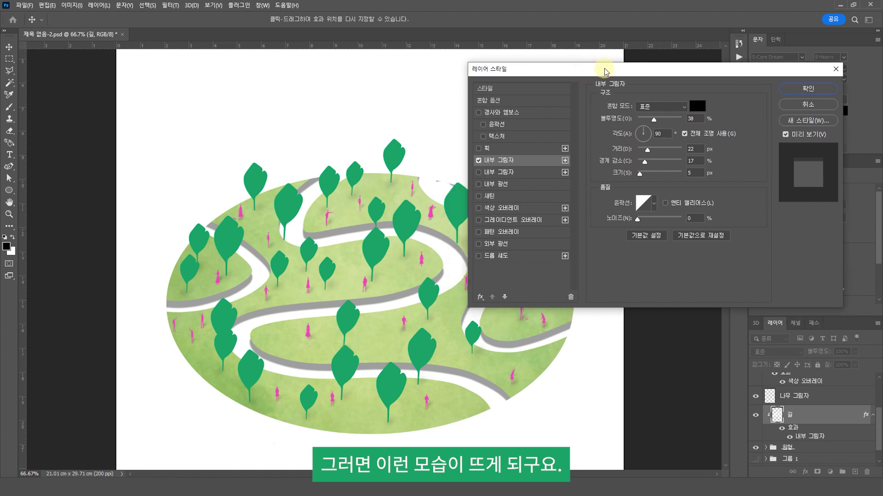
pyautogui.write('8')
pyautogui.click(713, 115)
pyautogui.write('10')
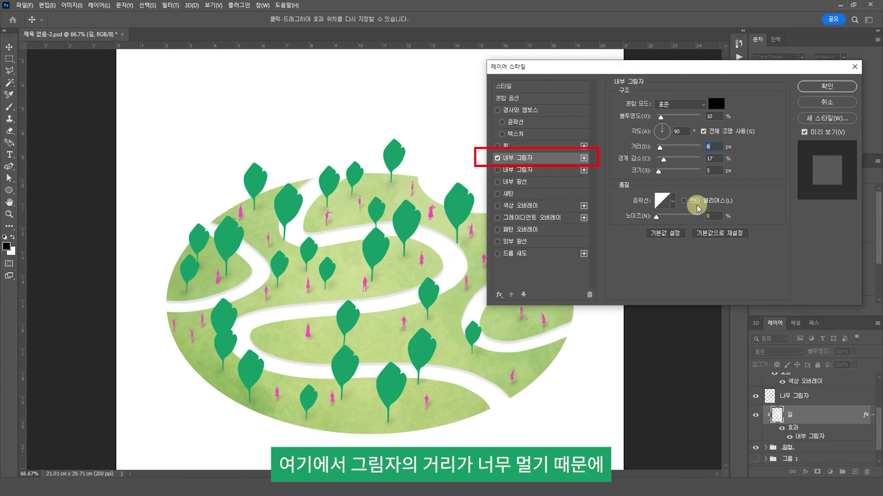
pyautogui.moveTo(662, 149); pyautogui.dragTo(676, 147)
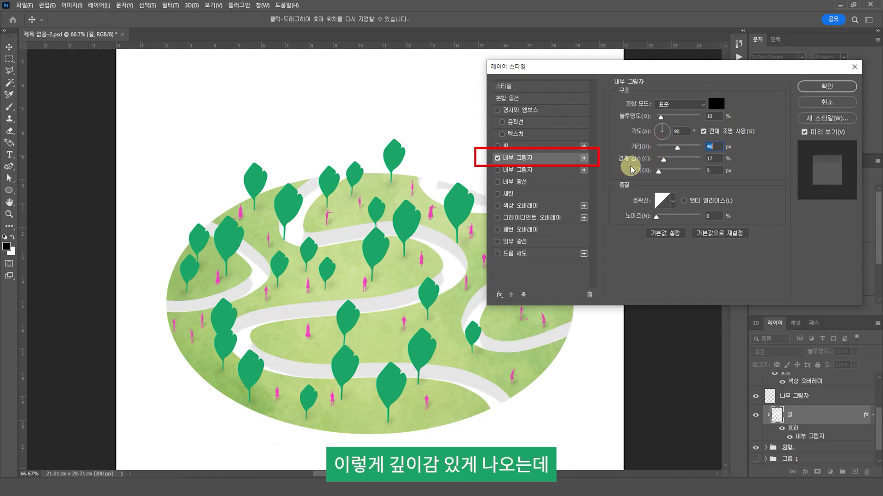
pyautogui.moveTo(676, 149); pyautogui.dragTo(658, 149)
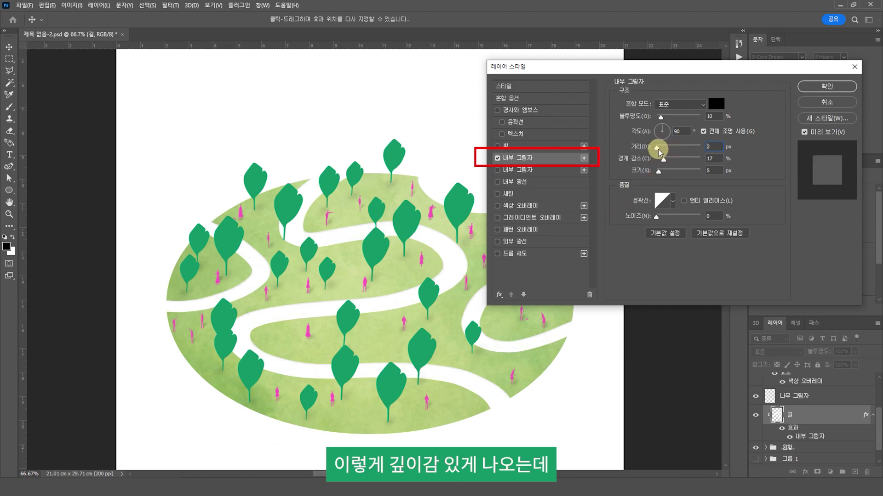
pyautogui.moveTo(659, 151); pyautogui.dragTo(668, 151)
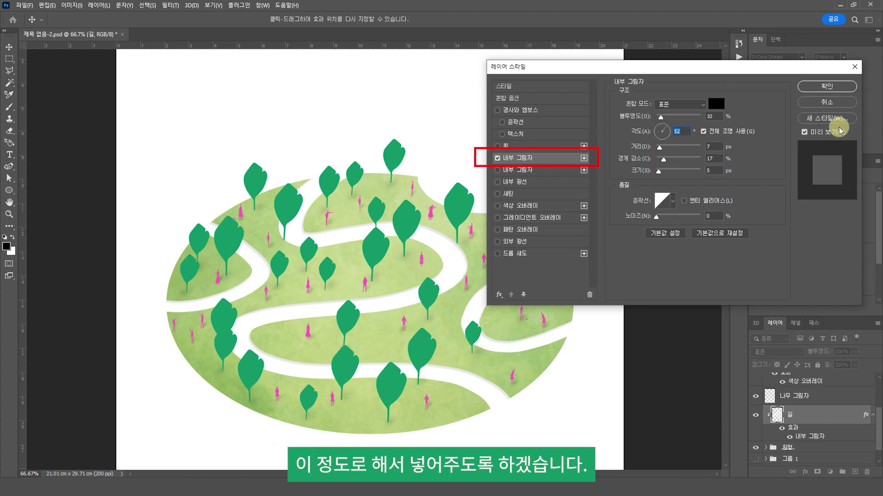
pyautogui.click(828, 89)
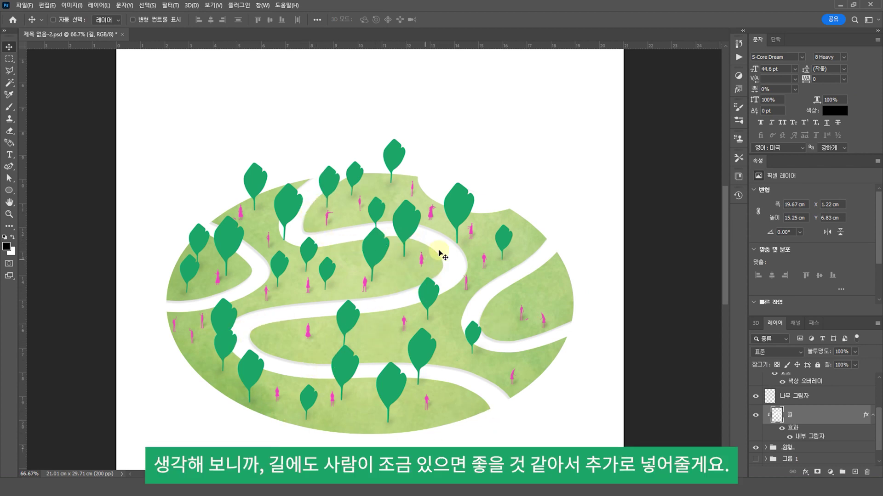
# - Zoom in and pan across the island to view the white paths
pyautogui.keyDown('ctrl'); pyautogui.click(449, 271); pyautogui.keyUp('ctrl')
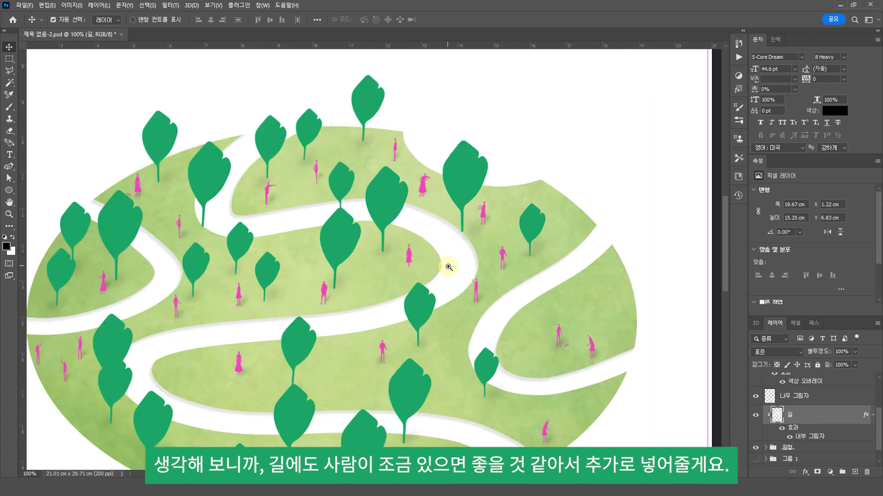
pyautogui.moveTo(473, 274); pyautogui.dragTo(483, 271)
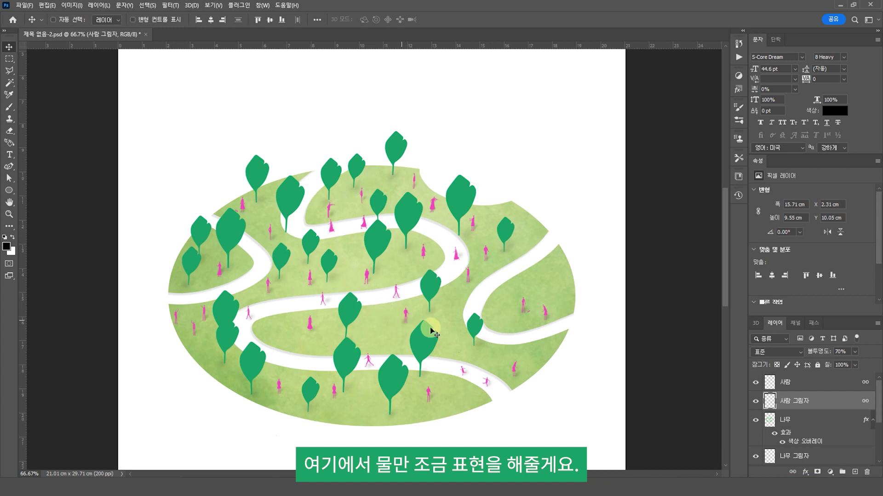
# - Draw a flat oval on the lower-middle lawn filled with light teal #a0eee2
pyautogui.click(786, 382)
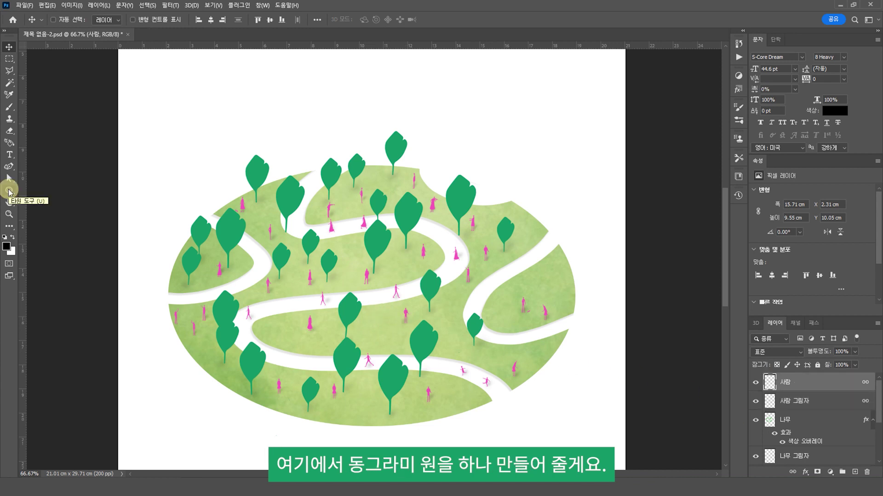
pyautogui.click(9, 190)
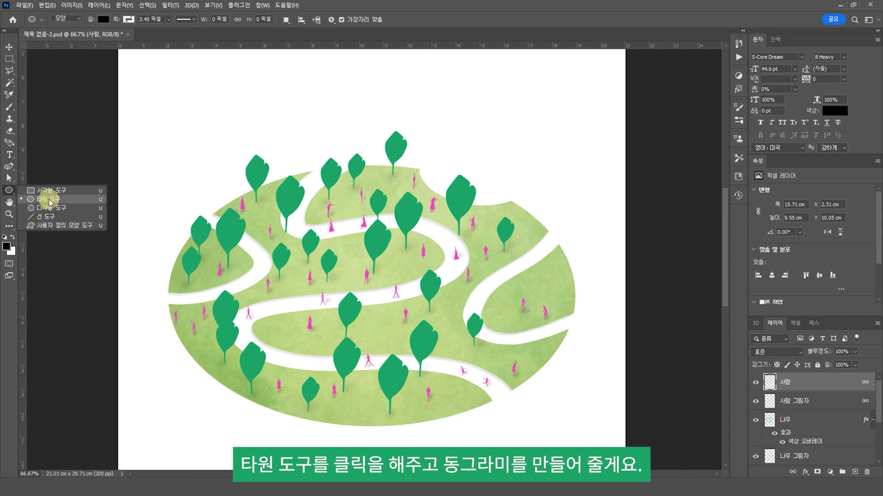
pyautogui.click(49, 202)
pyautogui.moveTo(324, 321); pyautogui.dragTo(398, 338)
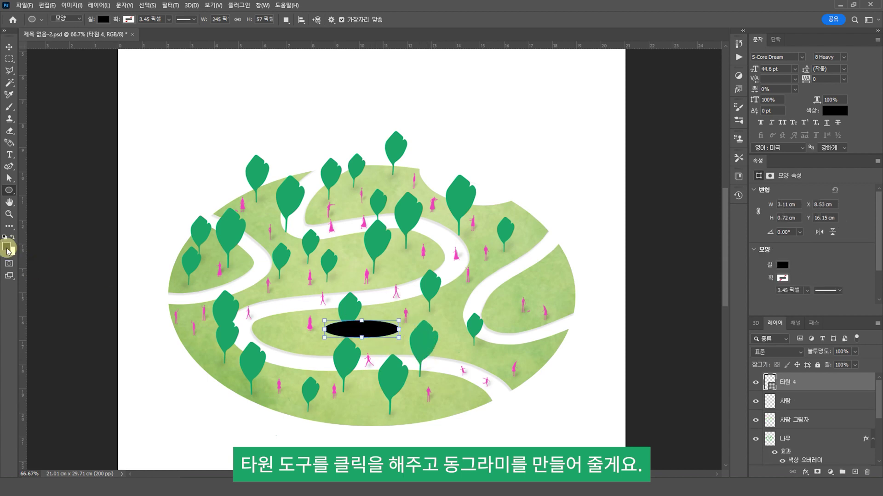
pyautogui.click(6, 248)
pyautogui.click(719, 306)
pyautogui.click(630, 253)
pyautogui.click(803, 242)
pyautogui.press('v')
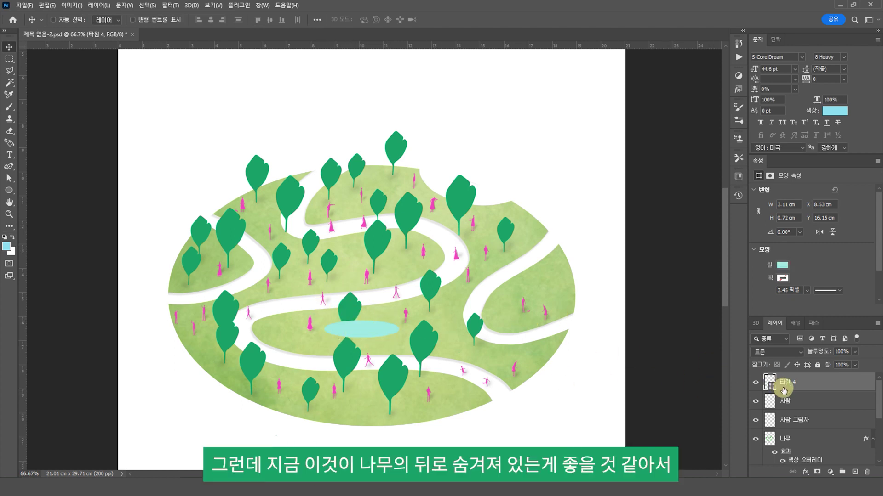
# - Move the 타원 4 pond layer below 나무 그림자 so it sits behind the trees
pyautogui.moveTo(797, 386)
pyautogui.mouseDown()
pyautogui.moveTo(805, 475)
pyautogui.moveTo(818, 424)
pyautogui.mouseUp()
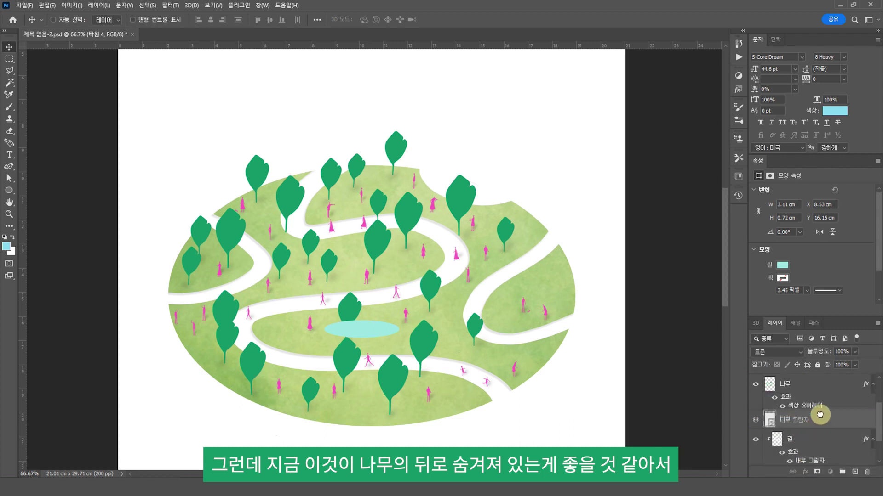
pyautogui.moveTo(818, 423); pyautogui.dragTo(818, 427)
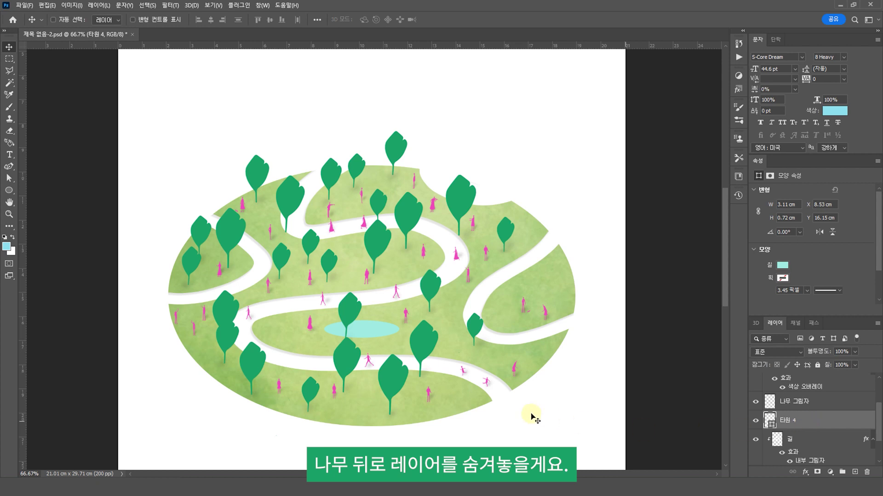
pyautogui.moveTo(440, 333); pyautogui.dragTo(420, 354)
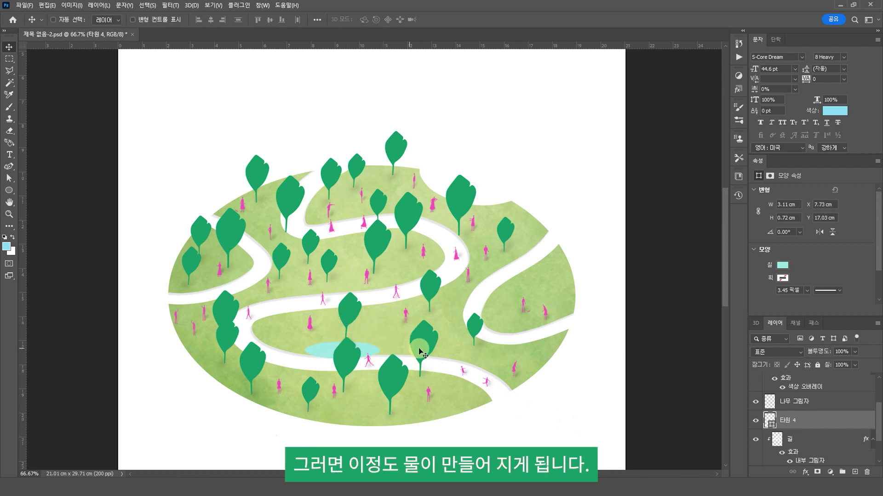
pyautogui.hotkey('ctrl', 'z')
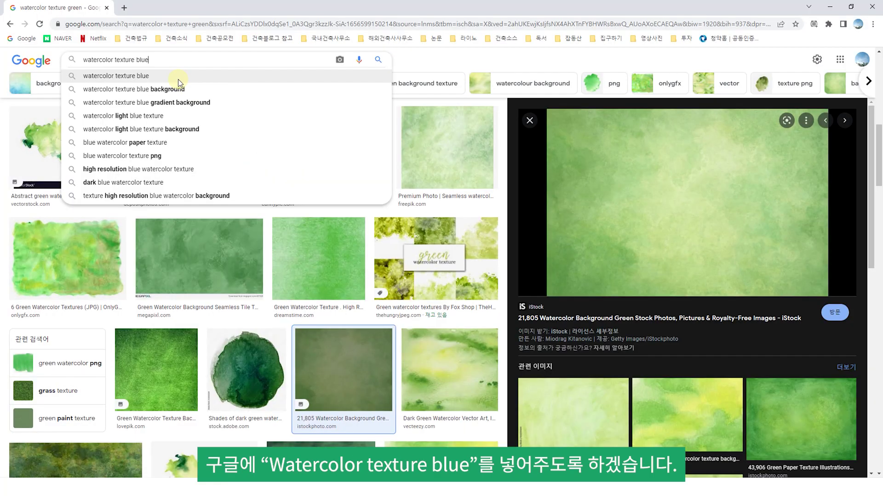
# - Copy the Freepik sky-and-clouds image from the blue watercolor texture results
pyautogui.click(178, 77)
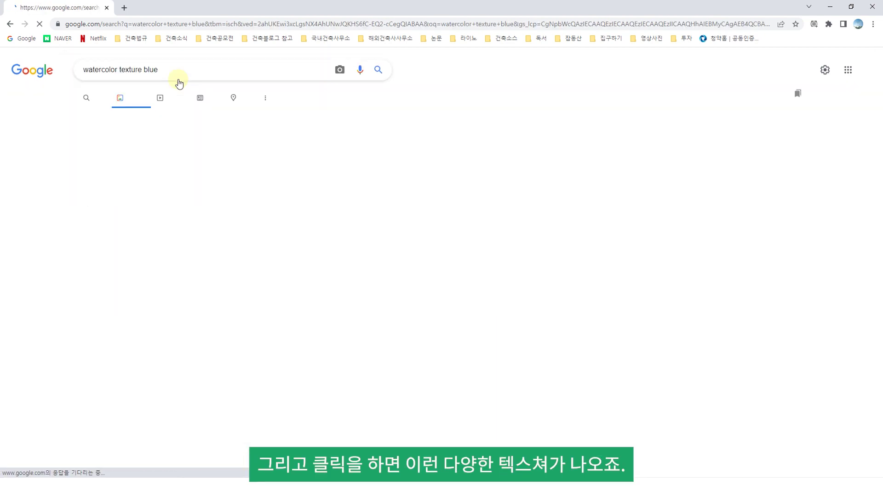
pyautogui.scroll(-2, 429, 262)
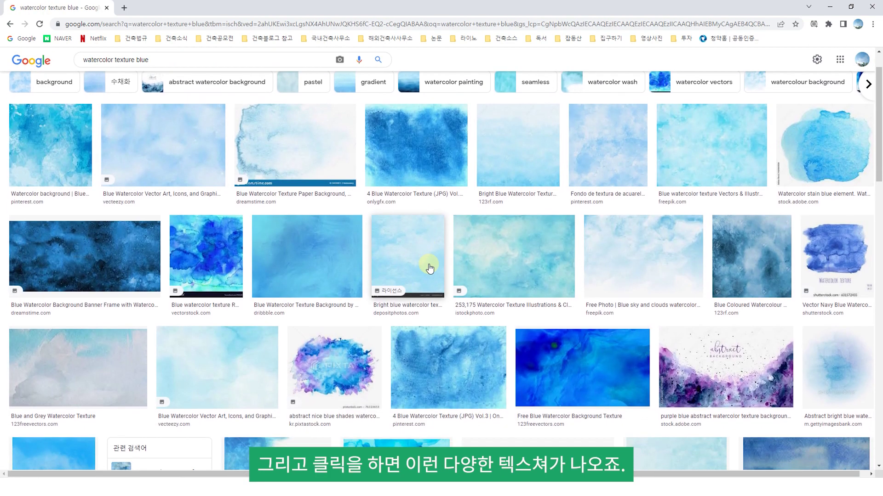
pyautogui.scroll(-2, 518, 286)
pyautogui.scroll(-3, 326, 277)
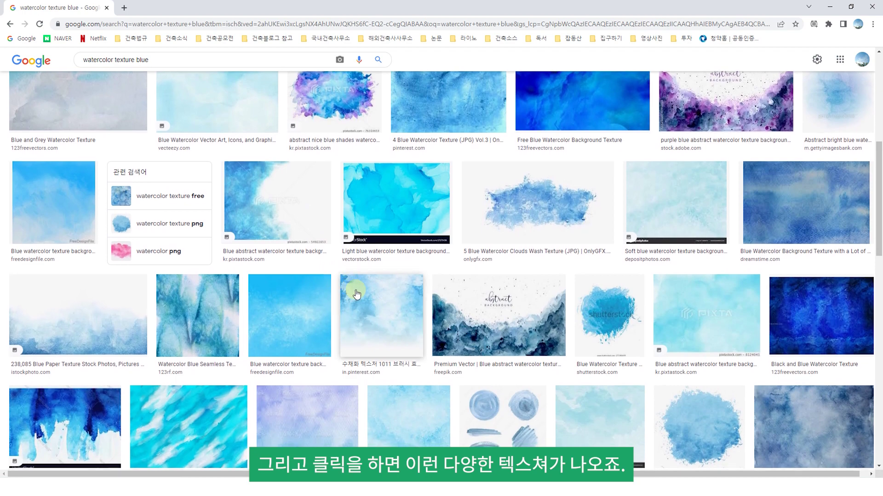
pyautogui.scroll(-2, 126, 321)
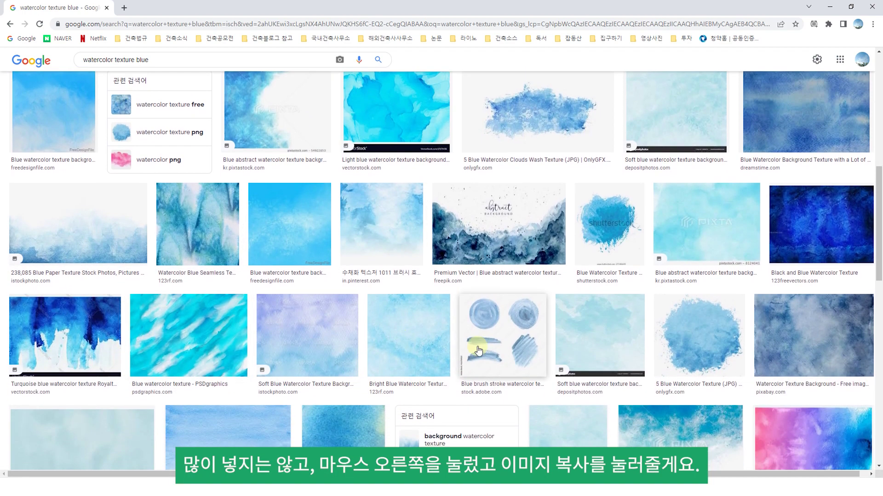
pyautogui.click(409, 338)
pyautogui.rightClick(679, 221)
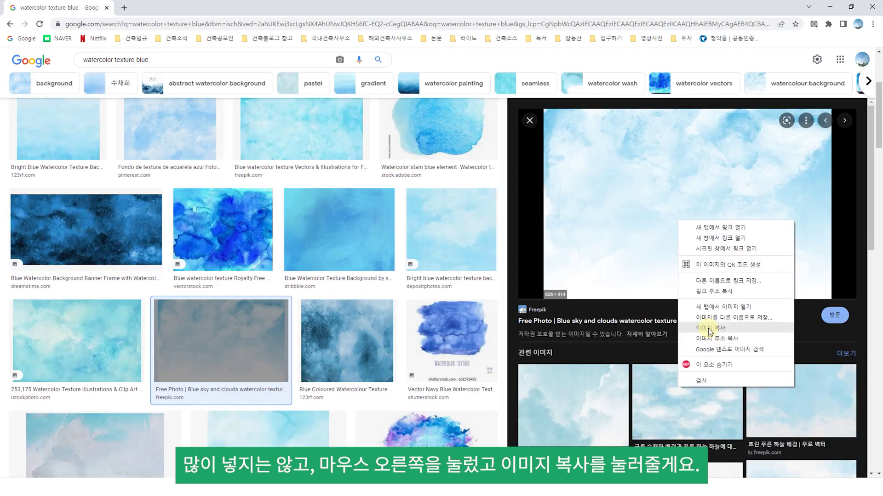
pyautogui.click(708, 328)
pyautogui.click(830, 6)
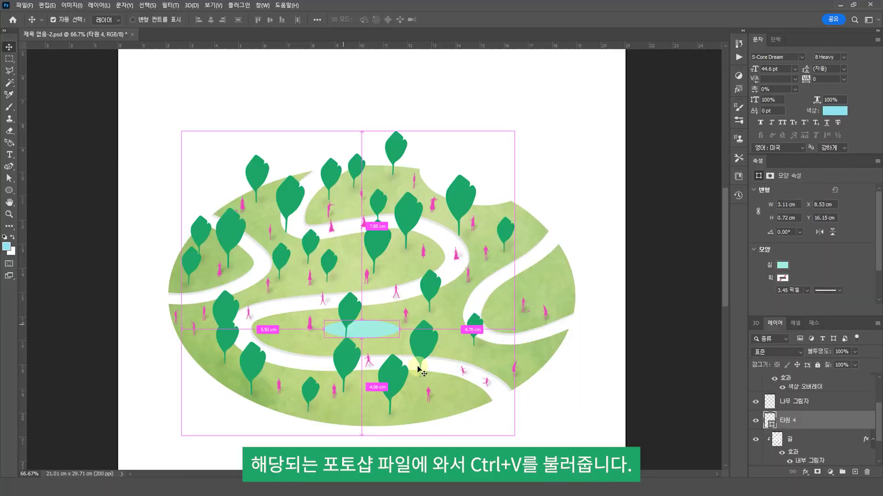
# - Paste the sky texture over the pond and clip it to 타원 4 as water
pyautogui.hotkey('ctrl', 'v')
pyautogui.moveTo(418, 368); pyautogui.dragTo(408, 448)
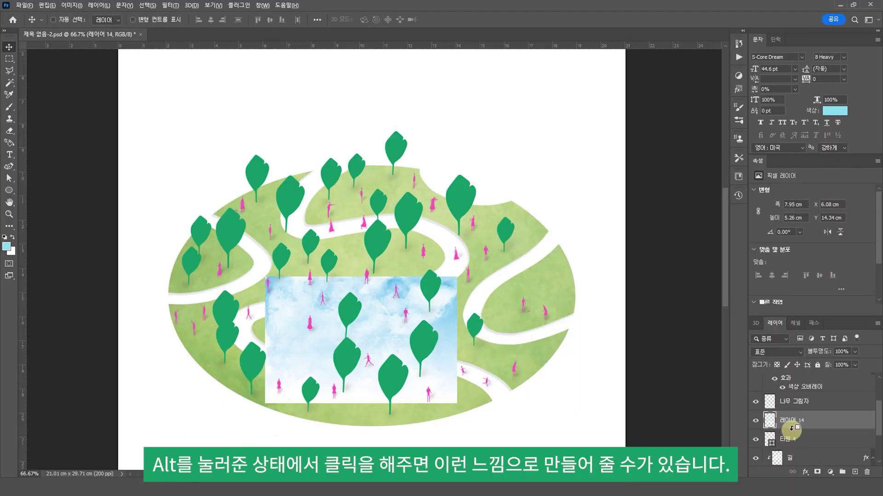
pyautogui.keyDown('alt'); pyautogui.click(791, 430); pyautogui.keyUp('alt')
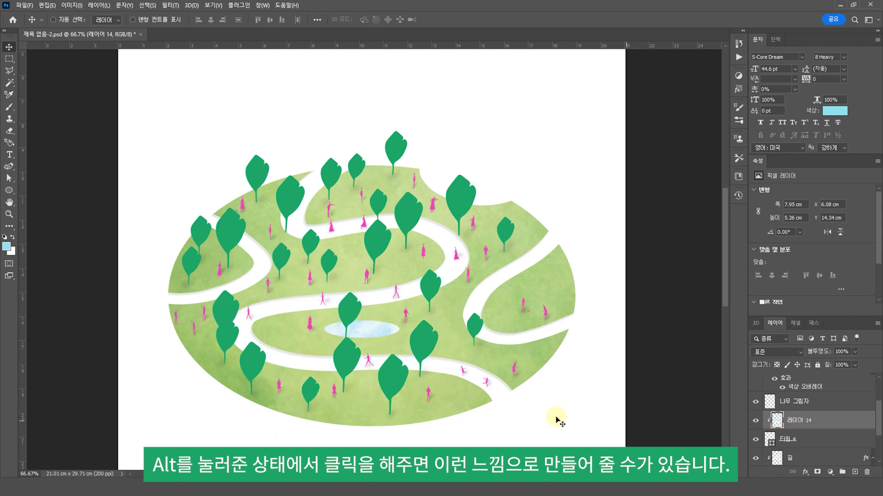
pyautogui.moveTo(376, 330); pyautogui.dragTo(387, 331)
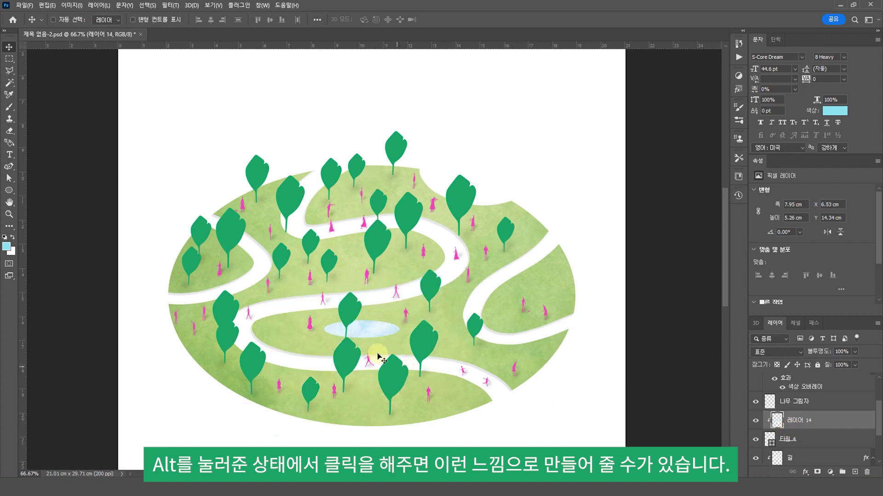
pyautogui.keyDown('ctrl'); pyautogui.click(353, 328); pyautogui.keyUp('ctrl')
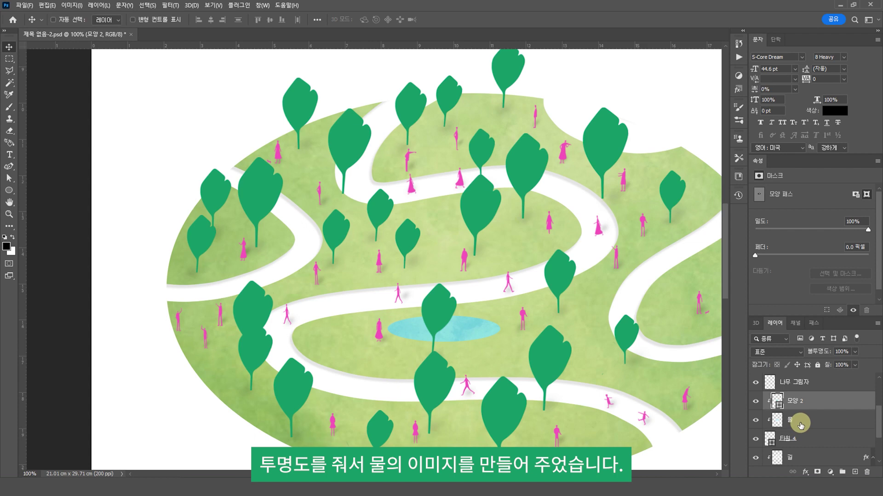
pyautogui.hotkey('ctrl', 'e')
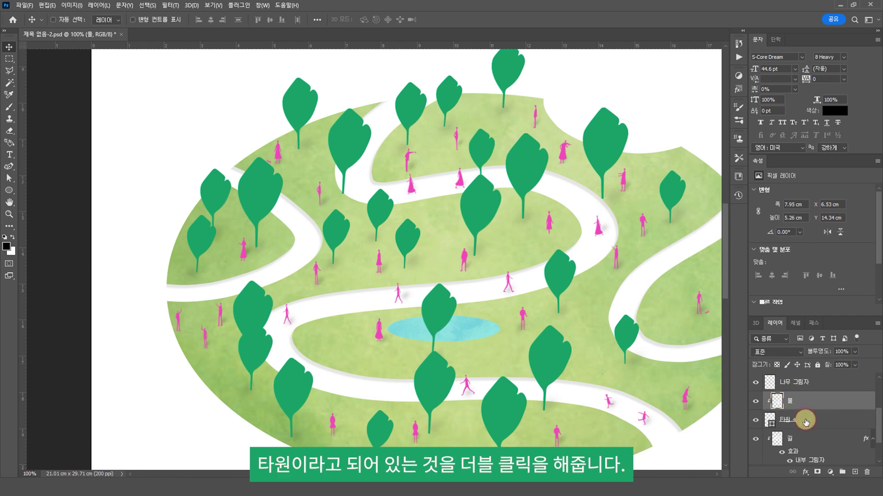
pyautogui.click(787, 421)
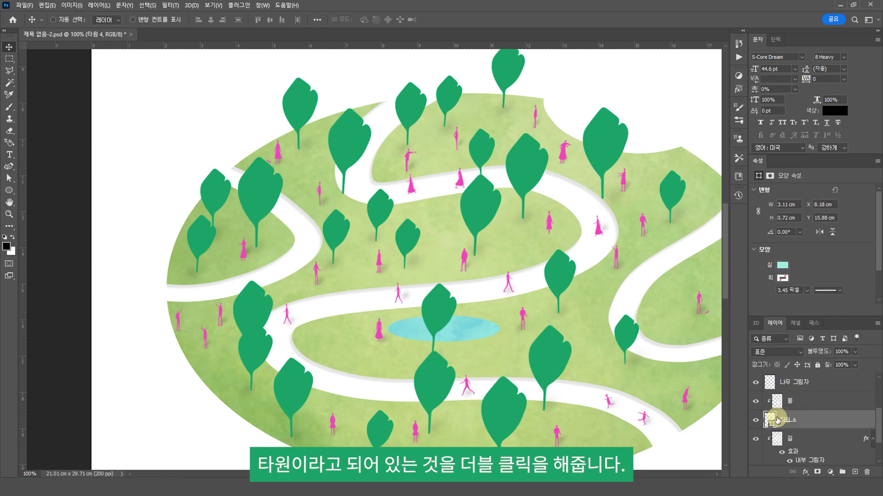
# - Give the 타원 4 pond an Inner Shadow with its distance raised to 20 px
pyautogui.doubleClick(865, 421)
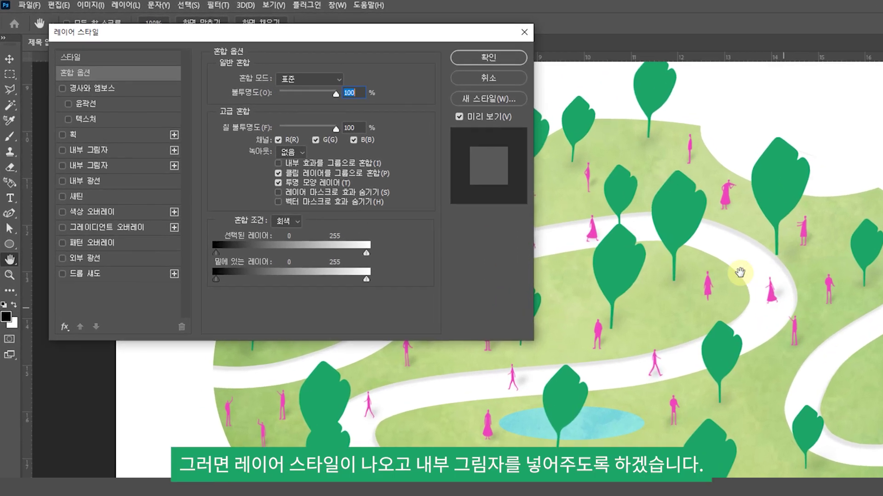
pyautogui.click(88, 153)
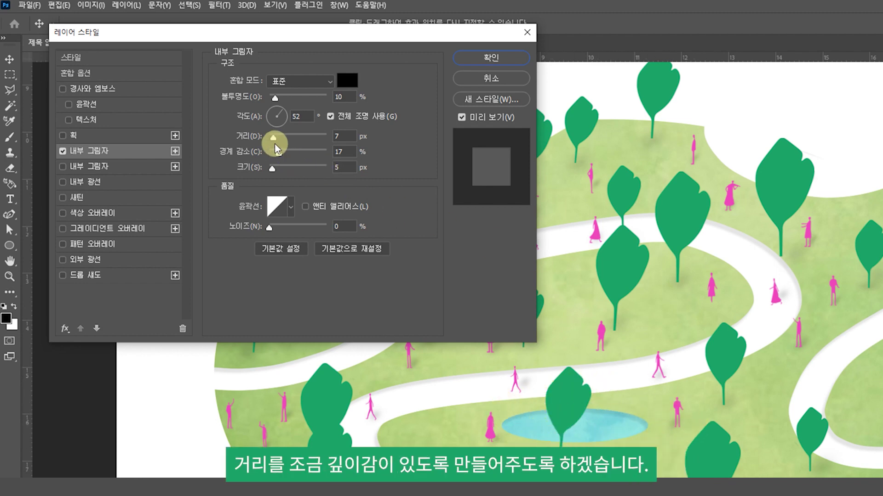
pyautogui.moveTo(273, 140); pyautogui.dragTo(281, 144)
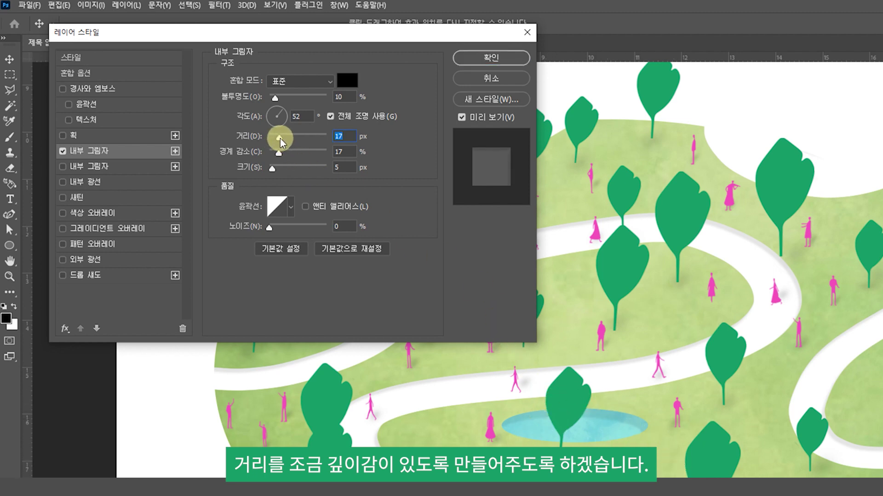
pyautogui.moveTo(282, 143); pyautogui.dragTo(284, 142)
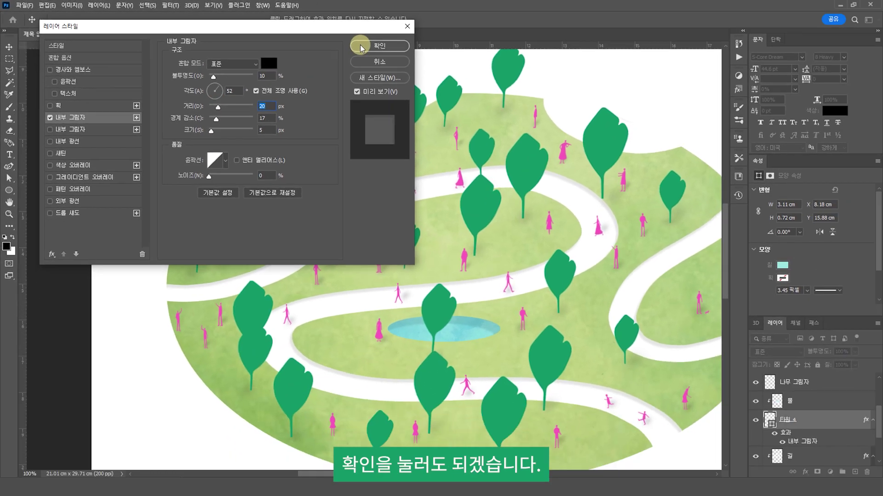
pyautogui.click(361, 48)
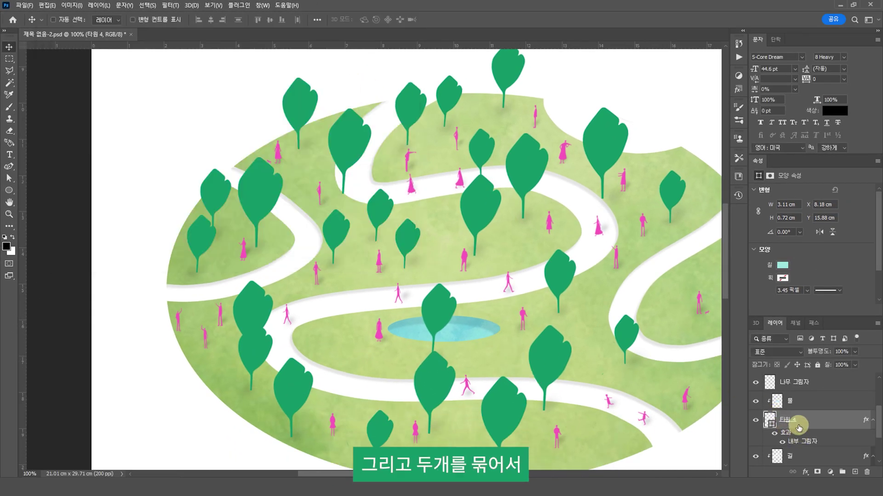
# - Link the 물 water layer with the 타원 4 pond ellipse
pyautogui.keyDown('shift'); pyautogui.click(793, 401); pyautogui.keyUp('shift')
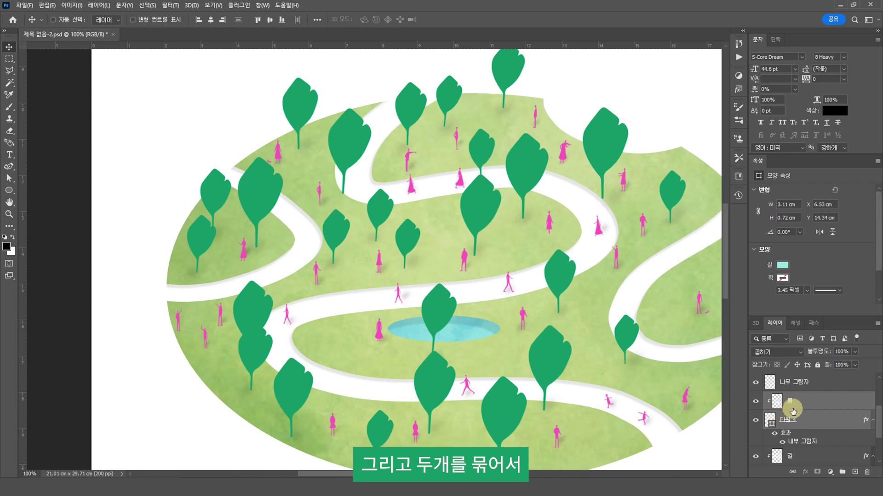
pyautogui.rightClick(793, 402)
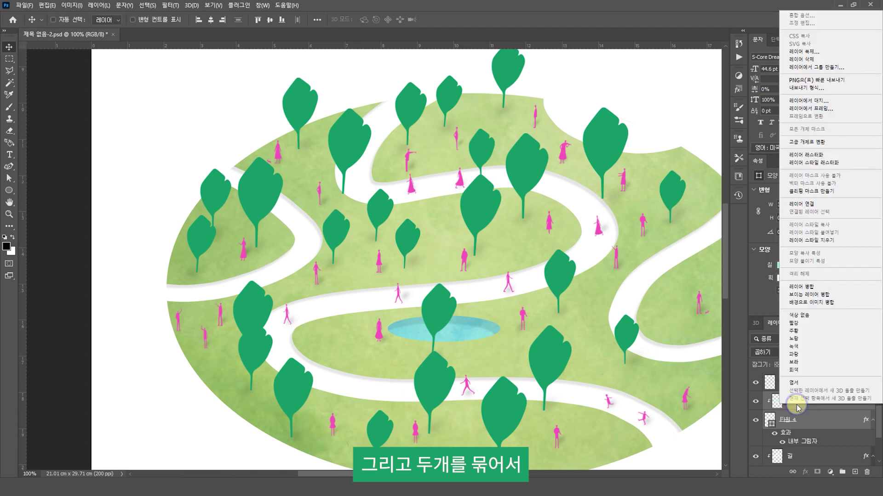
pyautogui.click(833, 205)
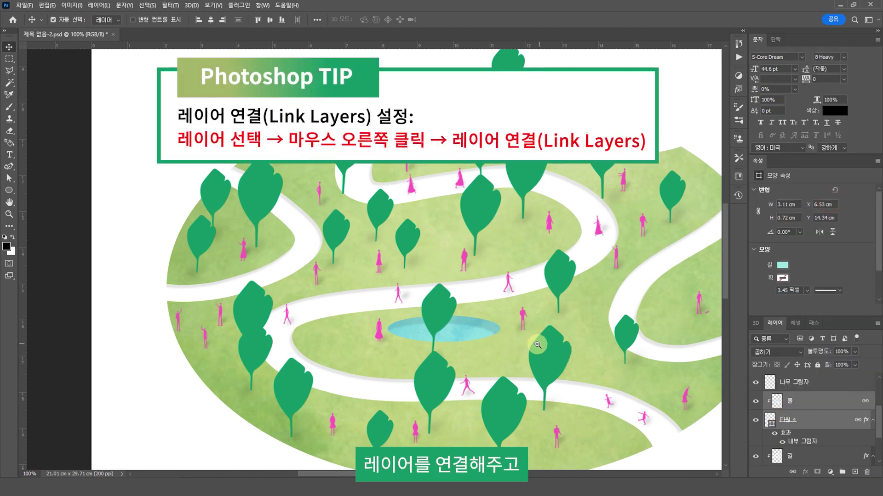
pyautogui.hotkey('ctrl', '-')
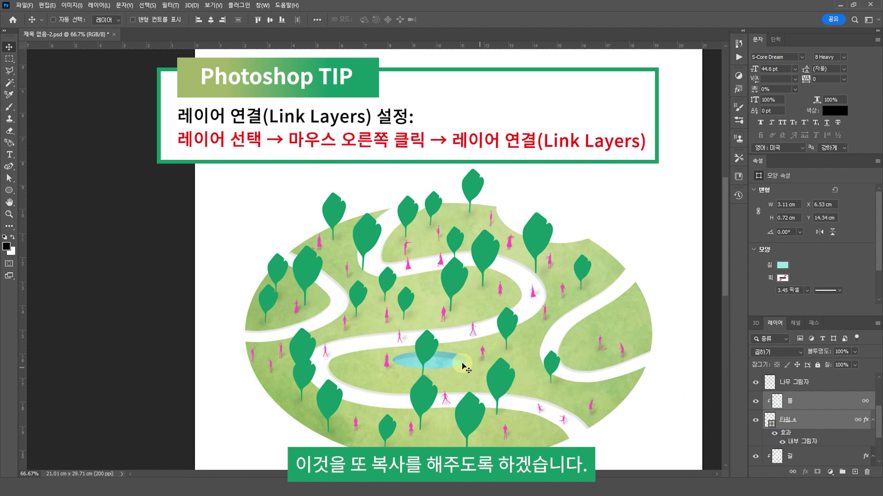
# - Duplicate the pond onto the right lawn, narrow that copy, and duplicate another mid-island
pyautogui.moveTo(448, 361); pyautogui.dragTo(639, 328)
pyautogui.click(790, 422)
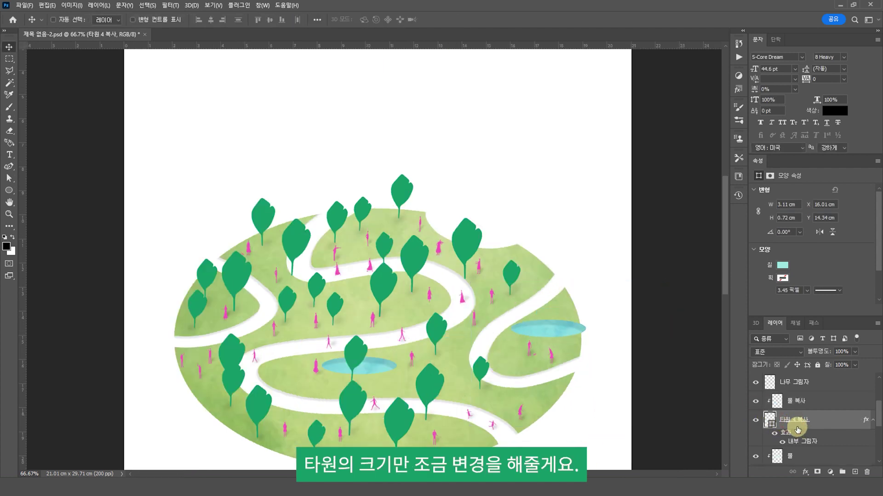
pyautogui.hotkey('ctrl', 't')
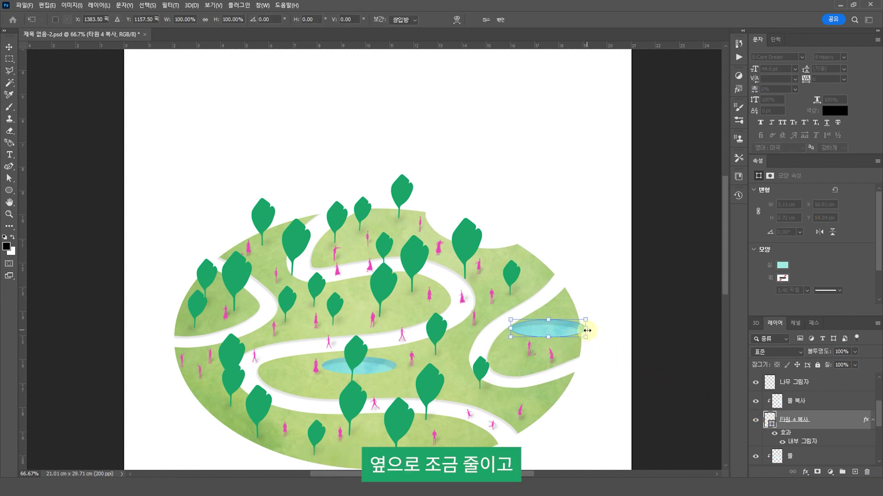
pyautogui.moveTo(585, 328); pyautogui.dragTo(561, 329)
pyautogui.press('Return')
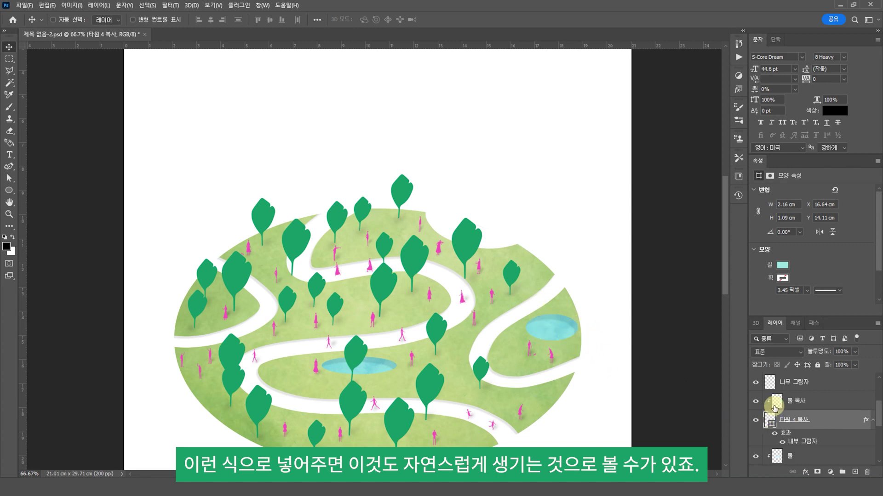
pyautogui.moveTo(552, 349); pyautogui.dragTo(363, 323)
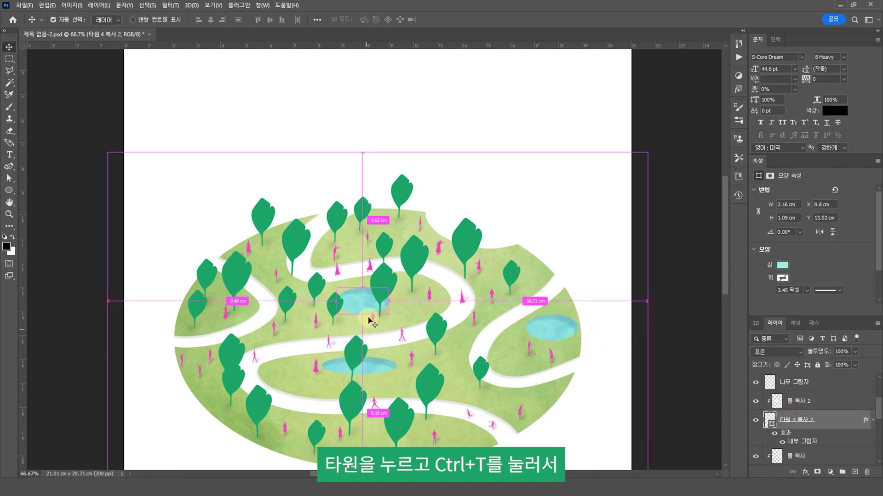
# - Stretch the third pond copy to about 171% width among the upper-middle trees
pyautogui.hotkey('ctrl', 't')
pyautogui.moveTo(389, 301)
pyautogui.mouseDown()
pyautogui.moveTo(426, 299)
pyautogui.moveTo(380, 286)
pyautogui.moveTo(389, 308)
pyautogui.mouseUp()
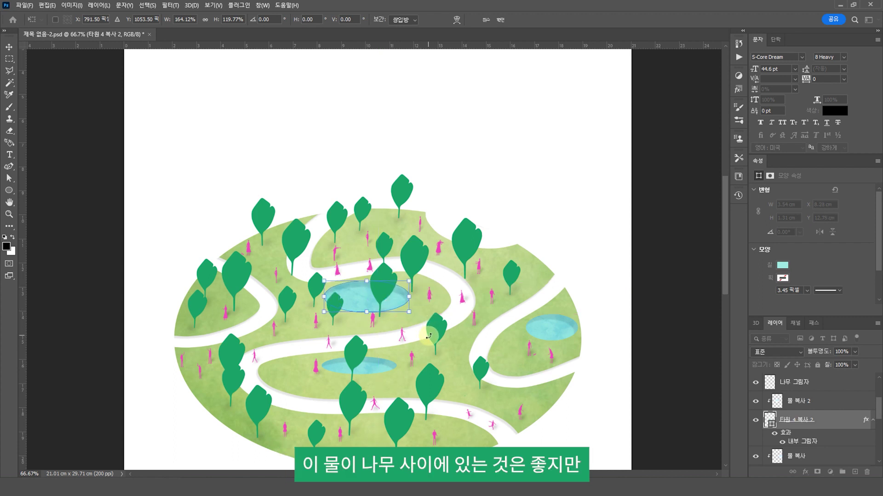
pyautogui.press('Return')
# - Undo a trial nudge of the enlarged pond to the right, keeping it in place
pyautogui.moveTo(330, 303); pyautogui.dragTo(347, 305)
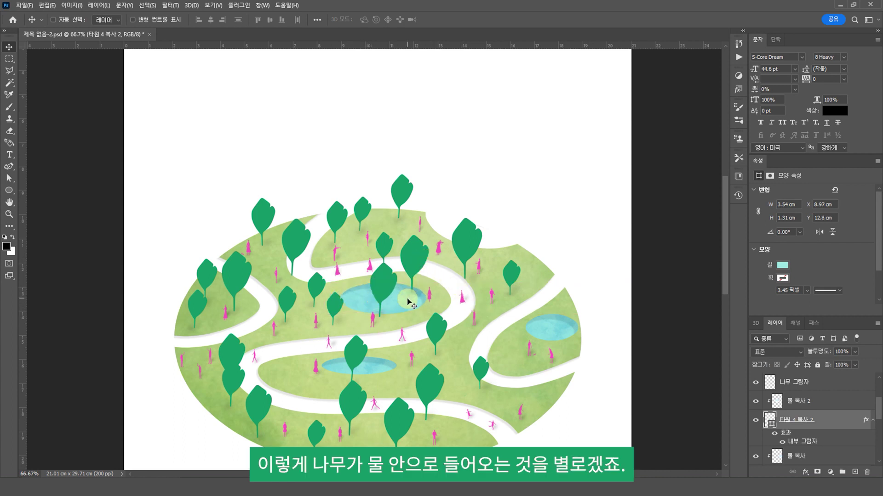
pyautogui.hotkey('ctrl', 'z')
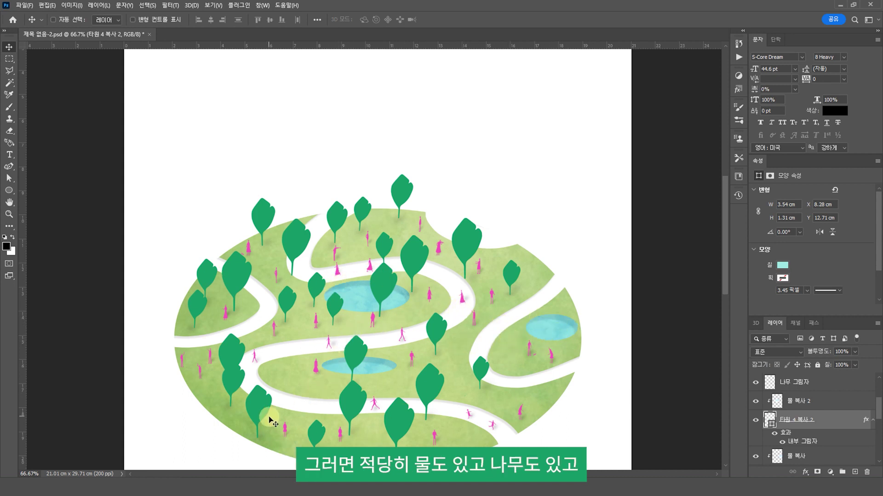
pyautogui.keyDown('alt'); pyautogui.scroll(-1, 422, 382); pyautogui.keyUp('alt')
pyautogui.moveTo(428, 382); pyautogui.dragTo(484, 376)
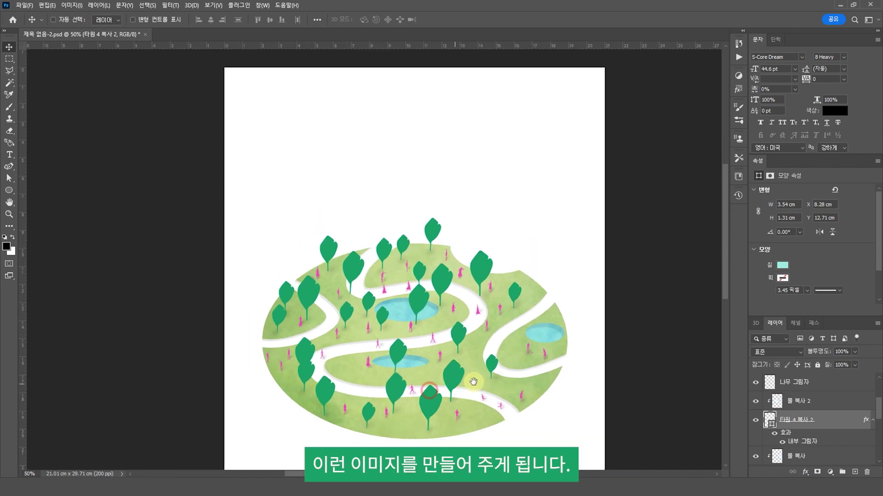